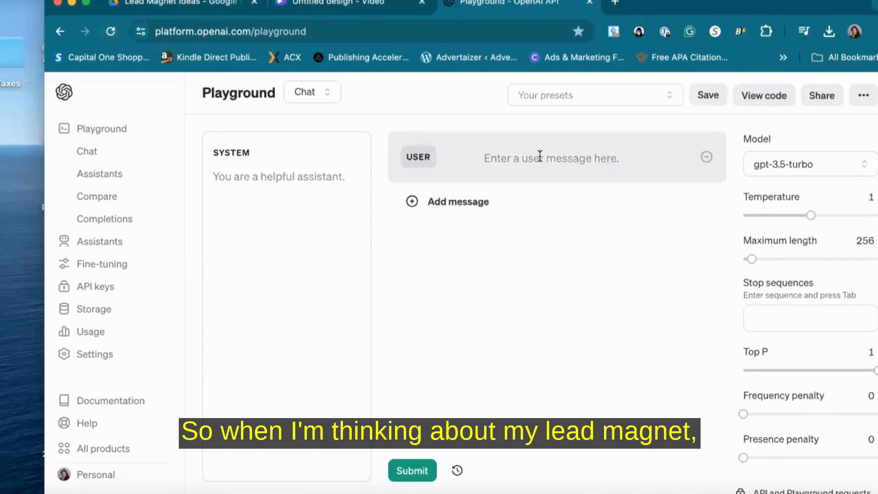
# Enter and submit the user message "create an outline for a lead magnet that breaks down how to make good content, hook, keeping people engaged, grab attention and keep their attention"
pyautogui.click(540, 156)
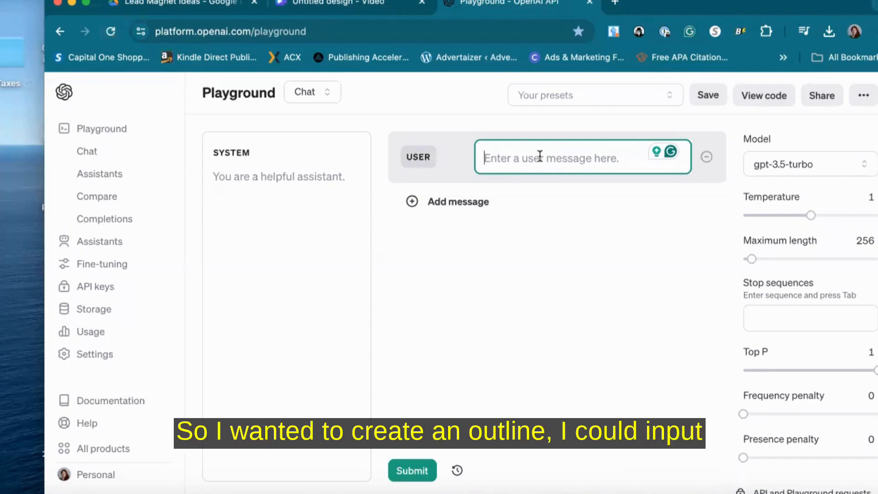
pyautogui.write('c')
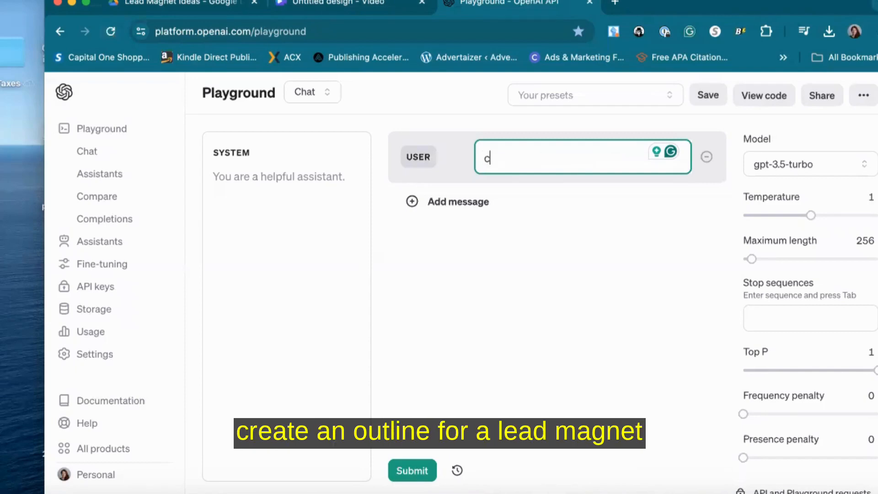
pyautogui.write('reate an outline f')
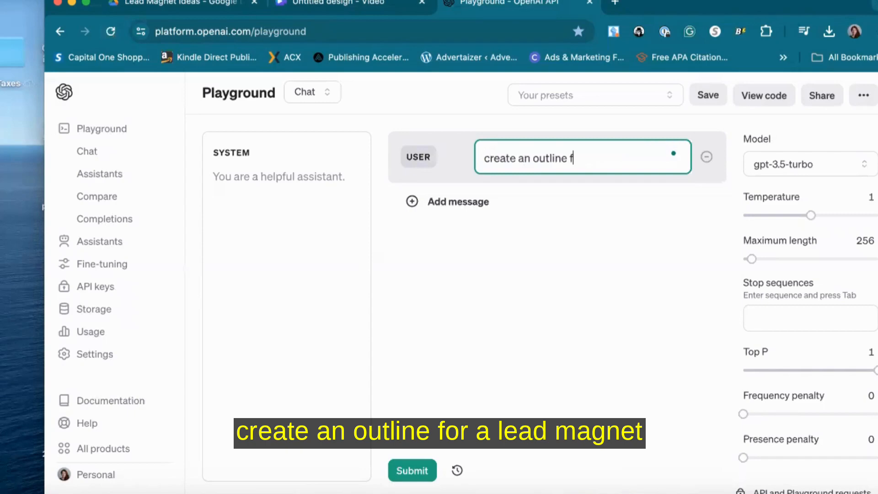
pyautogui.write('or a lead magnet ')
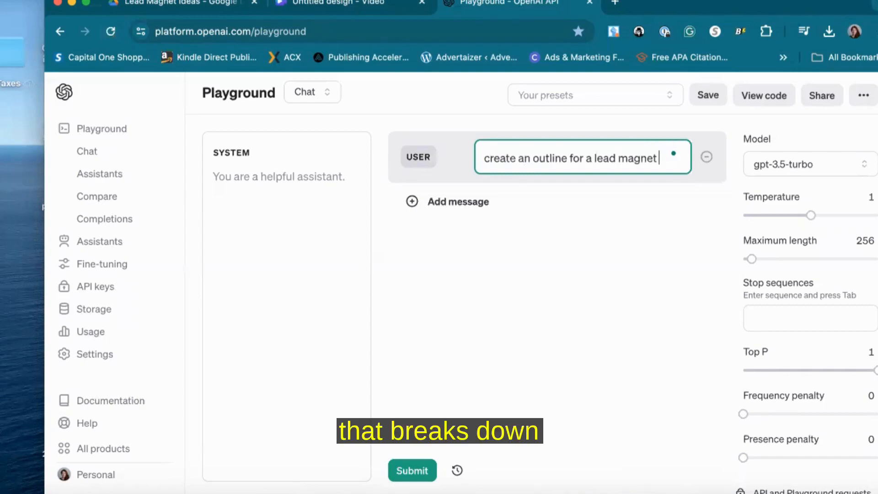
pyautogui.write('that breaks d')
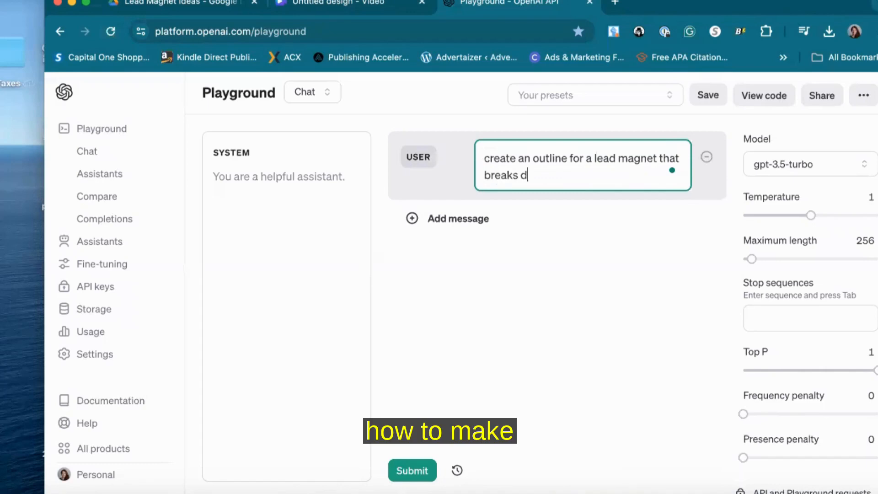
pyautogui.write('own how to make ')
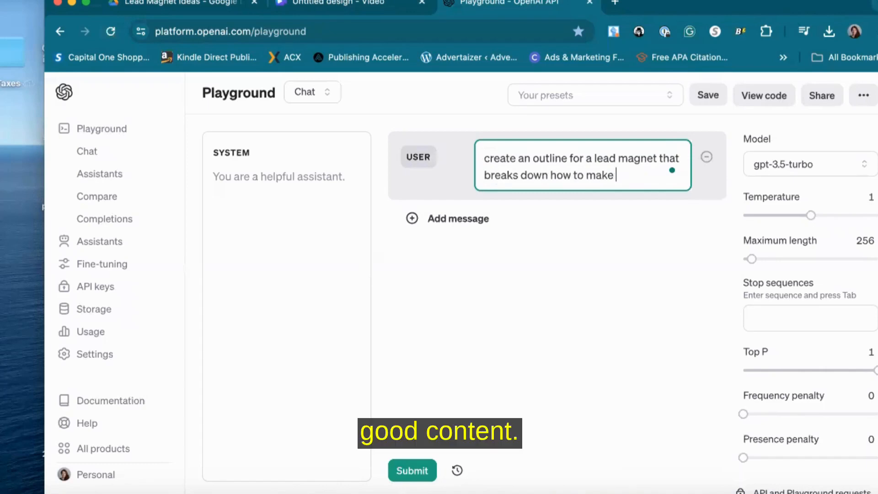
pyautogui.write('goo')
pyautogui.write('d conte')
pyautogui.write('nt.')
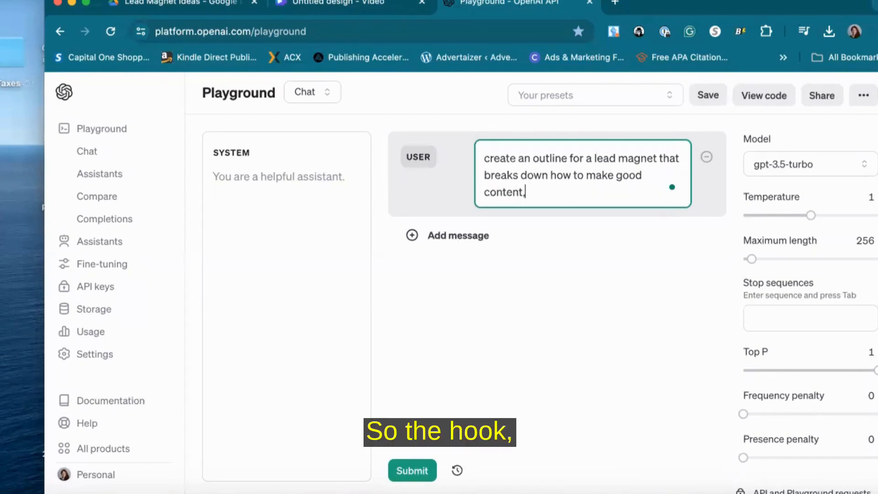
pyautogui.write(' hook,')
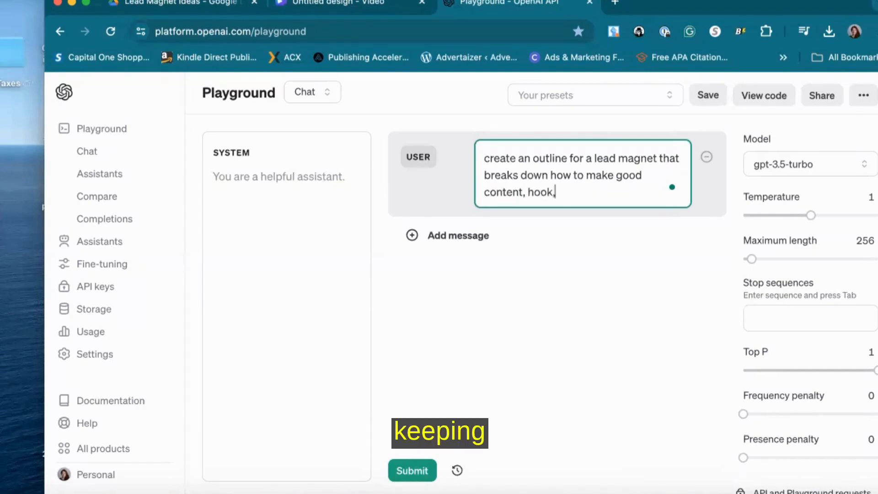
pyautogui.write(' keeepin')
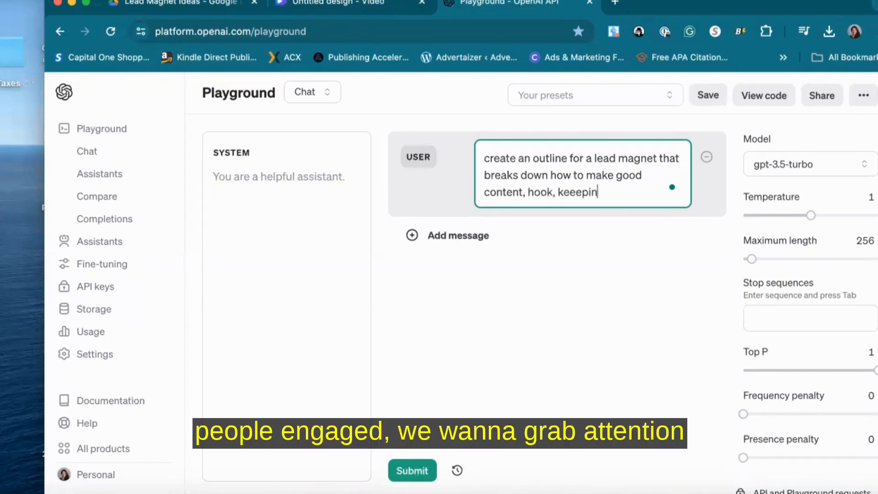
pyautogui.press('BackSpace')
pyautogui.press('BackSpace')
pyautogui.press('BackSpace')
pyautogui.press('BackSpace')
pyautogui.write('ping people engaged')
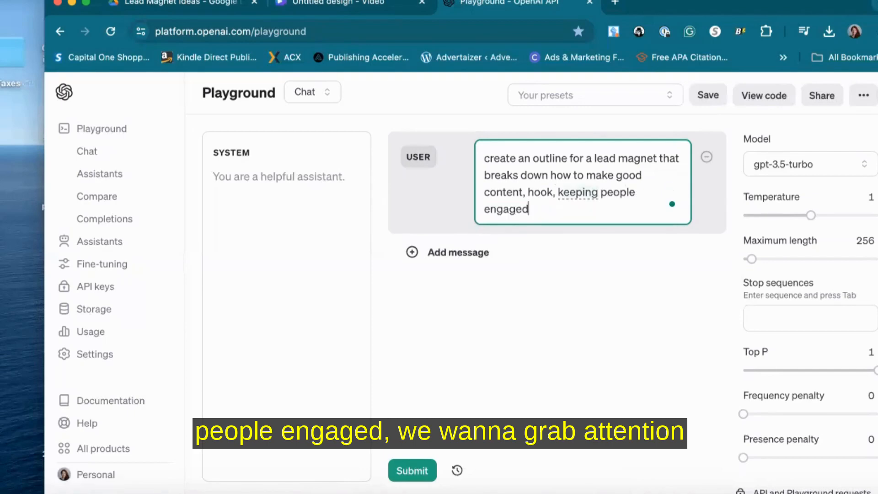
pyautogui.write(', ')
pyautogui.write('gra')
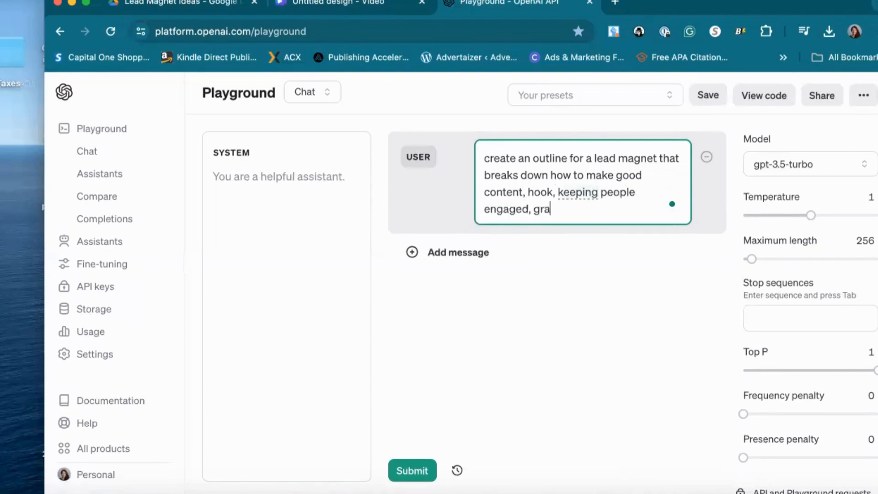
pyautogui.write('b attention and k')
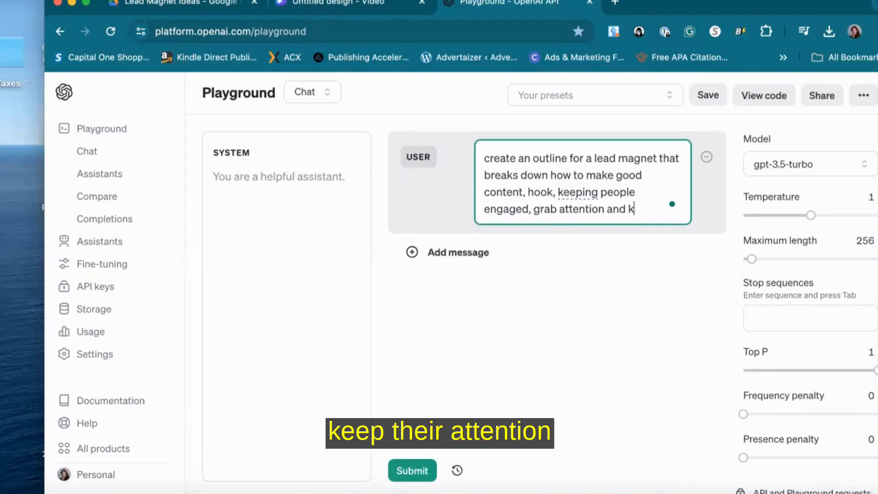
pyautogui.write('eep their atte')
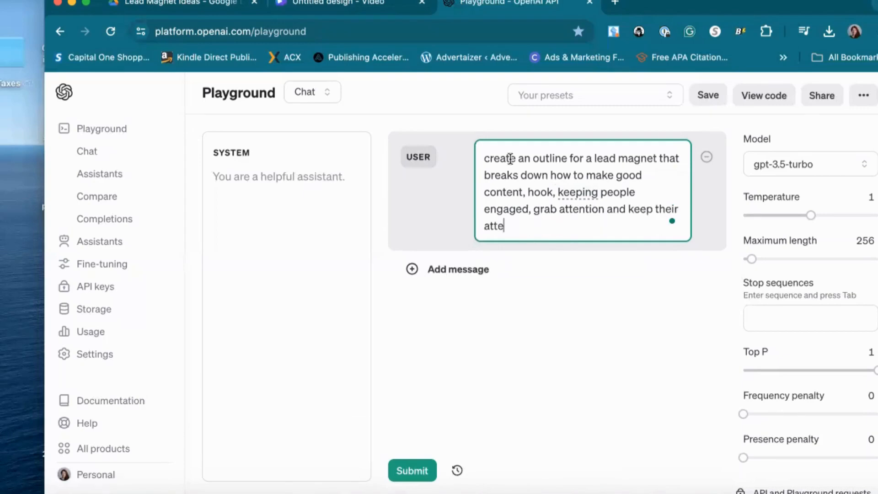
pyautogui.write('ntion')
pyautogui.click(419, 471)
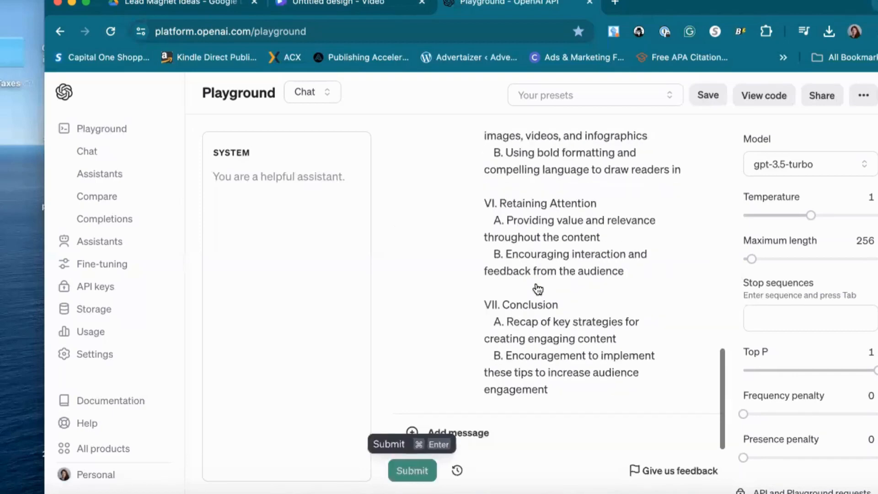
# Read through the assistant's generated outline from introduction to conclusion
pyautogui.scroll(10, 538, 290)
pyautogui.scroll(1, 538, 289)
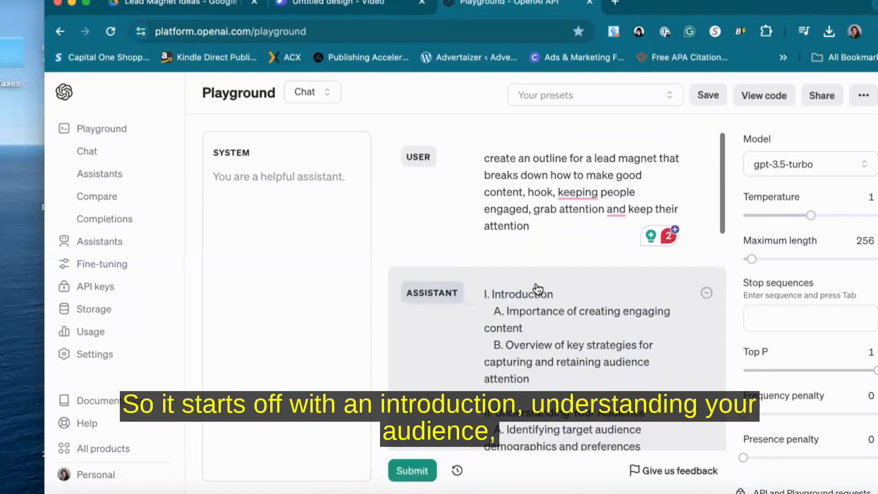
pyautogui.scroll(-2, 538, 289)
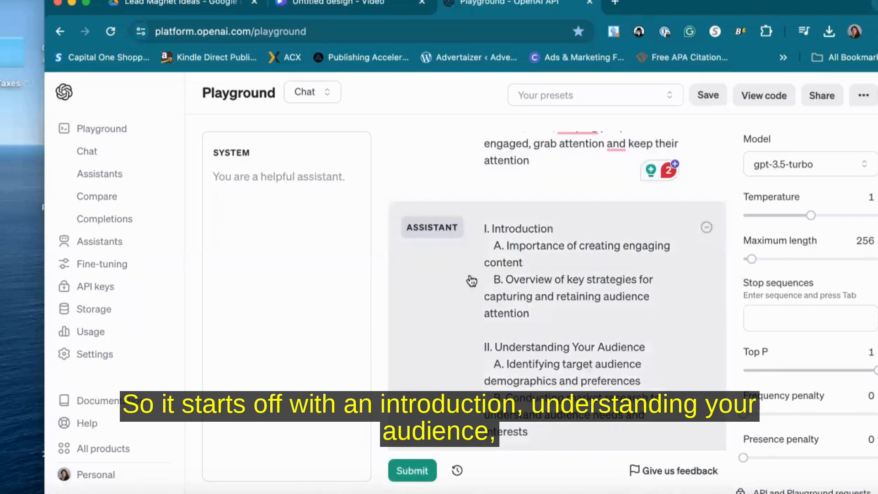
pyautogui.scroll(-4, 555, 309)
pyautogui.scroll(-4, 585, 324)
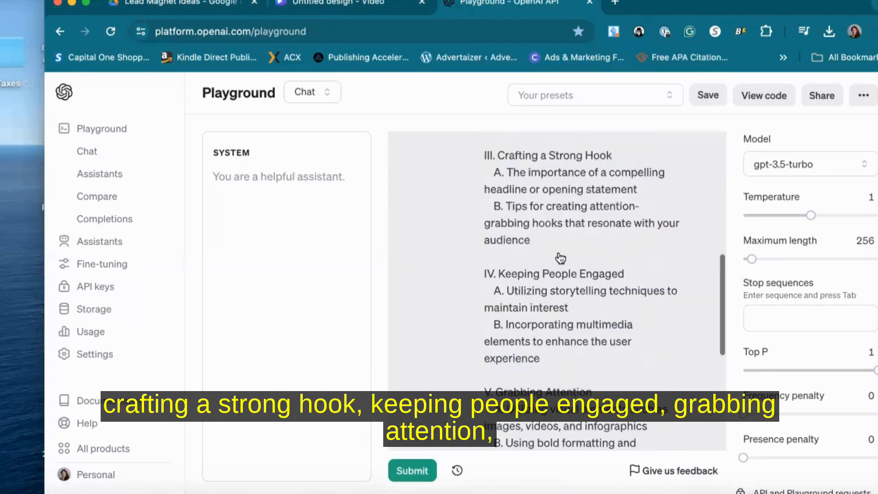
pyautogui.scroll(-1, 630, 324)
pyautogui.scroll(-1, 578, 316)
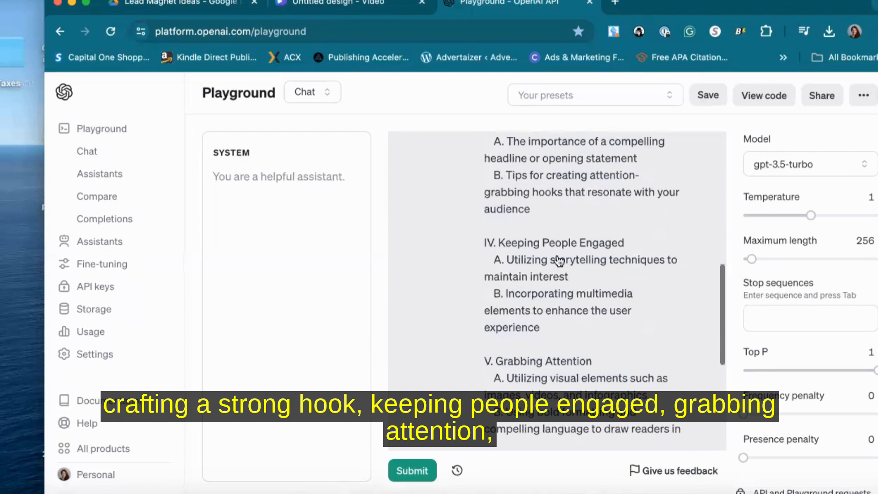
pyautogui.scroll(-3, 549, 288)
pyautogui.scroll(-3, 520, 310)
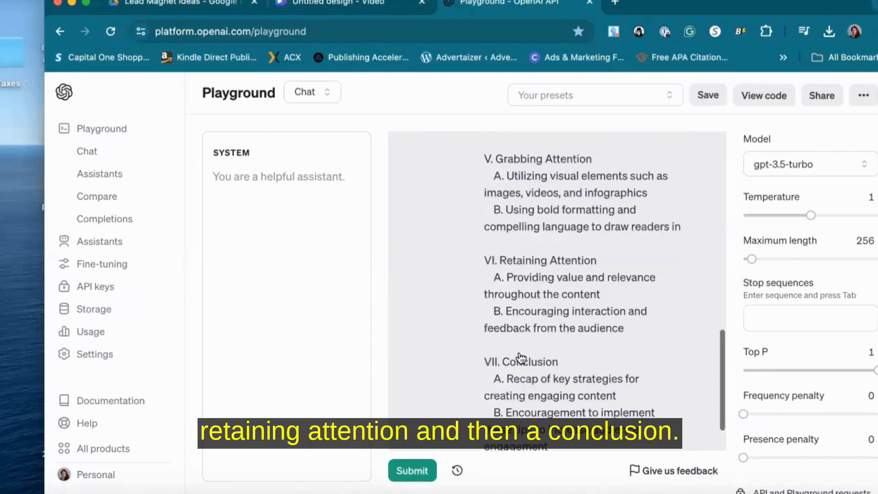
pyautogui.scroll(7, 547, 395)
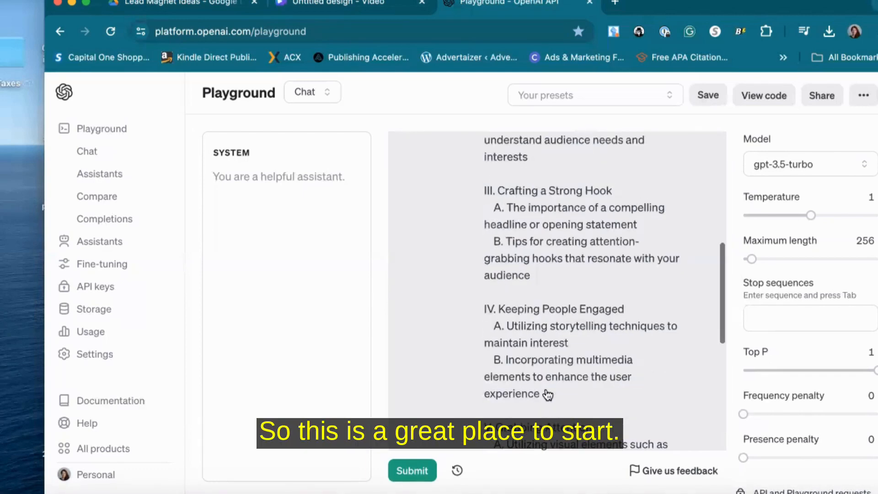
pyautogui.scroll(4, 548, 394)
pyautogui.scroll(6, 559, 288)
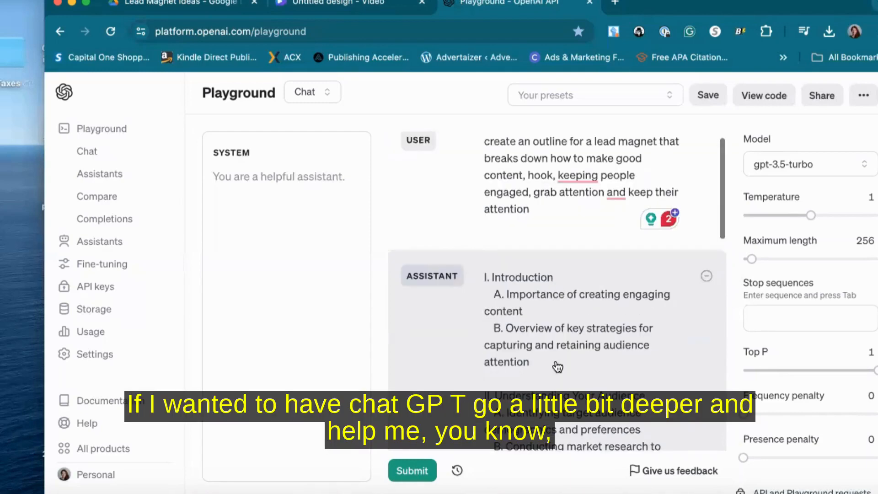
pyautogui.scroll(-3, 557, 365)
pyautogui.click(545, 278)
pyautogui.scroll(8, 544, 279)
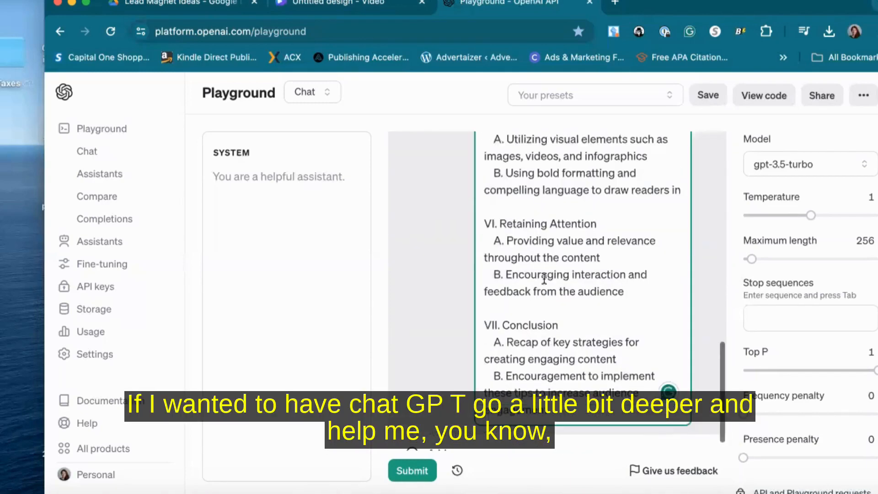
pyautogui.scroll(3, 544, 278)
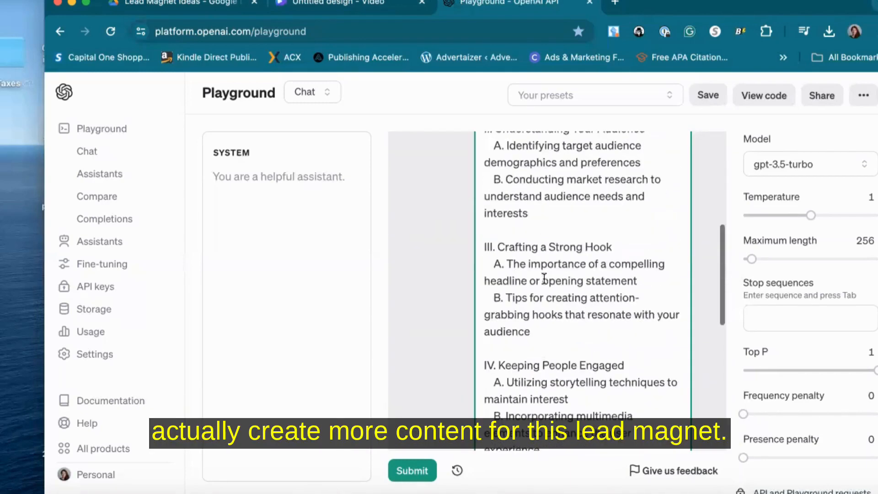
# Select and copy the "III. Crafting a Strong Hook" section with its two sub-points
pyautogui.moveTo(543, 270); pyautogui.dragTo(496, 188)
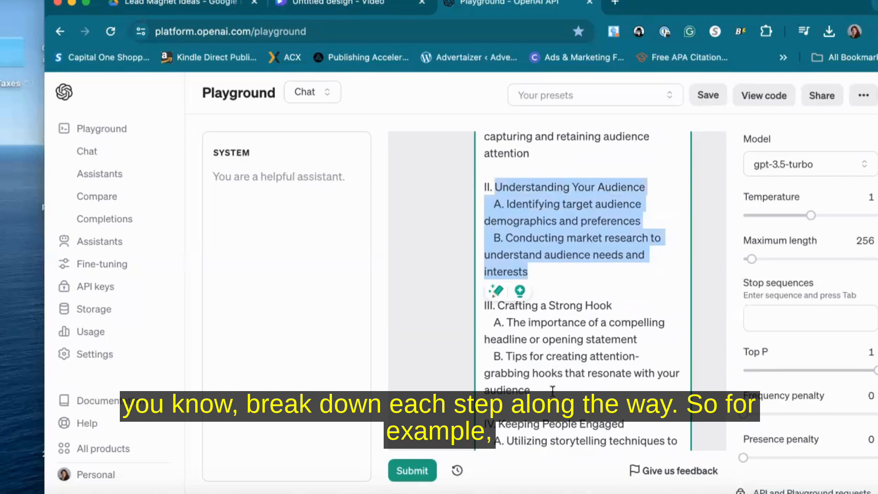
pyautogui.moveTo(552, 390); pyautogui.dragTo(500, 308)
pyautogui.press('super+c')
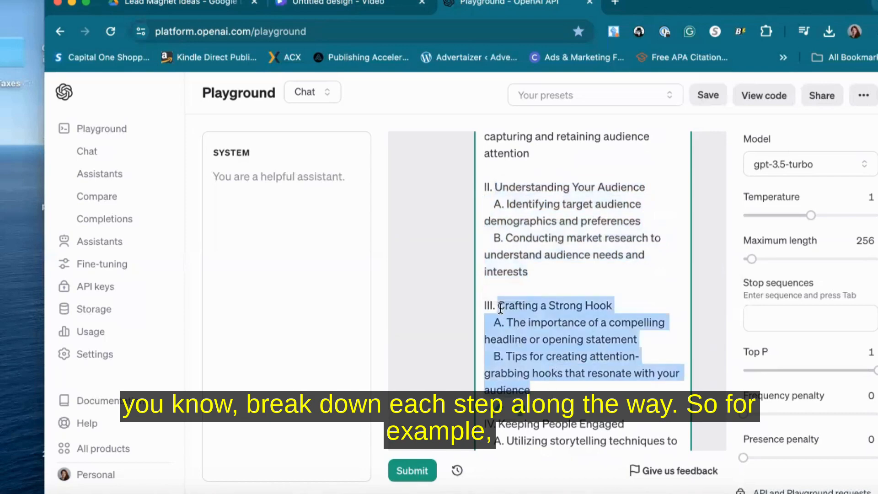
# Add a new user message "write a chapter expalining in detail [ ]" with the copied hook section pasted inside the brackets
pyautogui.scroll(-8, 500, 308)
pyautogui.click(490, 434)
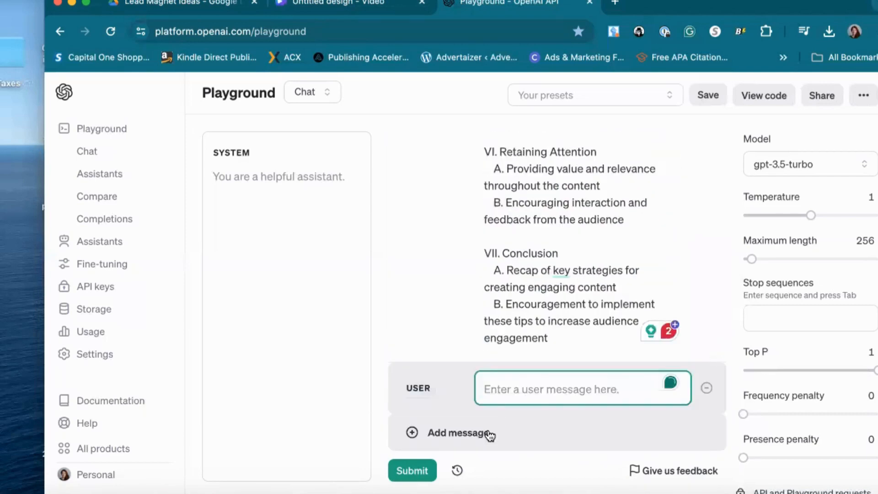
pyautogui.write('write a chapter ')
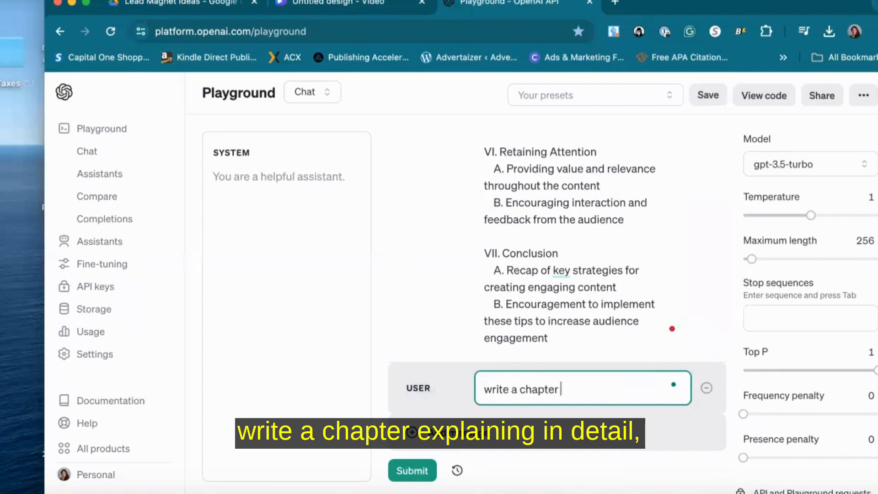
pyautogui.write('expalining in deta')
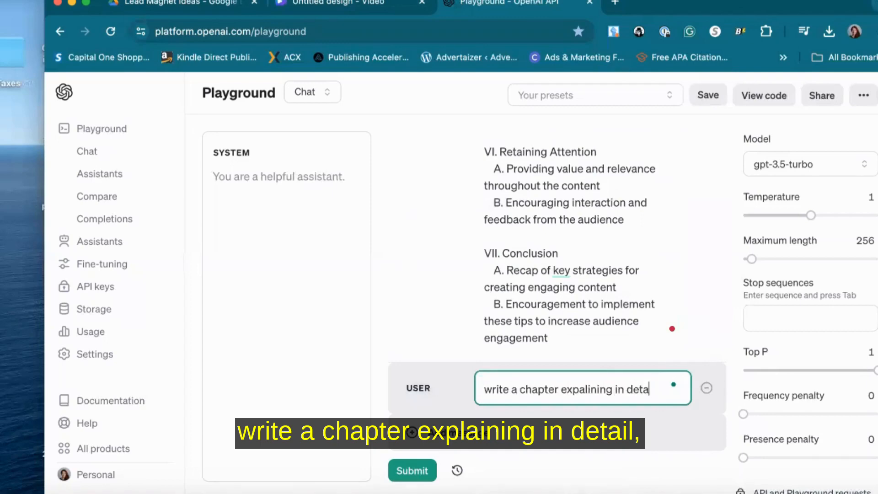
pyautogui.write('il [')
pyautogui.press('super+v')
pyautogui.write(']')
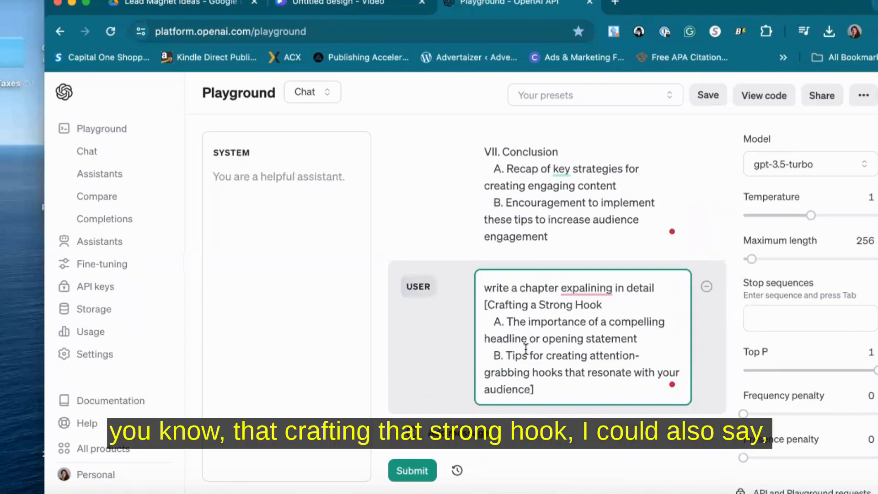
# Prefix the new message with "you are an expert affiliate marktet please" and correct "expalining" to "explaining"
pyautogui.scroll(5, 526, 352)
pyautogui.scroll(-5, 526, 352)
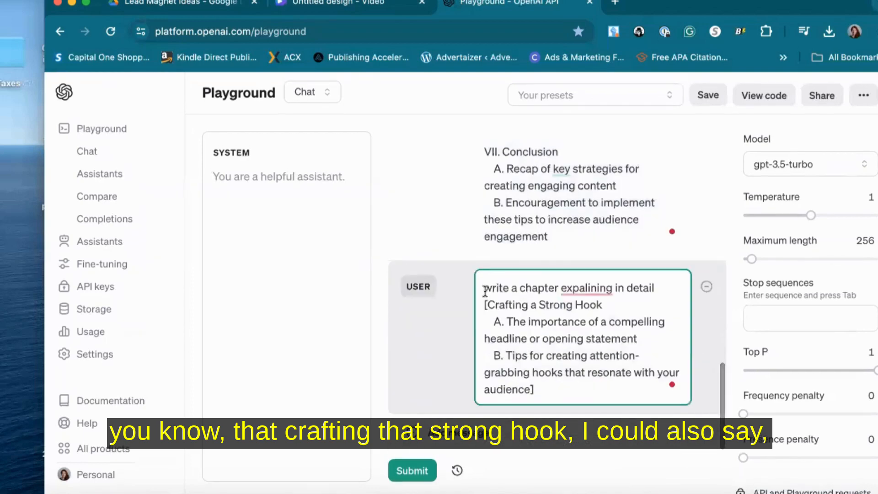
pyautogui.click(483, 288)
pyautogui.write('you are an ex')
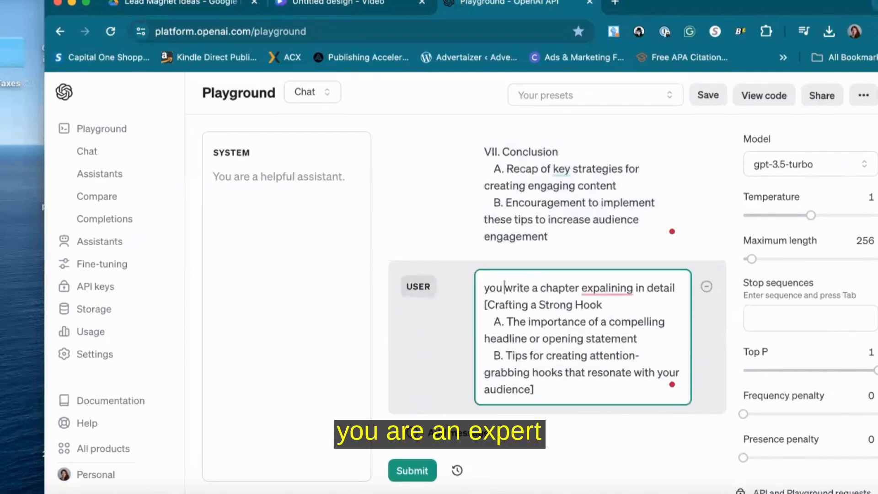
pyautogui.write('pert aff')
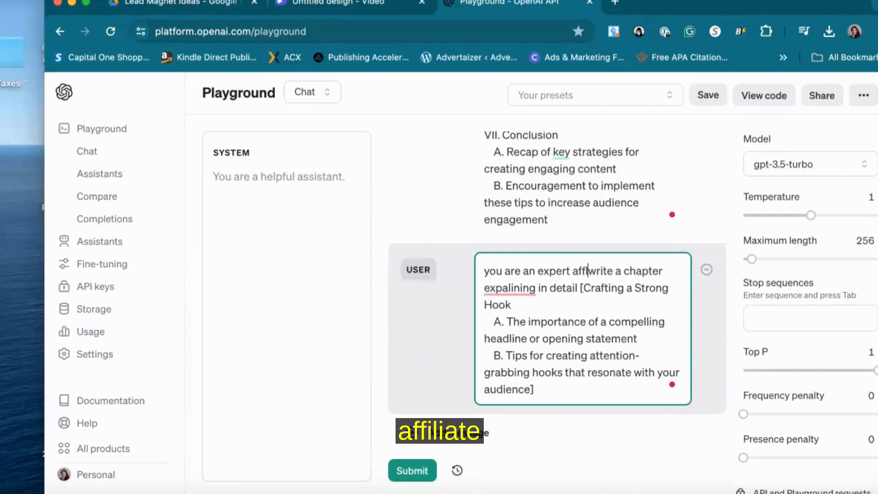
pyautogui.write('iliate marktet')
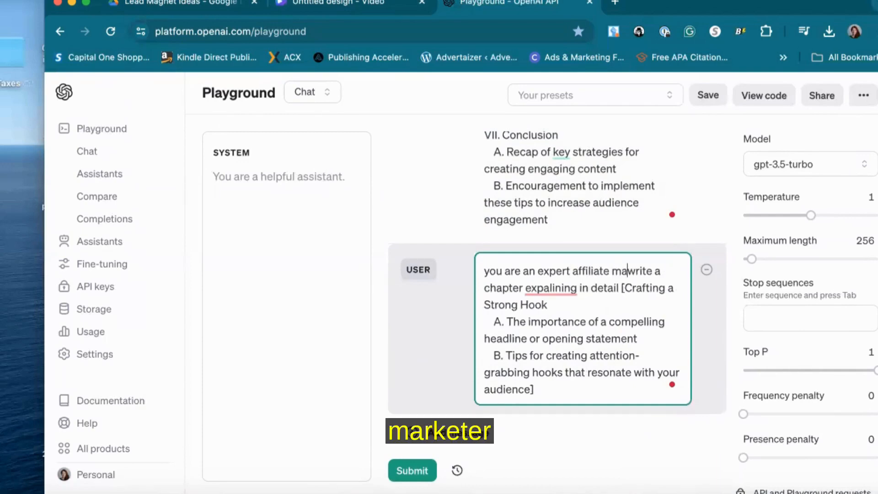
pyautogui.write(' please')
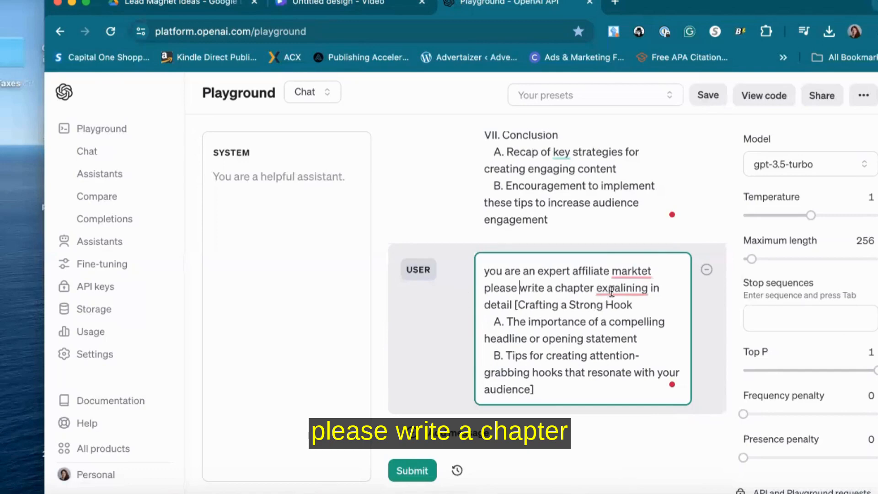
pyautogui.moveTo(615, 289)
pyautogui.click(617, 330)
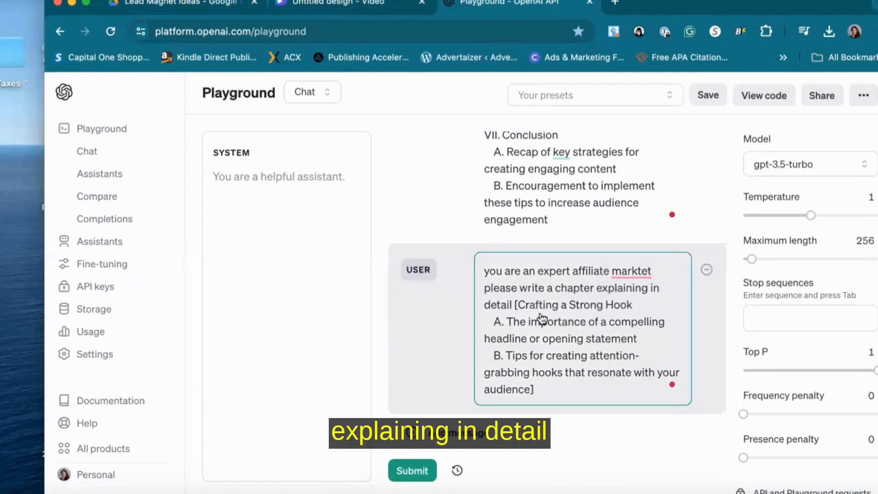
# Reword the chapter prompt to "explaining in detail how to Craft a Strong Hook include:" without brackets, and submit it
pyautogui.press('BackSpace')
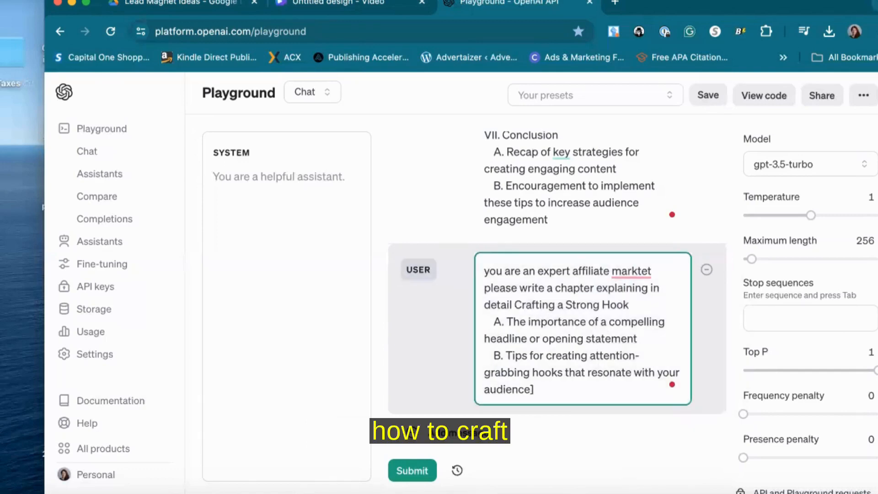
pyautogui.write('how to')
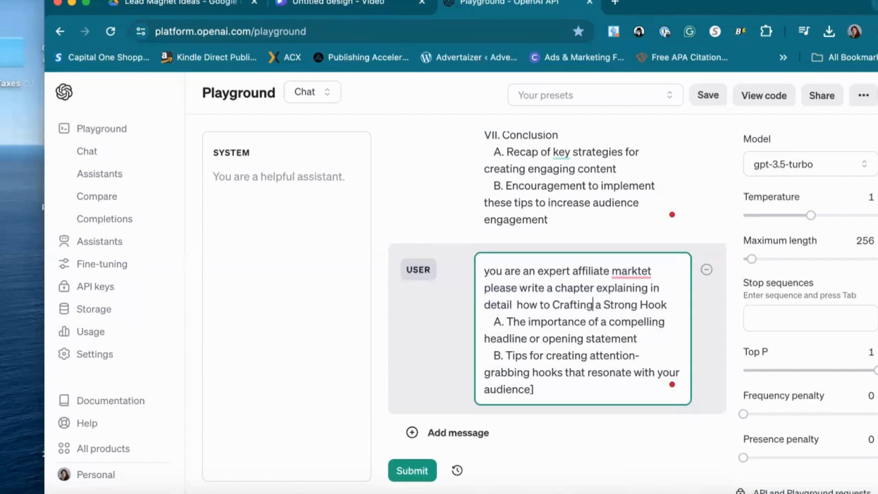
pyautogui.press('BackSpace')
pyautogui.press('BackSpace')
pyautogui.press('BackSpace')
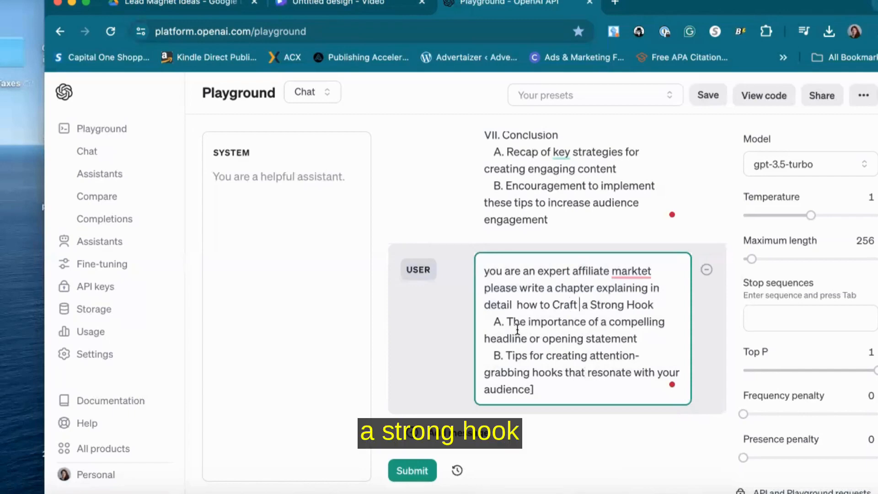
pyautogui.write('include:')
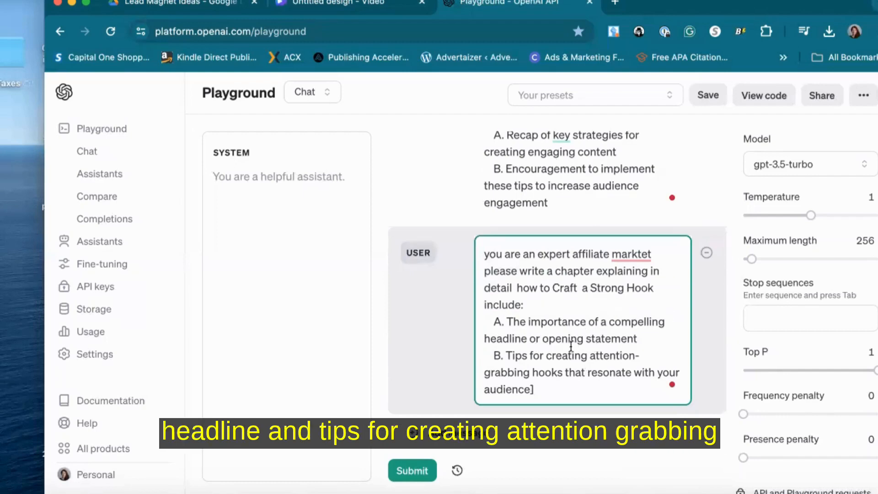
pyautogui.press('BackSpace')
pyautogui.click(421, 467)
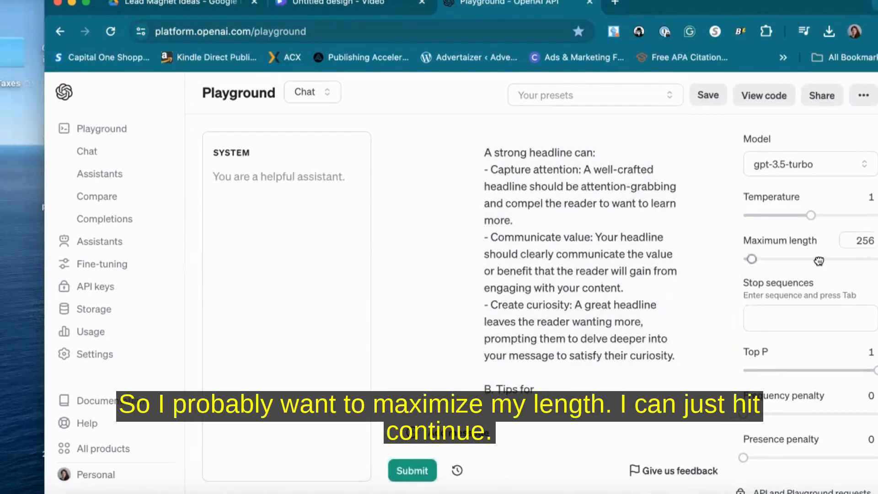
# Raise the maximum length to 3007 and submit a new user message "continue" to extend the chapter
pyautogui.click(843, 259)
pyautogui.click(530, 438)
pyautogui.write('continue')
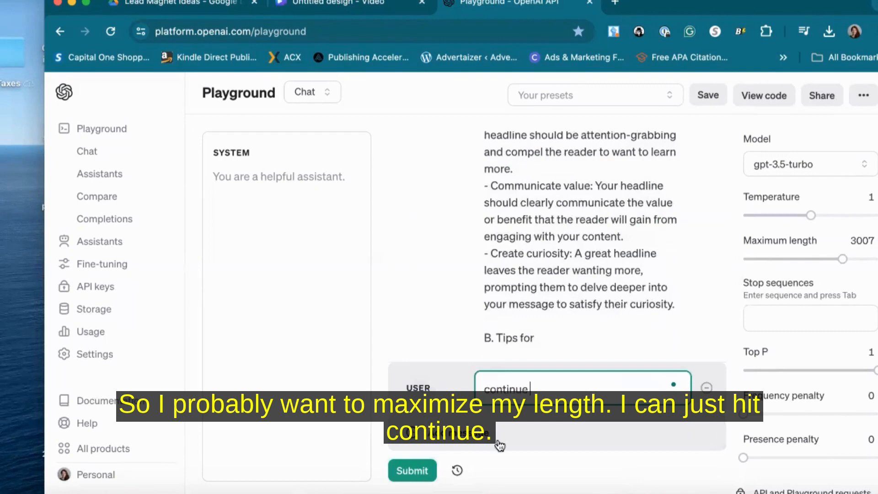
pyautogui.click(420, 472)
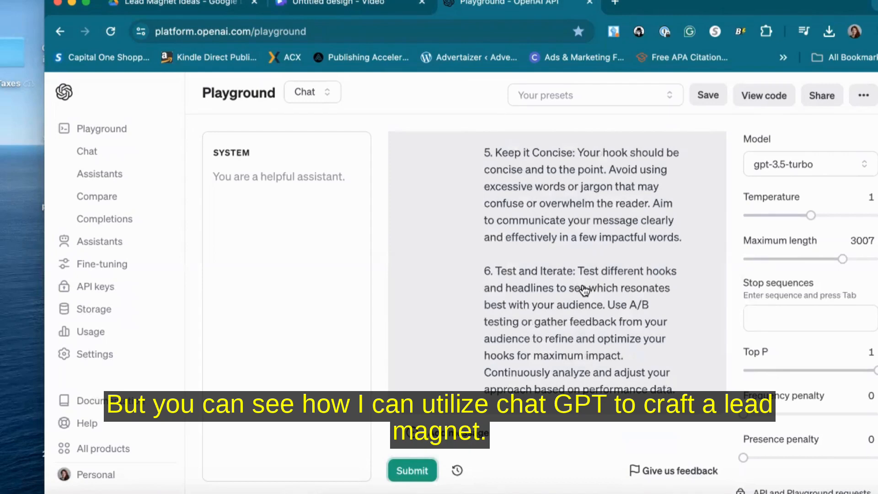
# Scroll through the generated hook chapter and the earlier outline to review the remaining sections
pyautogui.scroll(15, 595, 274)
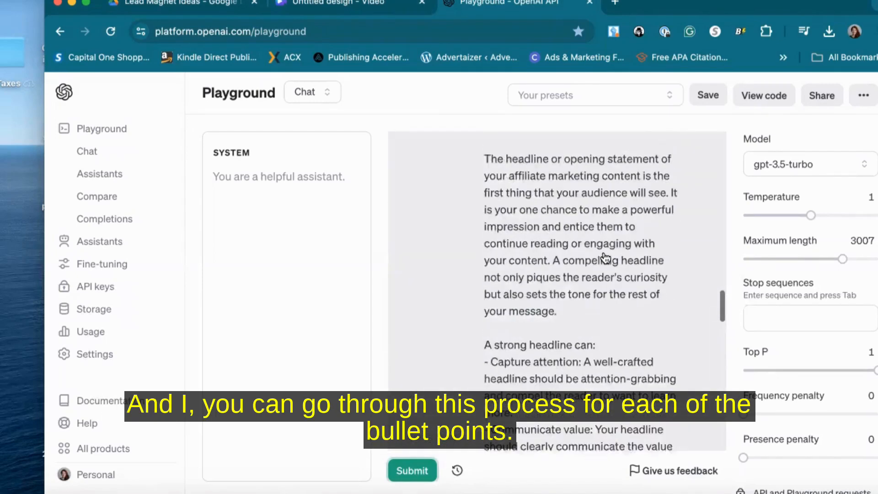
pyautogui.scroll(10, 606, 259)
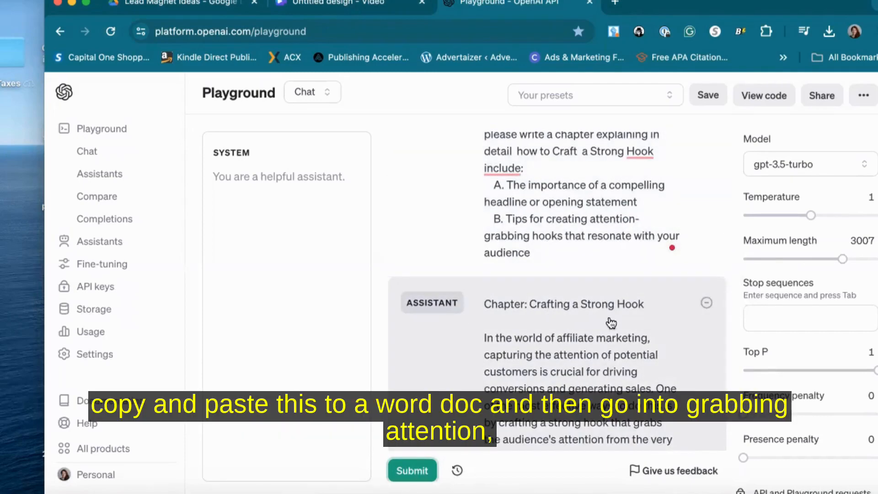
pyautogui.scroll(10, 490, 168)
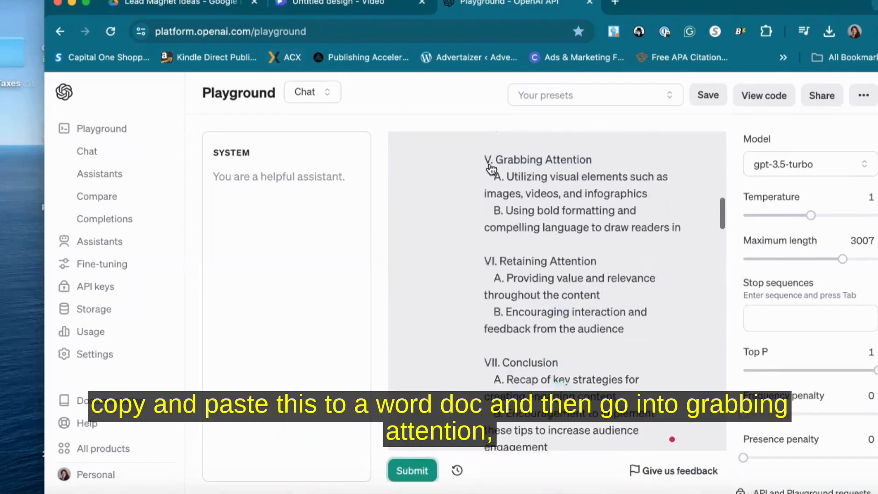
pyautogui.scroll(3, 491, 170)
pyautogui.scroll(-5, 542, 334)
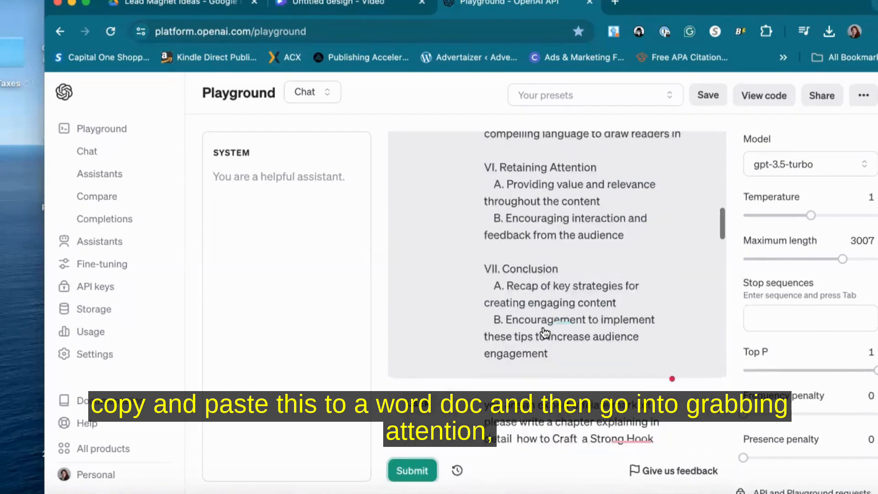
pyautogui.scroll(-3, 544, 333)
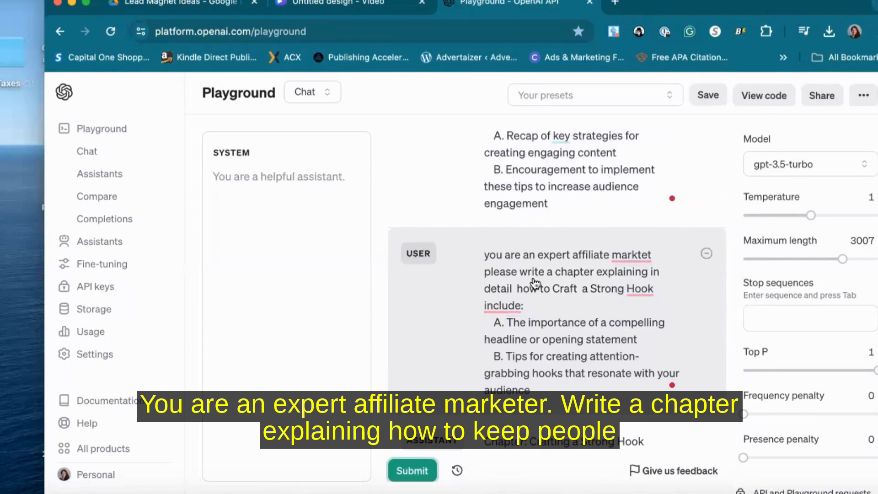
pyautogui.scroll(3, 534, 282)
pyautogui.scroll(2, 608, 196)
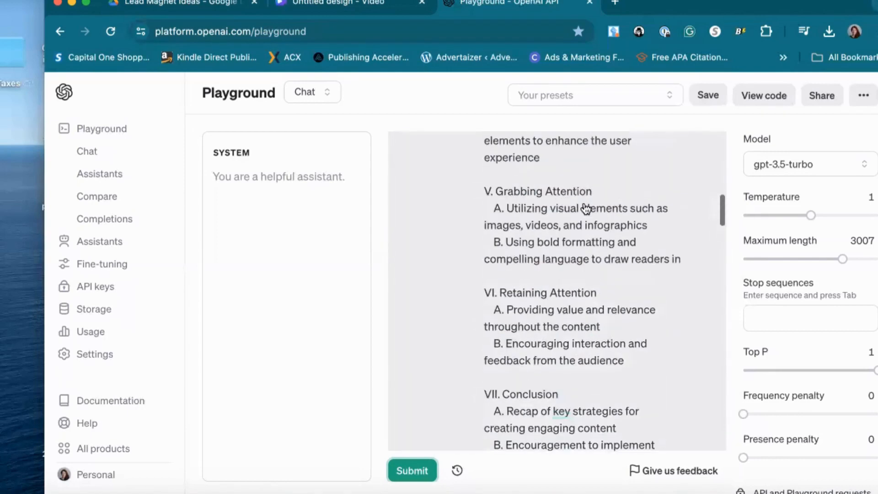
pyautogui.scroll(1, 528, 227)
pyautogui.scroll(-2, 503, 223)
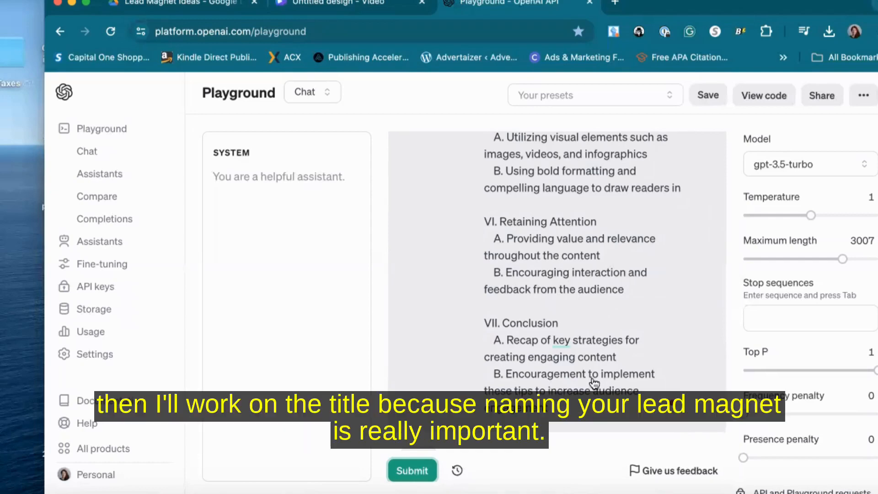
pyautogui.scroll(-20, 630, 275)
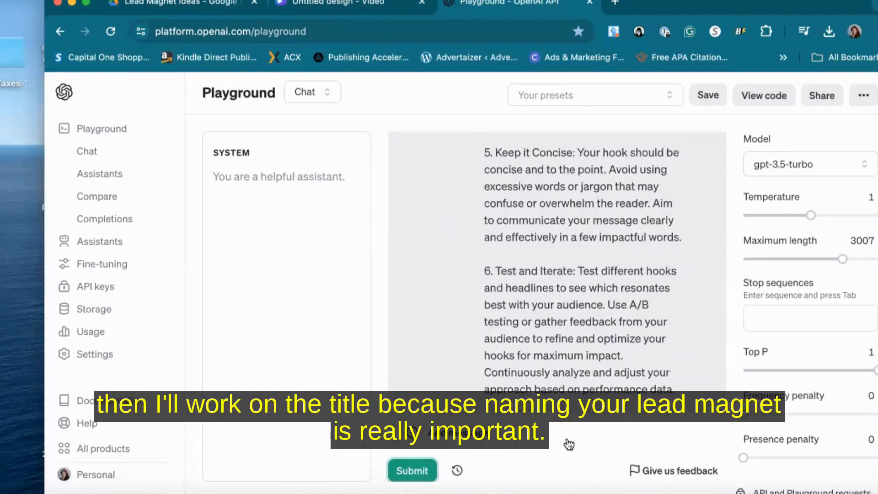
# Write a new user message "come up with 10 possible titles that are captivating, targeting beginner affiliate markets"
pyautogui.scroll(-2, 567, 438)
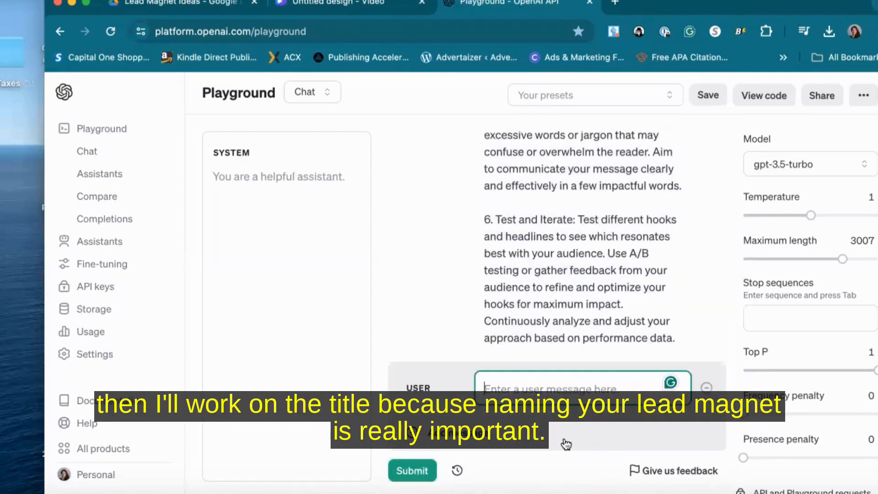
pyautogui.write('com')
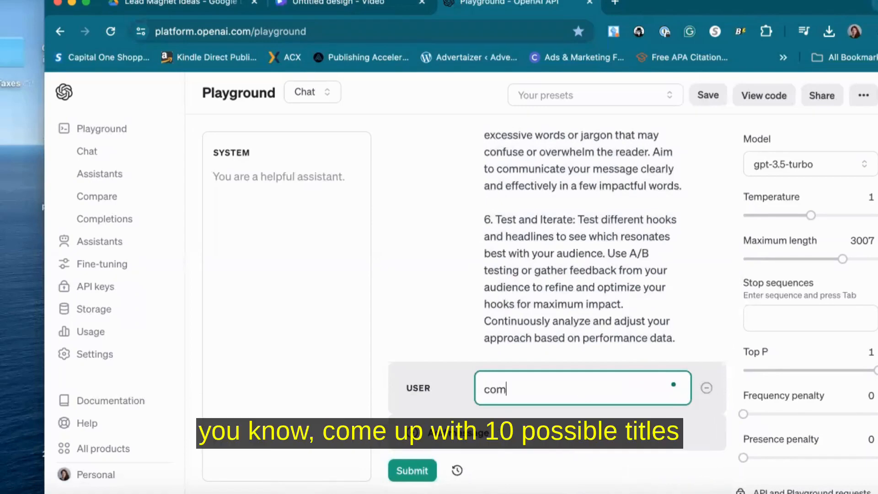
pyautogui.write('e up with 10 p')
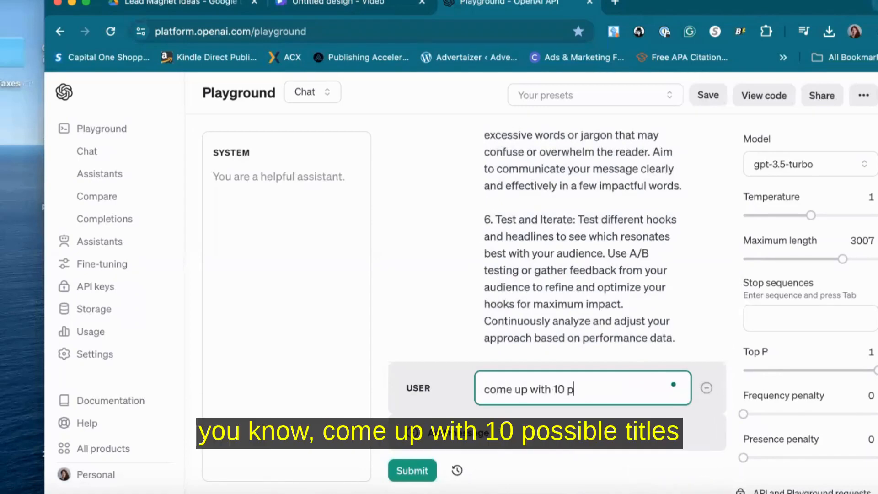
pyautogui.write('ossible tittles')
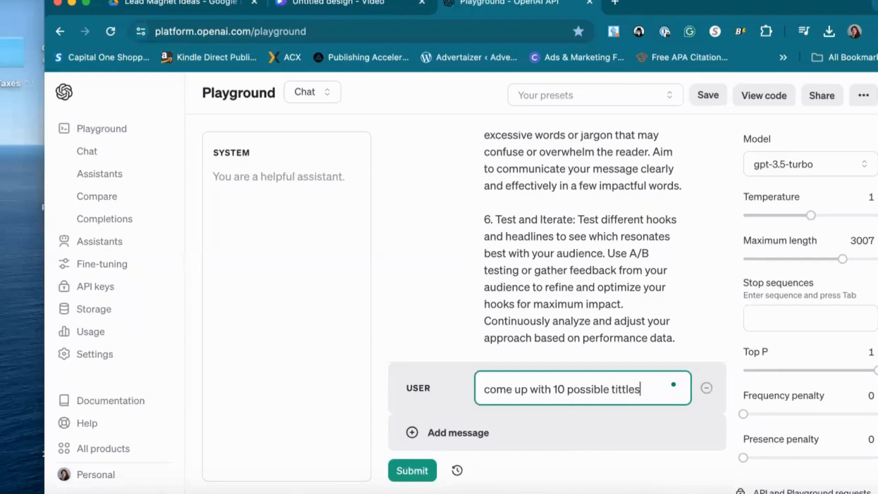
pyautogui.press('BackSpace')
pyautogui.press('BackSpace')
pyautogui.press('BackSpace')
pyautogui.press('BackSpace')
pyautogui.write('les ')
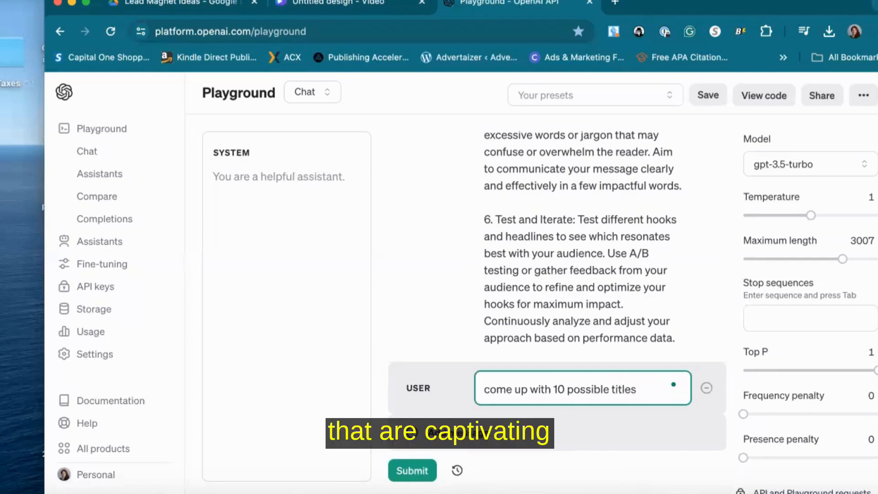
pyautogui.write('that are captiv')
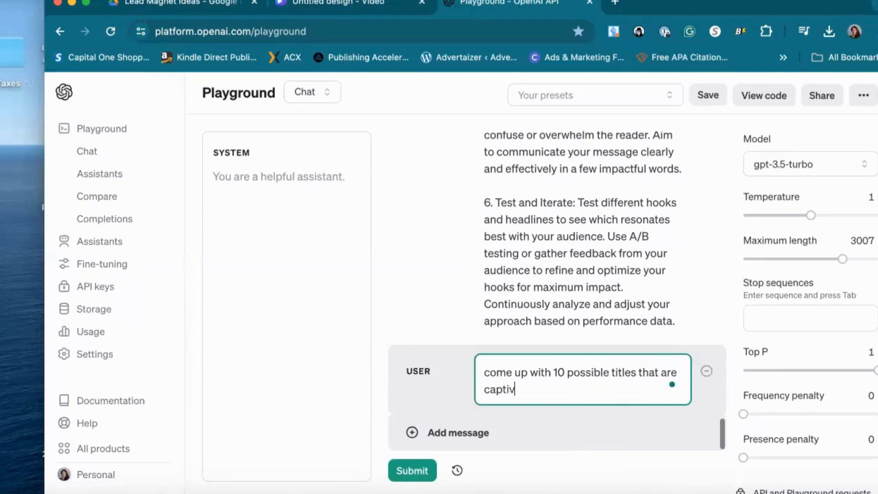
pyautogui.write('ating, targeting beggin')
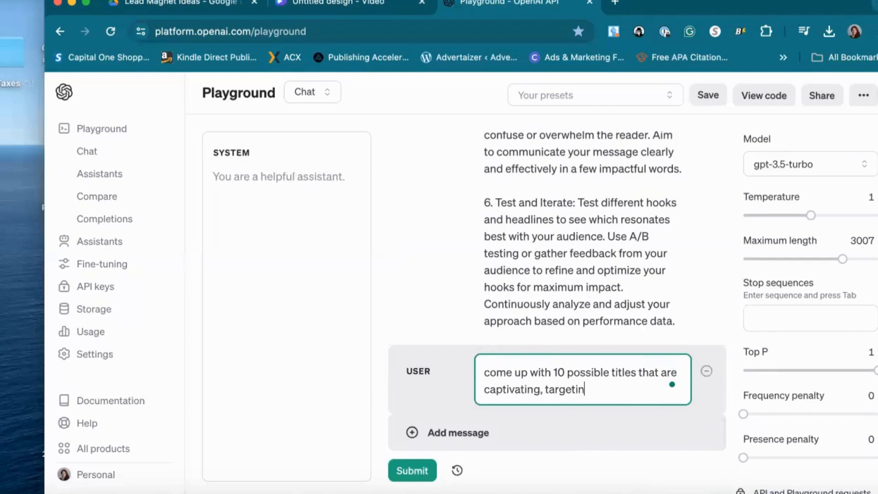
pyautogui.write('filiate markets')
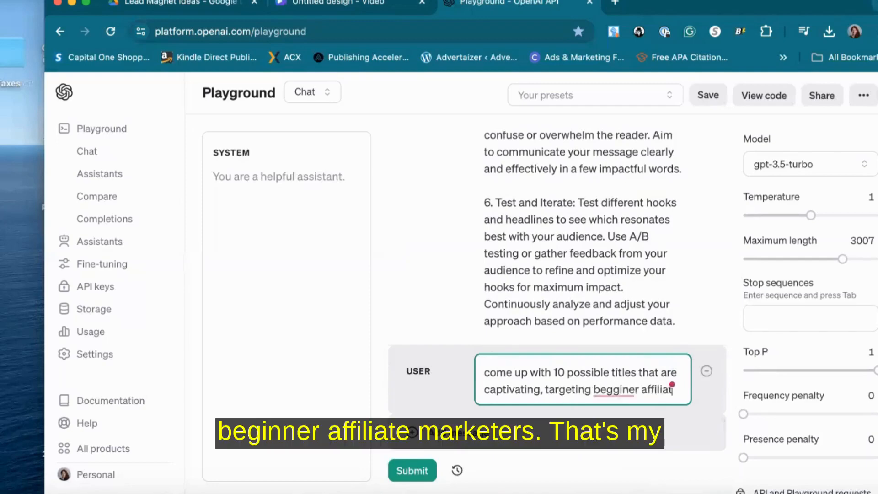
pyautogui.moveTo(613, 373)
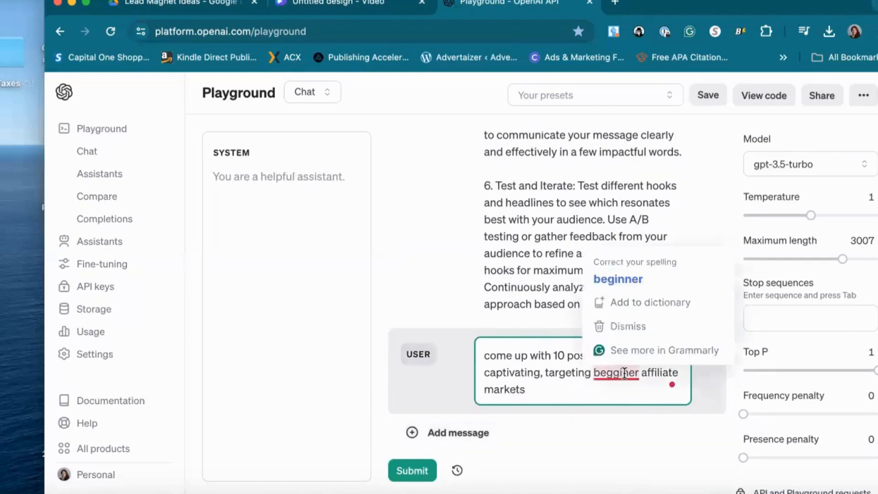
pyautogui.click(620, 288)
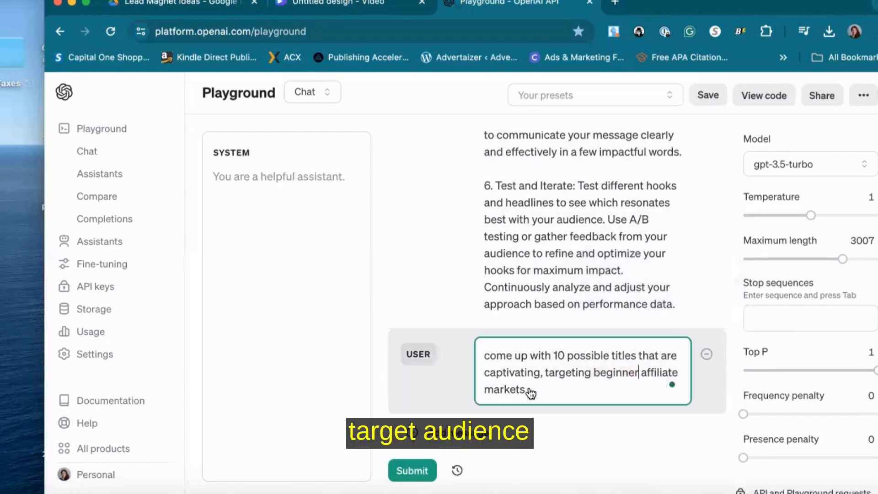
# Extend the message with ", for a lead magnet that explains how to create captivating content through engaging and retention" and submit it
pyautogui.write(', for a')
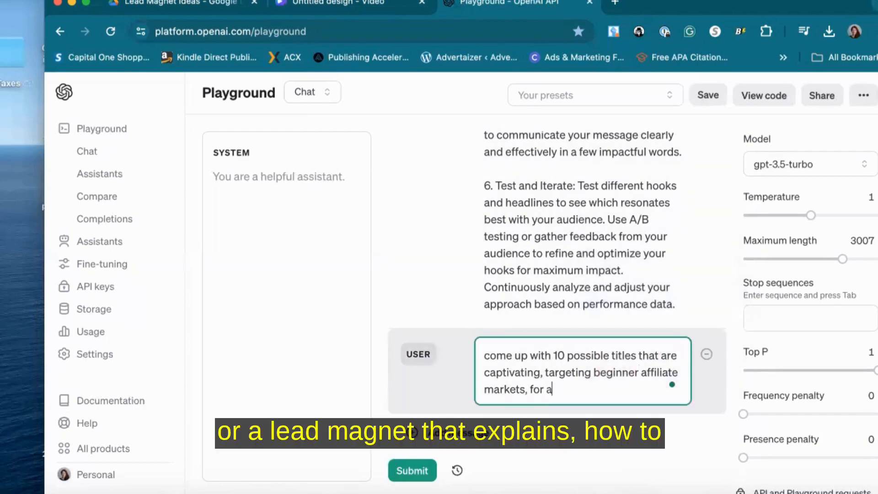
pyautogui.write(' lead magnet that expl')
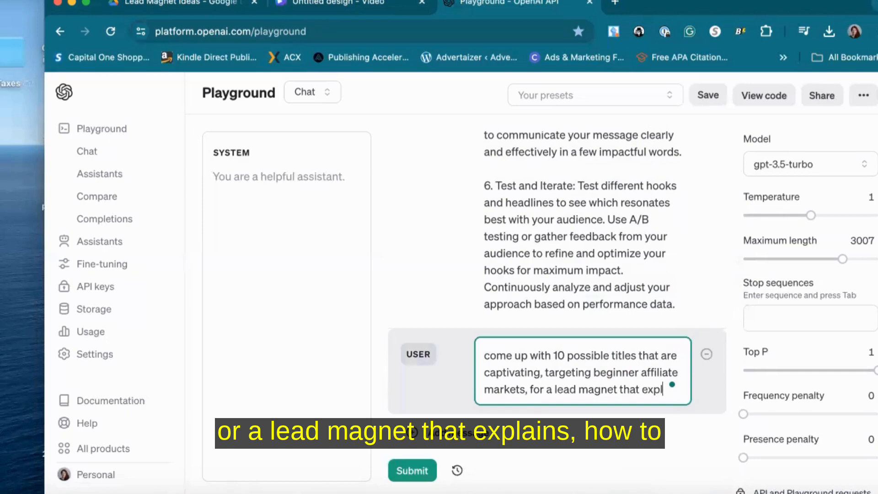
pyautogui.write('ains')
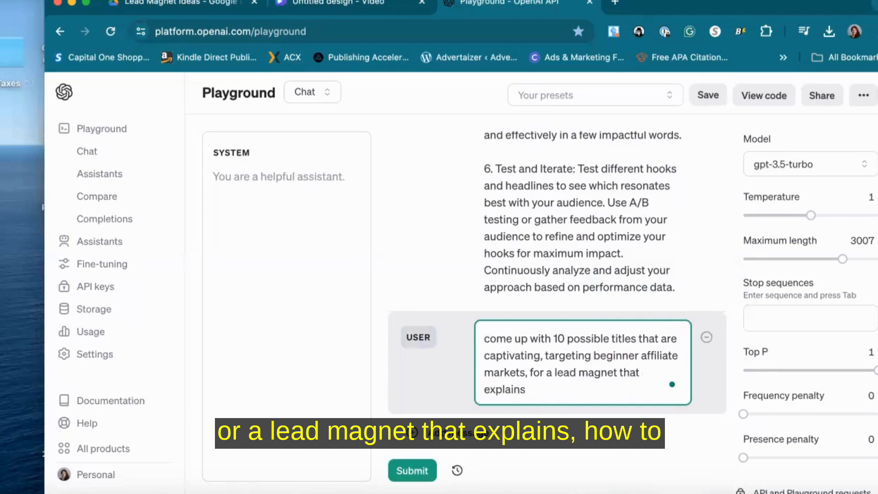
pyautogui.write(' how to cre')
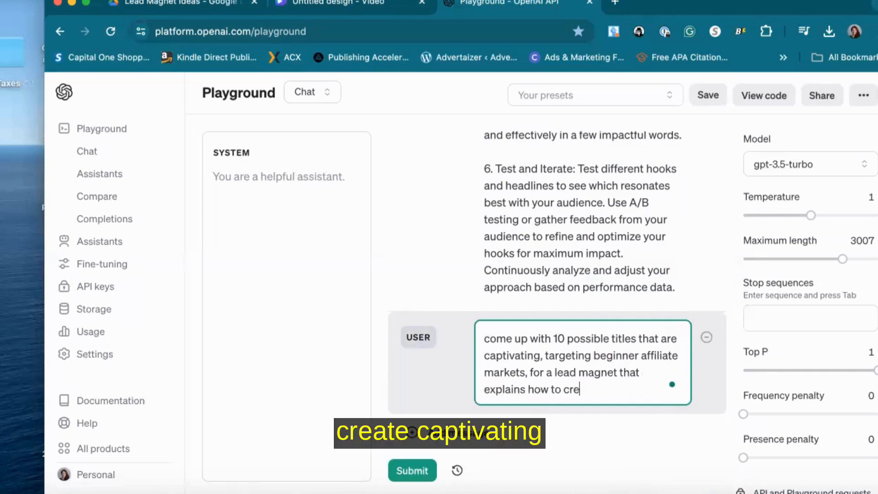
pyautogui.write('ate captivagin')
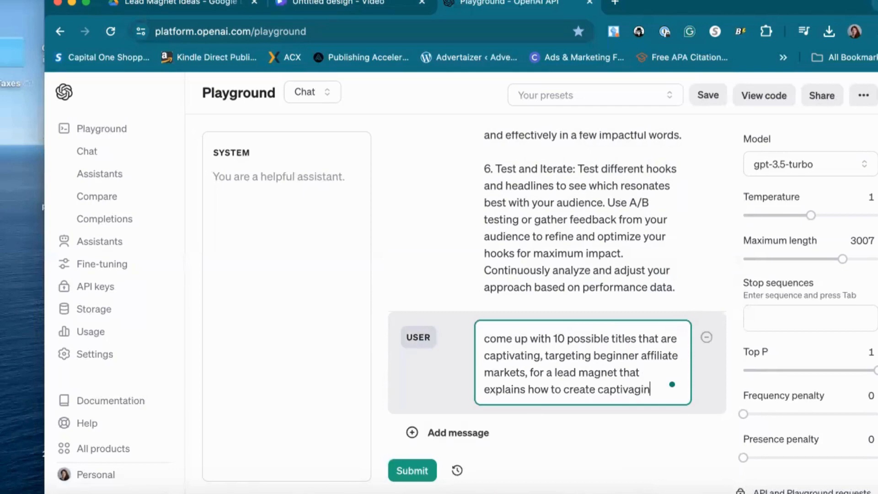
pyautogui.press('BackSpace')
pyautogui.press('BackSpace')
pyautogui.press('BackSpace')
pyautogui.write('ting content')
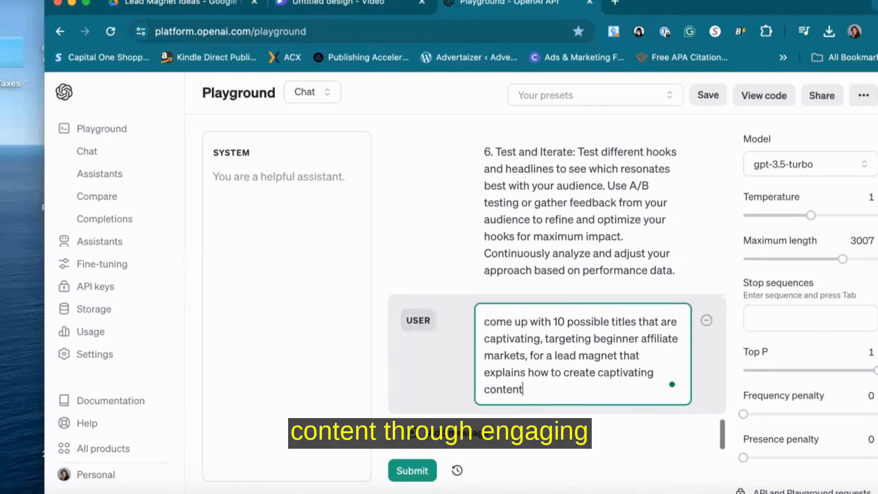
pyautogui.write(' through engag')
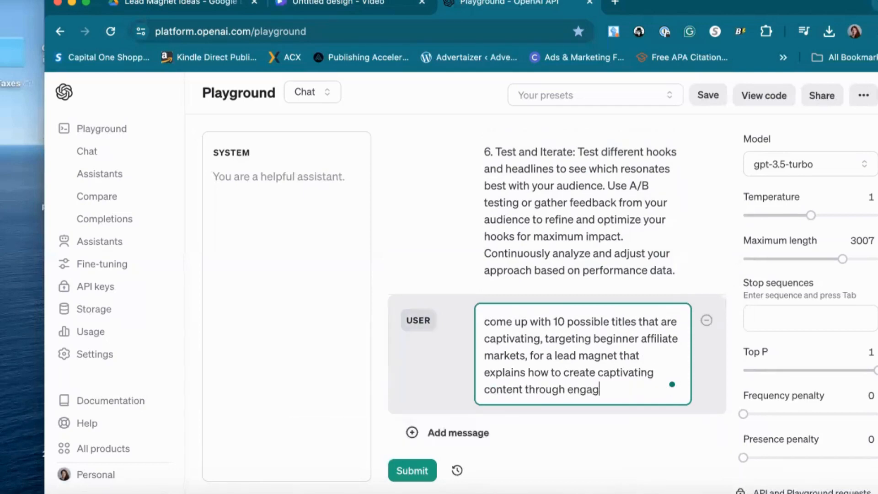
pyautogui.write('ing and retnetio')
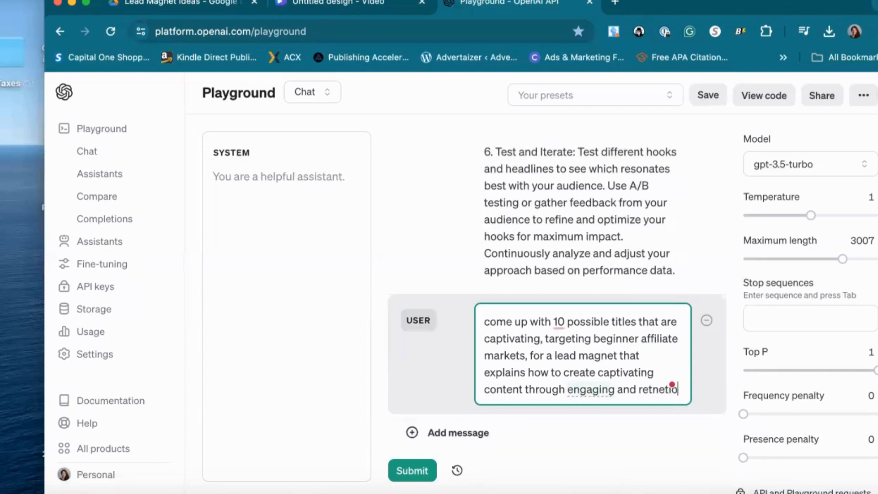
pyautogui.write('n')
pyautogui.press('BackSpace')
pyautogui.press('BackSpace')
pyautogui.write('tion')
pyautogui.press('Return')
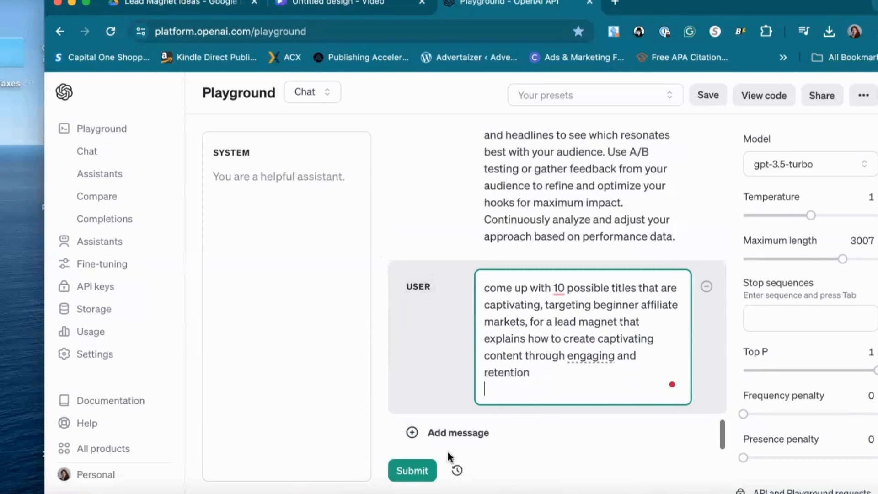
pyautogui.click(410, 475)
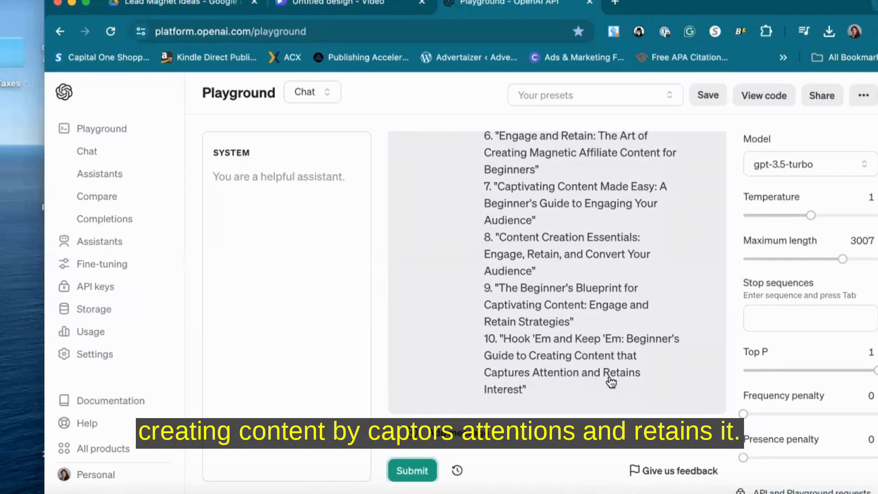
# Review the ten generated titles and select the text of title 10, "Hook 'Em and Keep 'Em: Beginner's Guide…"
pyautogui.scroll(2, 611, 379)
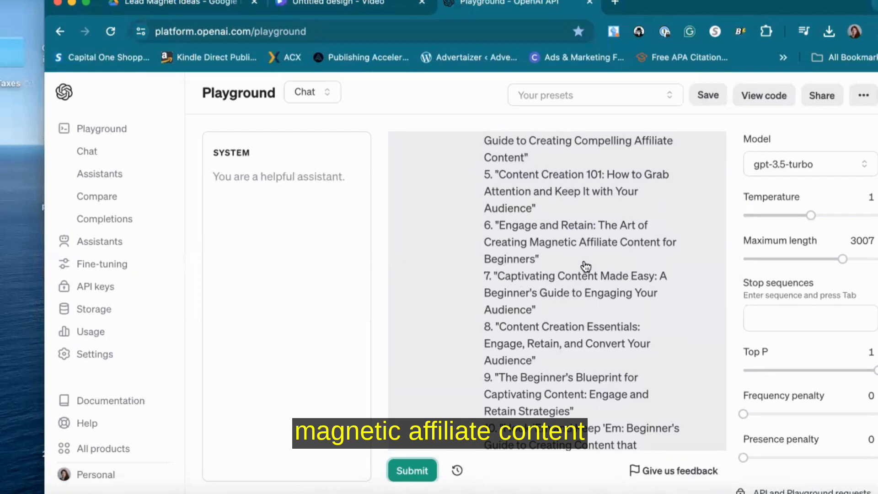
pyautogui.scroll(2, 596, 290)
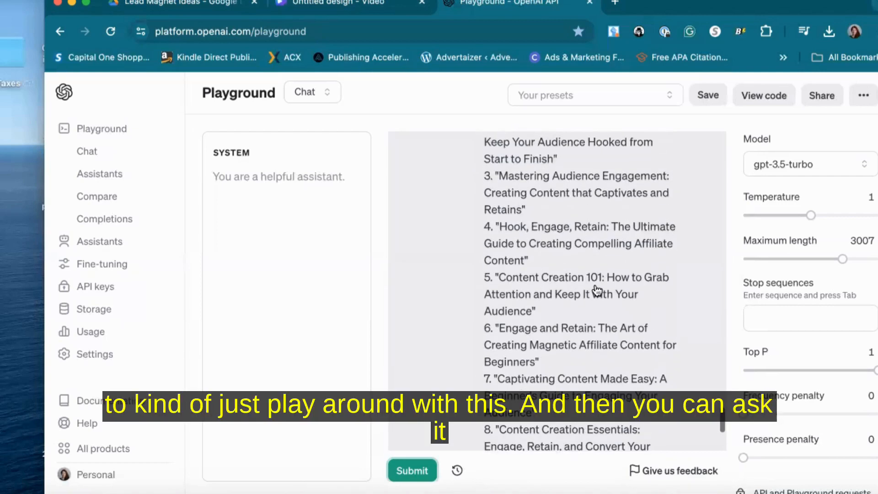
pyautogui.scroll(3, 597, 290)
pyautogui.scroll(-6, 597, 290)
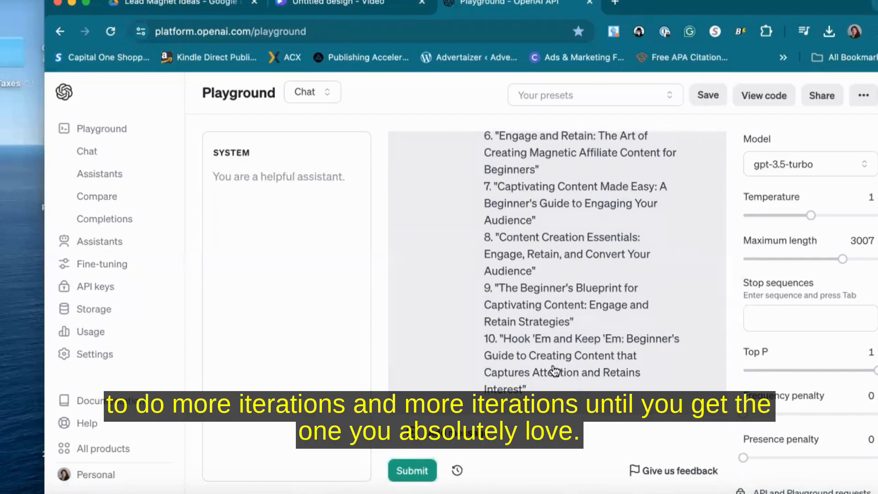
pyautogui.click(535, 384)
pyautogui.moveTo(527, 390); pyautogui.dragTo(506, 338)
pyautogui.press('super+c')
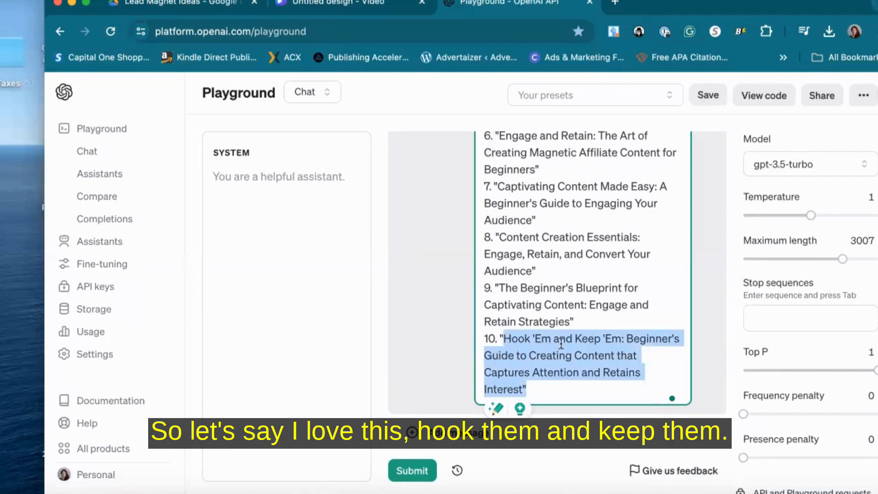
# Open Canva in a new browser tab
pyautogui.click(615, 3)
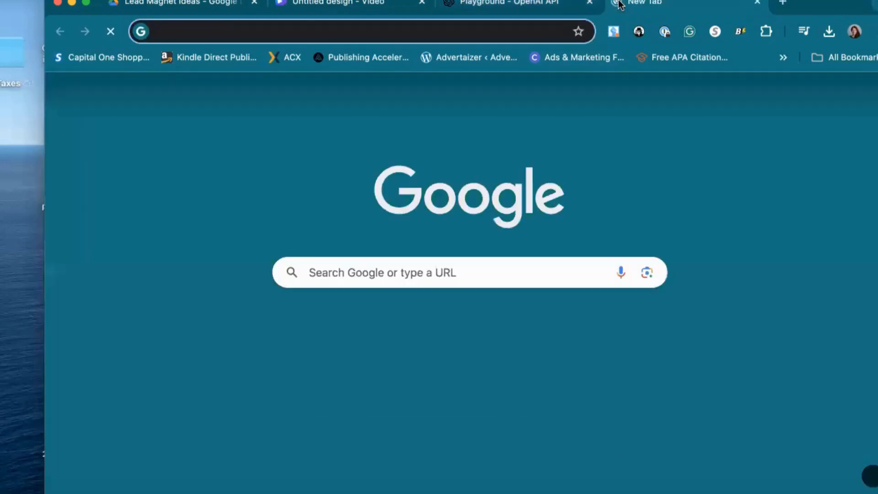
pyautogui.write('canva')
pyautogui.press('Return')
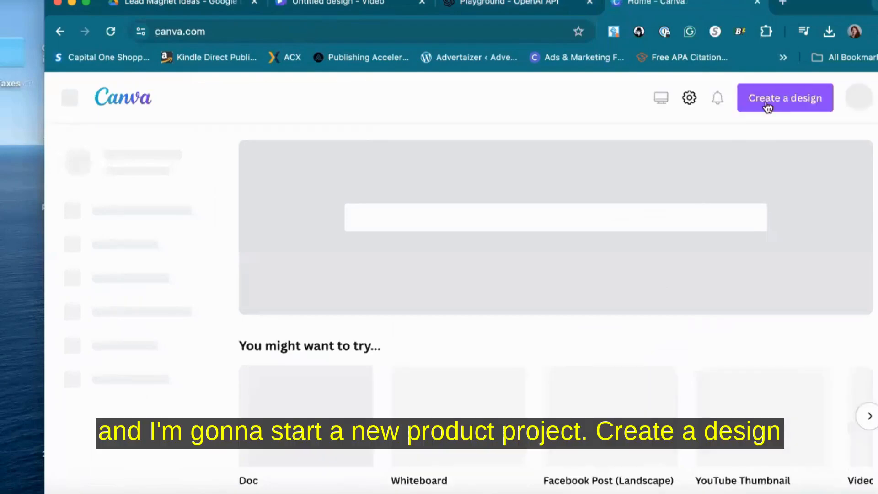
pyautogui.click(768, 104)
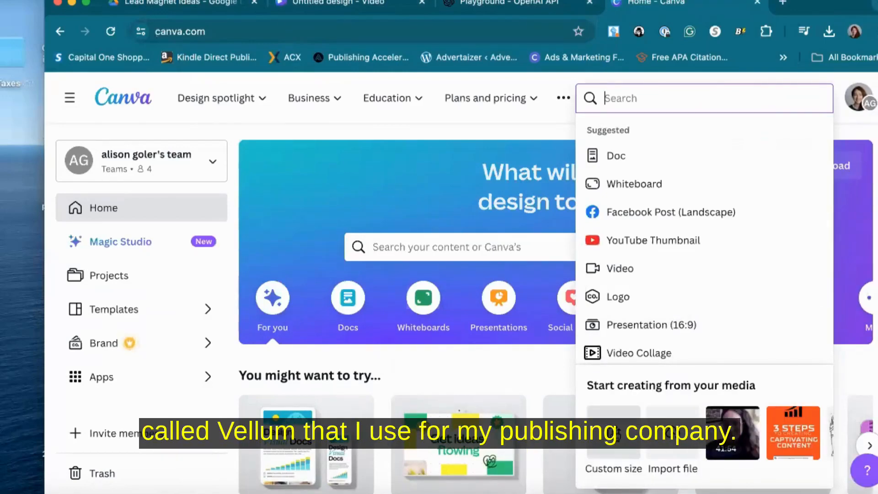
pyautogui.click(618, 434)
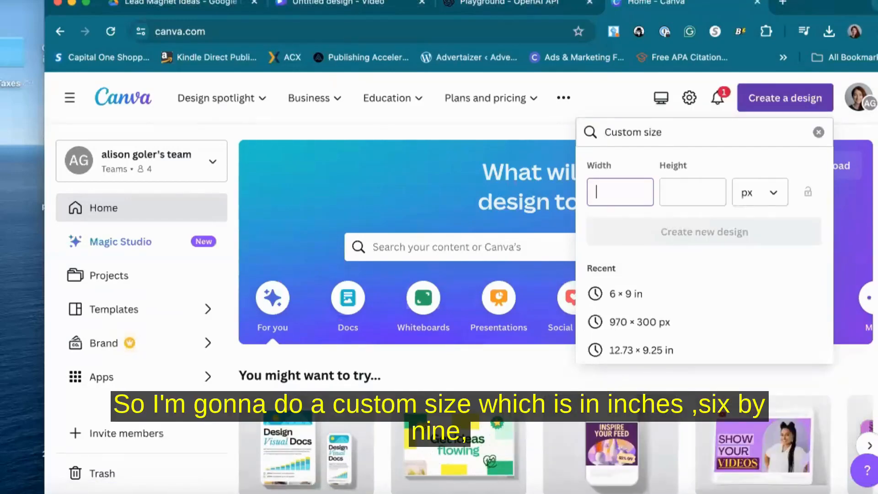
pyautogui.write('6')
pyautogui.click(748, 201)
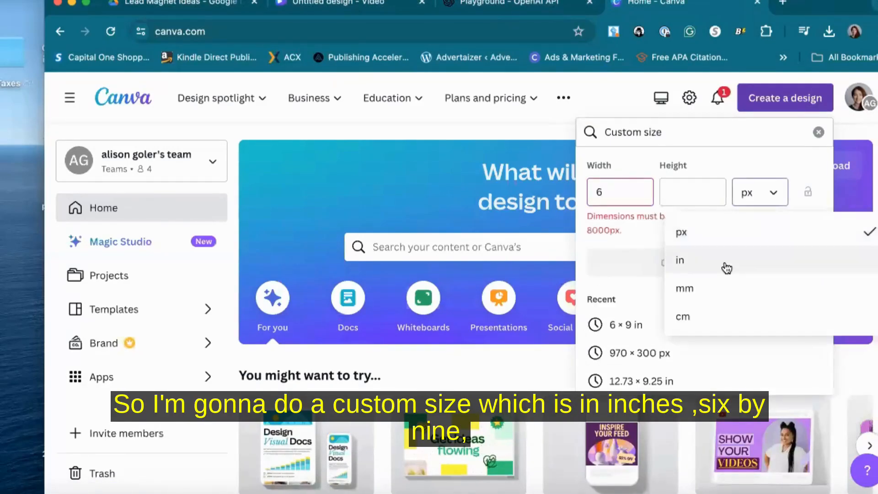
pyautogui.click(725, 261)
pyautogui.moveTo(639, 196); pyautogui.dragTo(580, 190)
pyautogui.press('BackSpace')
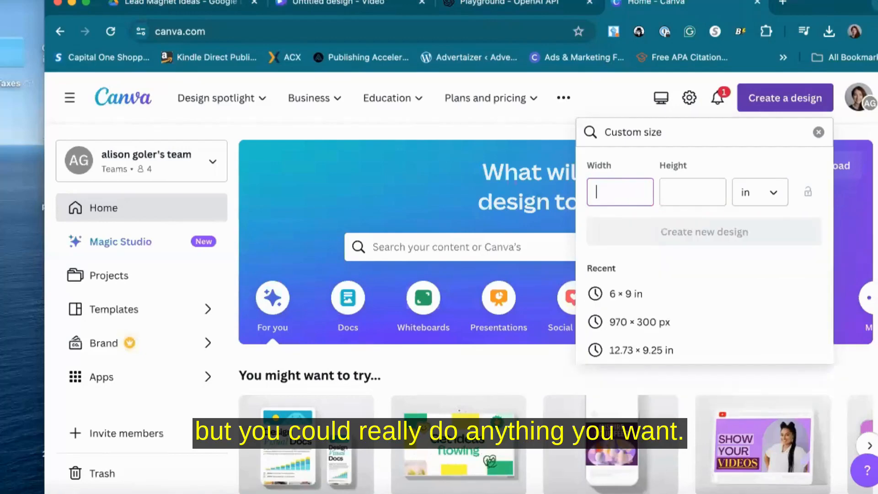
pyautogui.click(782, 107)
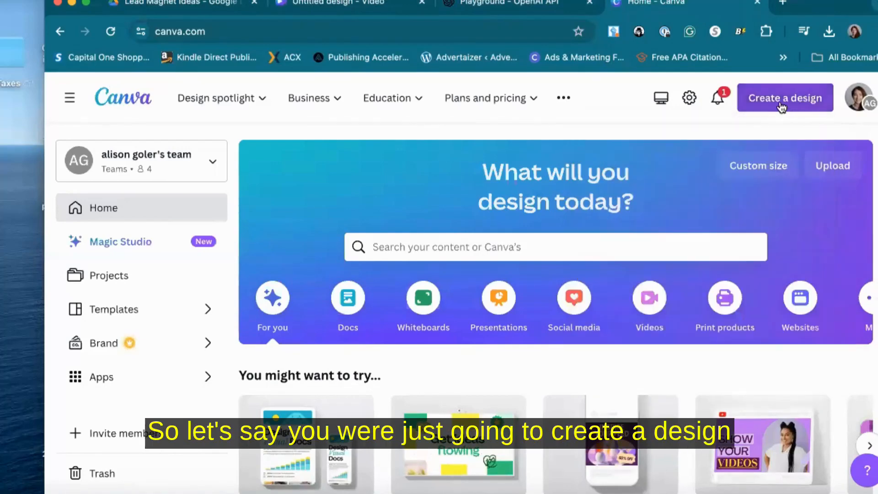
# Start a new design from the book cover suggestion in the design search
pyautogui.click(778, 98)
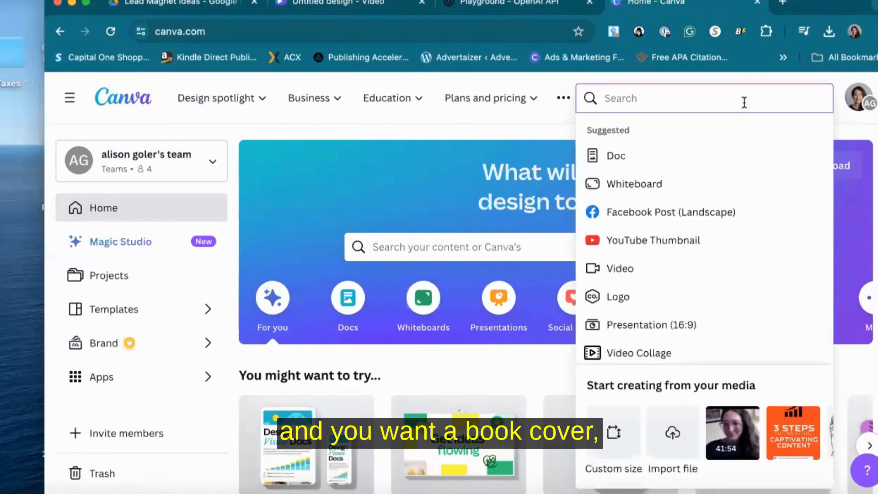
pyautogui.write('book cover')
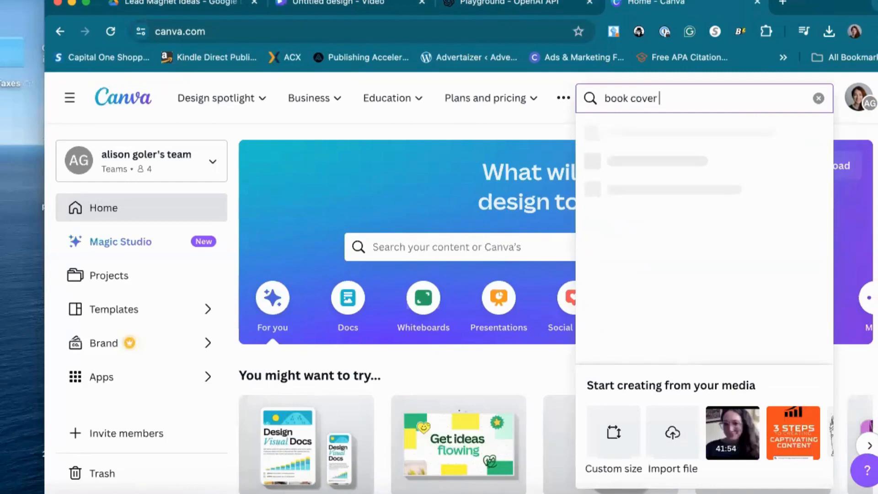
pyautogui.click(661, 133)
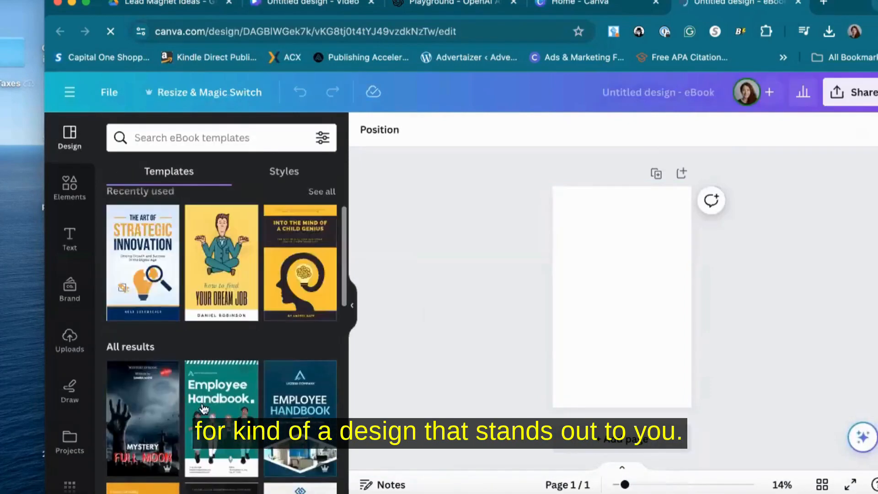
# Browse the eBook cover templates for a design that fits the lead magnet
pyautogui.scroll(-10, 201, 407)
pyautogui.scroll(-3, 204, 408)
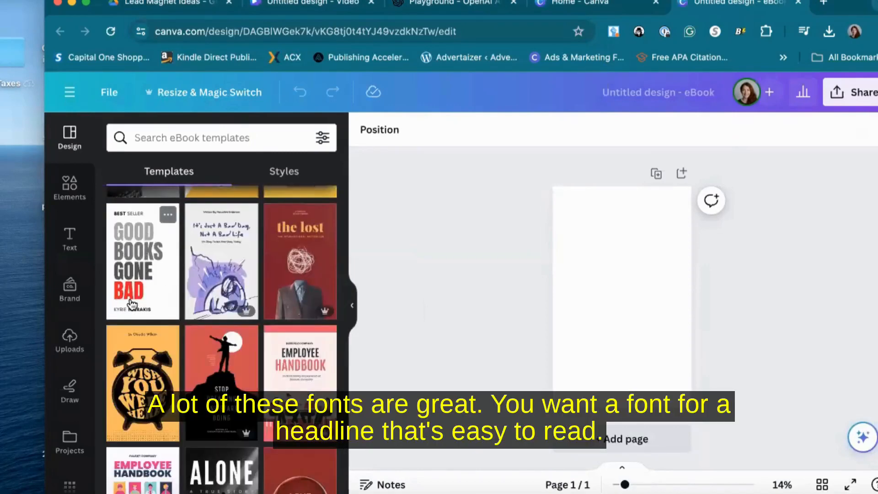
pyautogui.scroll(-10, 168, 274)
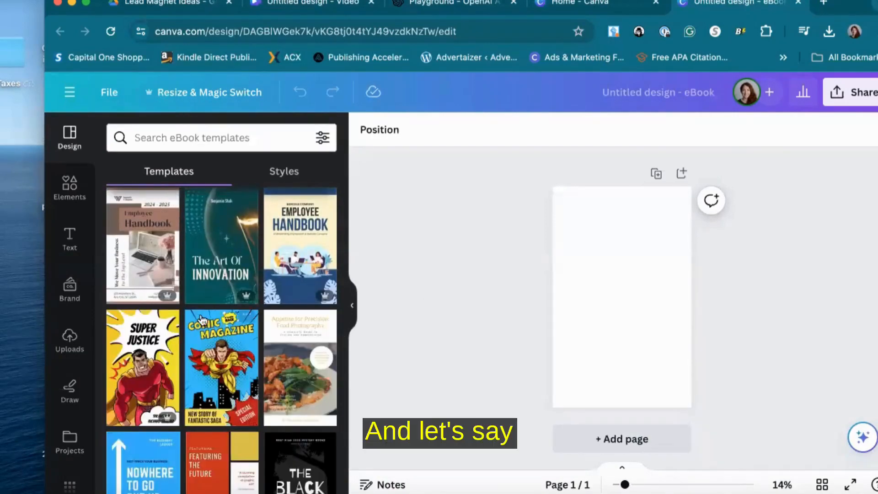
pyautogui.scroll(-3, 238, 330)
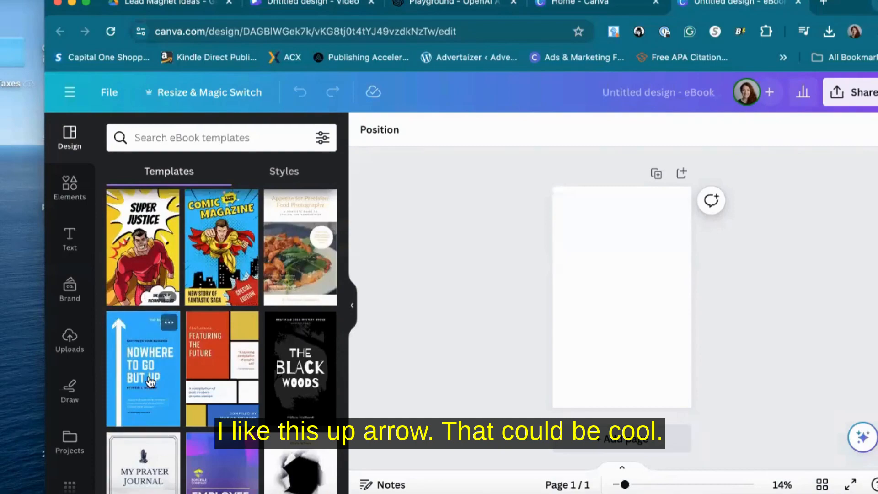
pyautogui.scroll(-4, 151, 382)
pyautogui.scroll(-8, 150, 382)
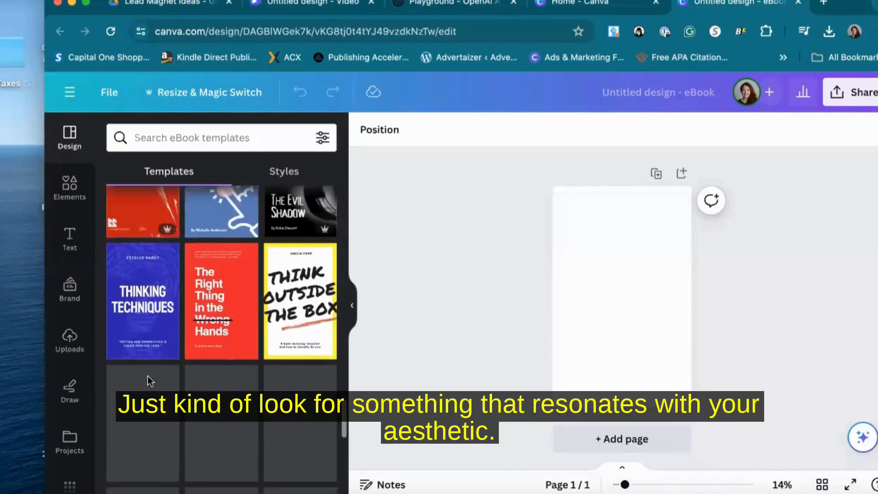
pyautogui.scroll(-4, 150, 382)
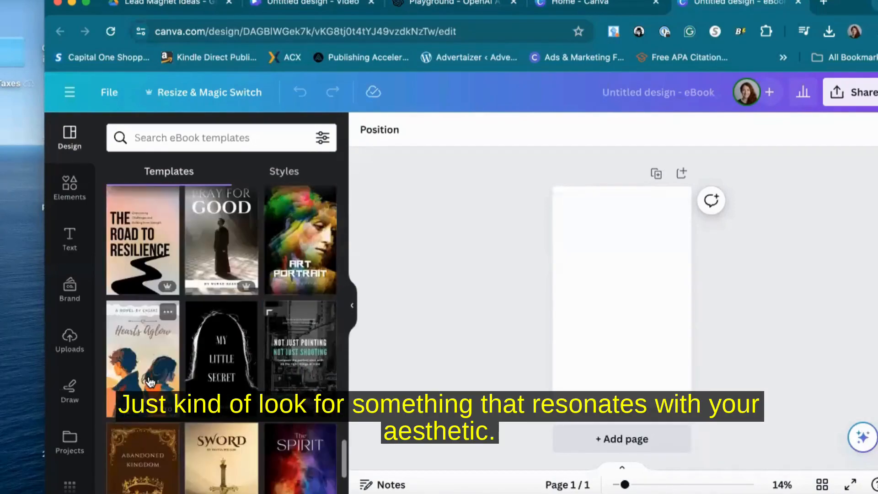
pyautogui.scroll(-4, 150, 382)
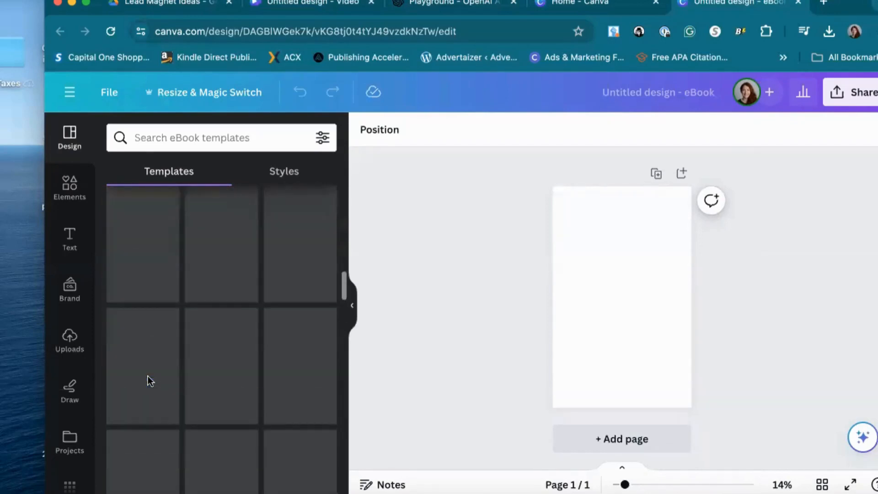
# Search templates for "affiliate marketing books" and apply the orange "Strategies to Grow Your Social Media Fast" cover
pyautogui.click(180, 144)
pyautogui.write('aff')
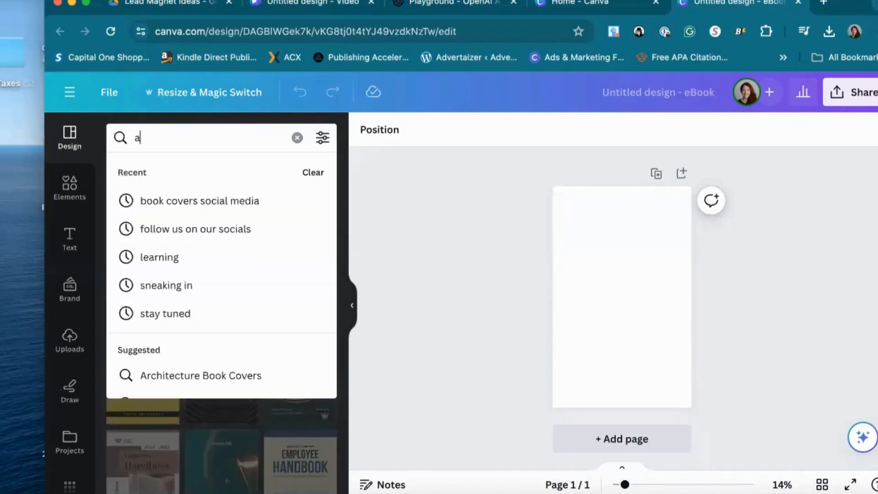
pyautogui.press('BackSpace')
pyautogui.press('BackSpace')
pyautogui.write('ffiliate marketing books')
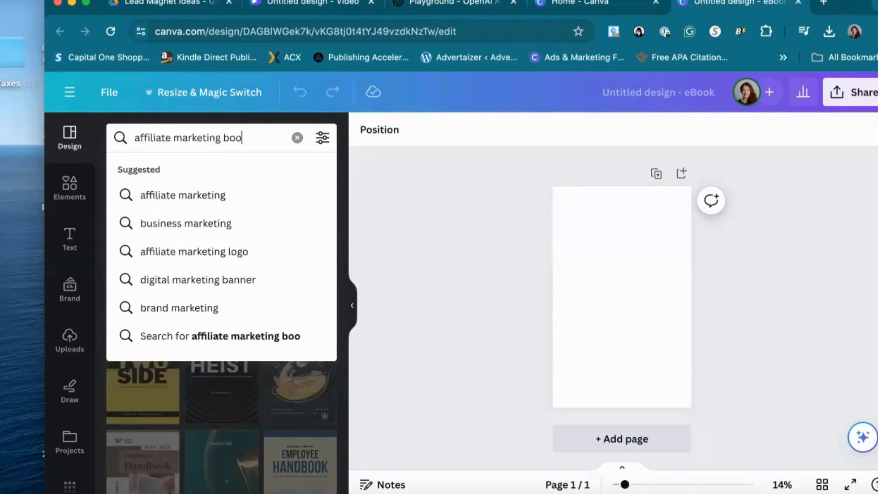
pyautogui.press('Return')
pyautogui.scroll(-5, 160, 348)
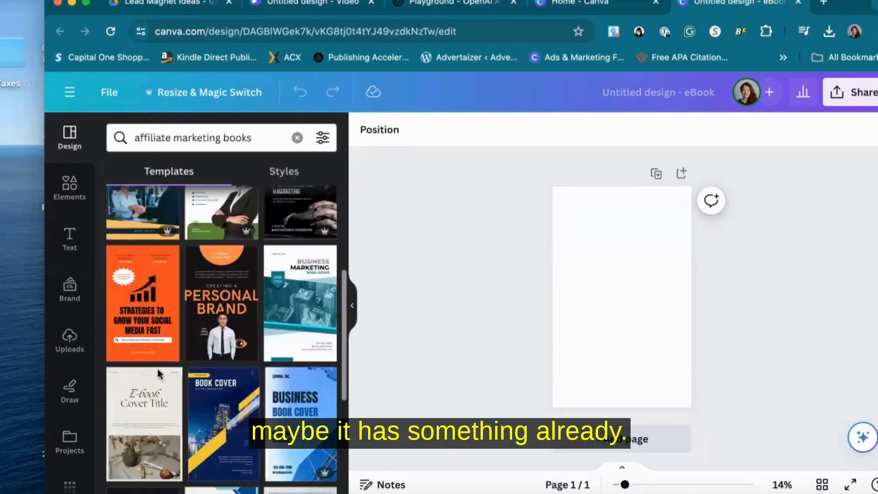
pyautogui.click(160, 349)
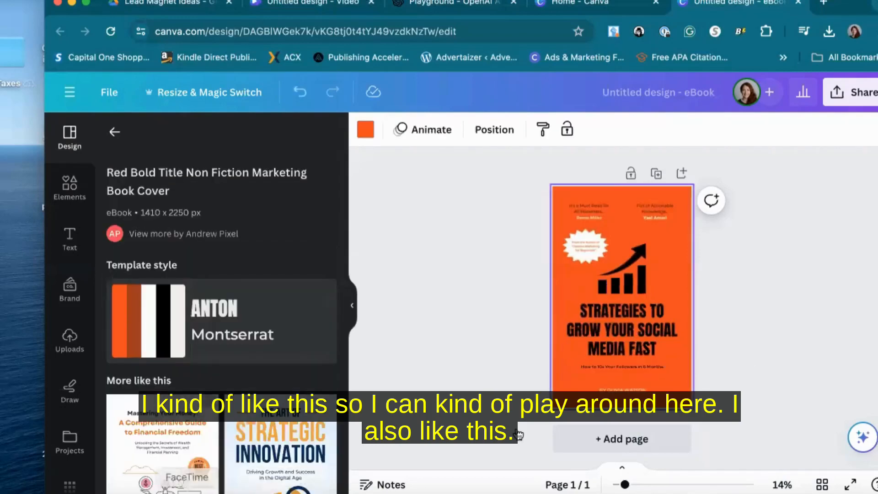
# Add a second page using the blue-and-yellow "Strategic Innovation" book cover template
pyautogui.click(613, 438)
pyautogui.click(280, 451)
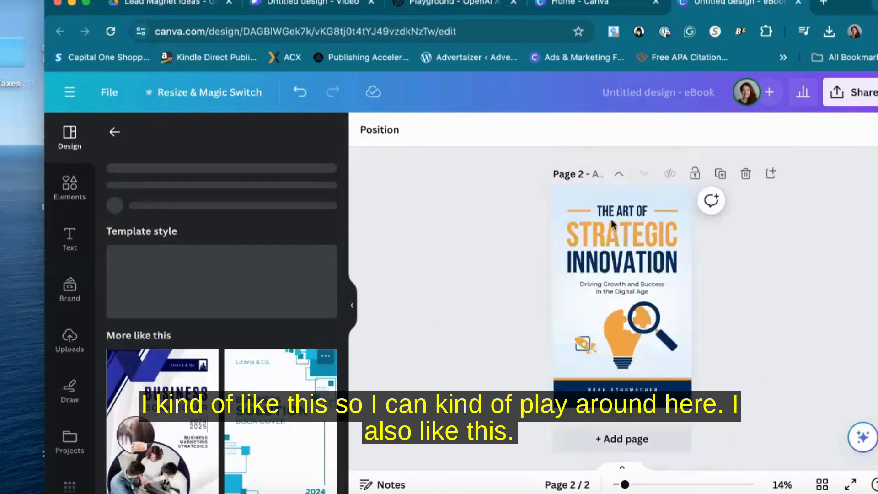
# Add a blank third page, insert a heading, and paste the copied title into it
pyautogui.click(631, 439)
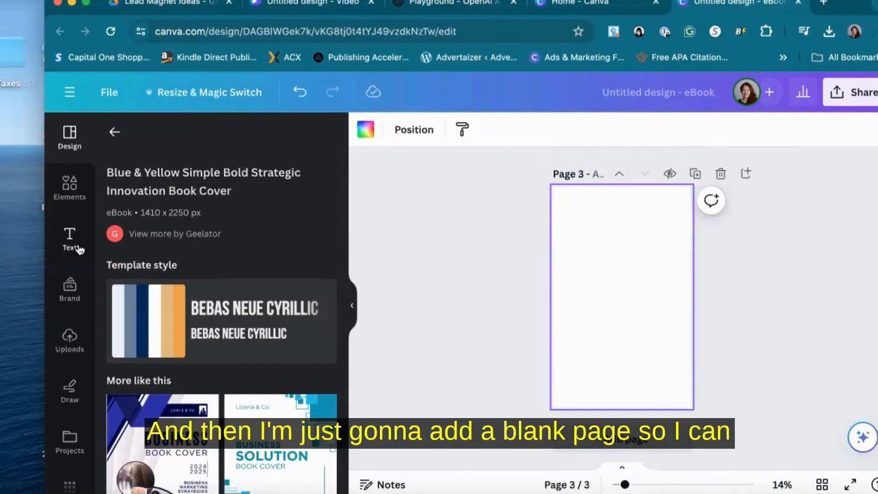
pyautogui.click(78, 250)
pyautogui.press('t')
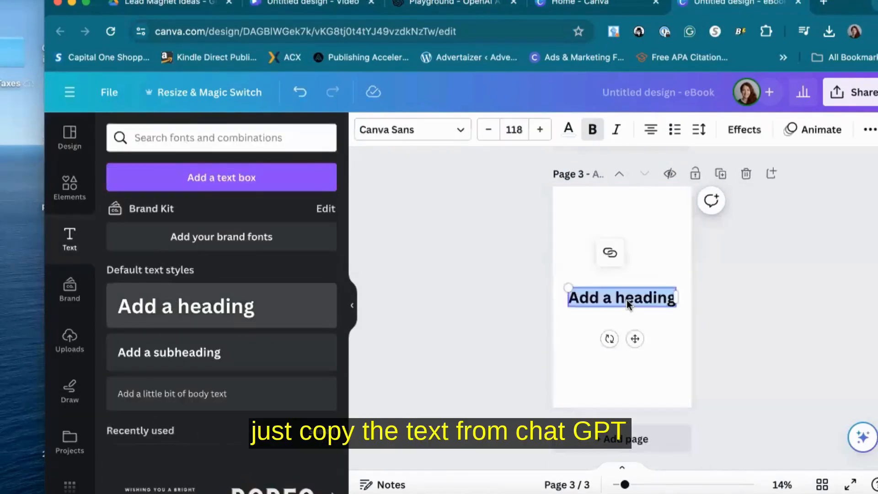
pyautogui.press('super+v')
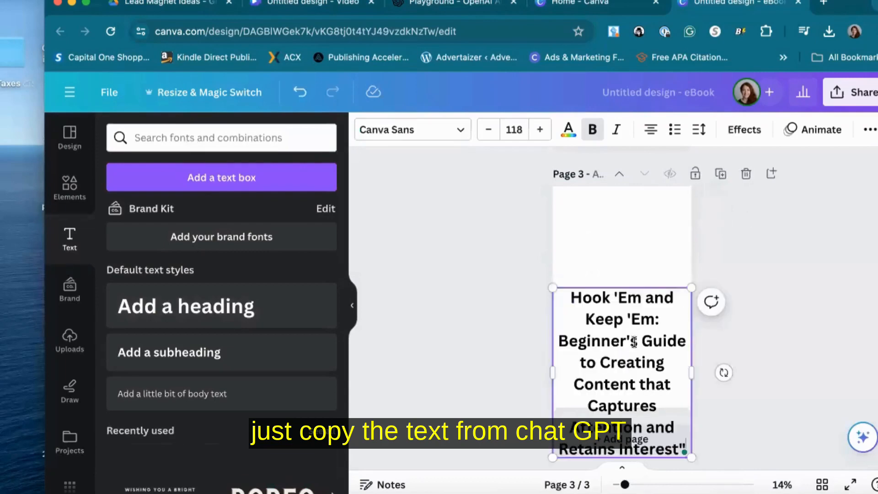
# Shrink the title text box to about 84 font size and move it near the page top
pyautogui.moveTo(640, 341); pyautogui.dragTo(670, 384)
pyautogui.moveTo(674, 290); pyautogui.dragTo(674, 226)
pyautogui.moveTo(658, 256); pyautogui.dragTo(658, 234)
pyautogui.click(732, 256)
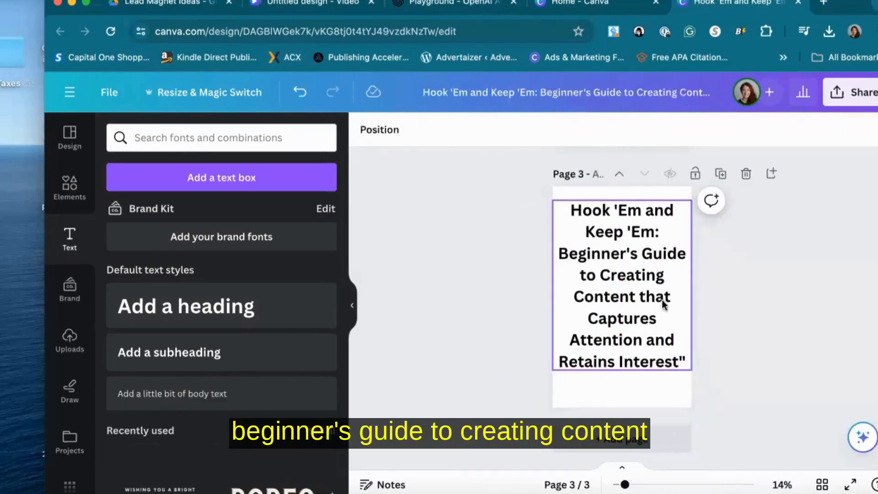
pyautogui.click(635, 319)
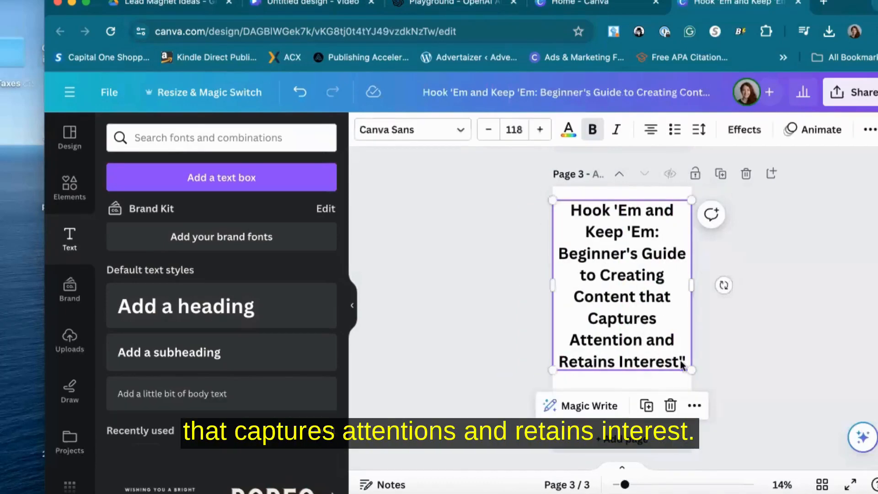
pyautogui.moveTo(688, 352); pyautogui.dragTo(658, 308)
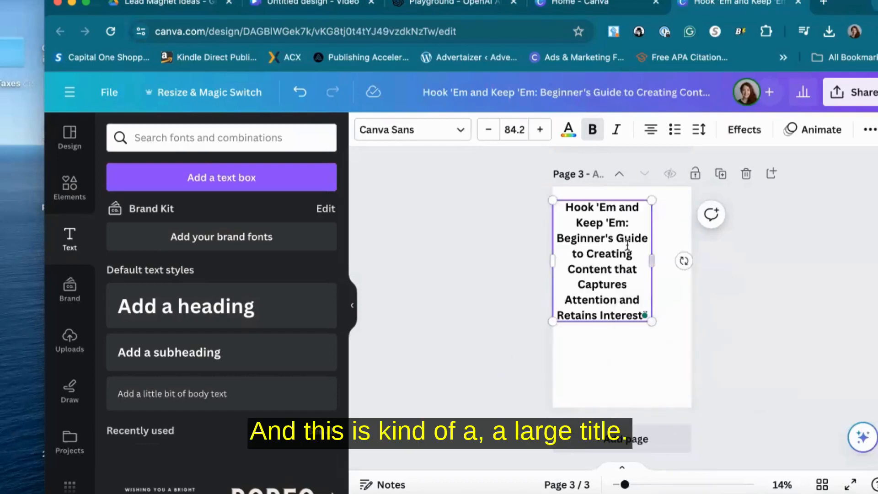
pyautogui.moveTo(628, 223); pyautogui.dragTo(566, 199)
# Replace page 1's cover title with "HOOK 'EM AND KEEP 'EM" plus "STRATEGIES TO CREATE CAPTIVATING CONTENT"
pyautogui.scroll(10, 565, 200)
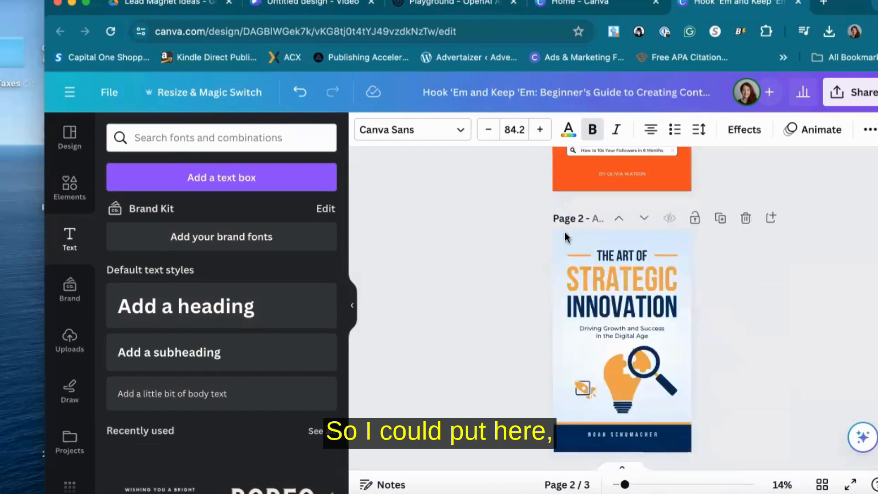
pyautogui.doubleClick(626, 276)
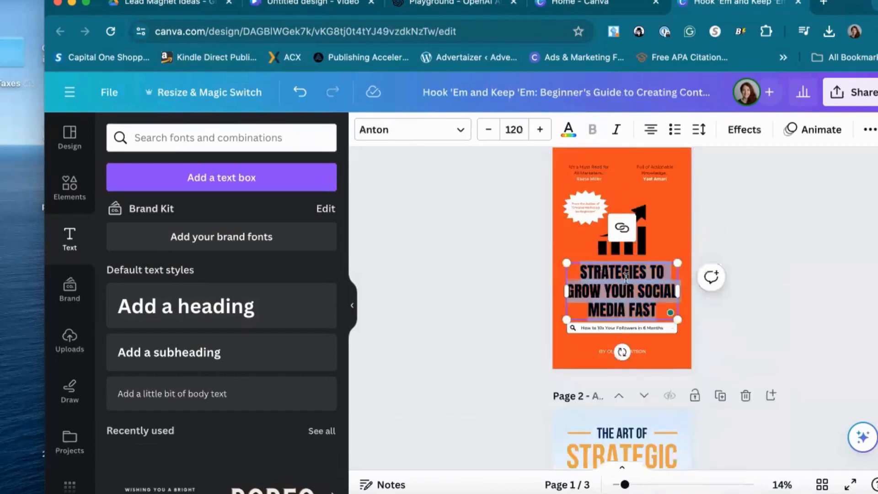
pyautogui.click(636, 271)
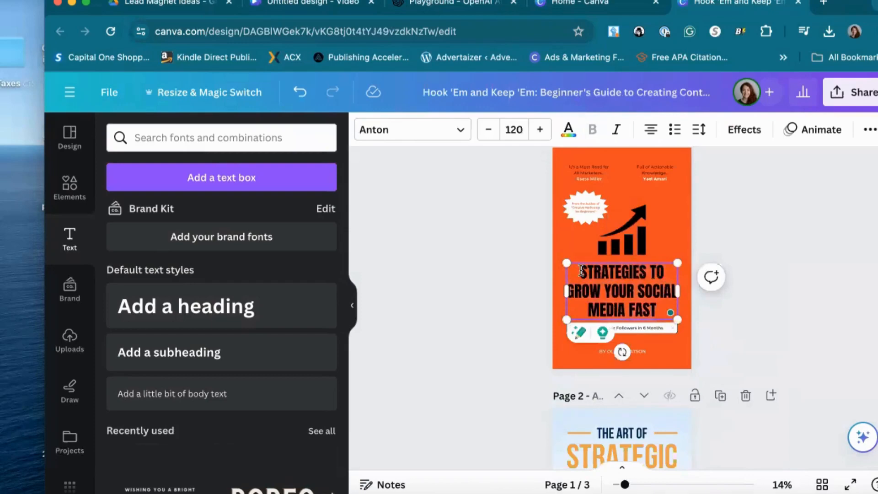
pyautogui.click(581, 271)
pyautogui.write("HOOK 'EM AND KEEP 'EM")
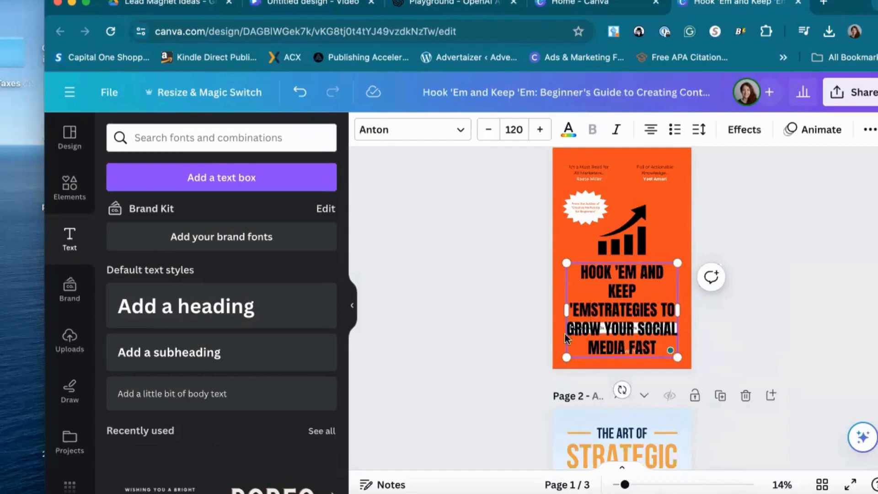
pyautogui.moveTo(587, 328); pyautogui.dragTo(658, 349)
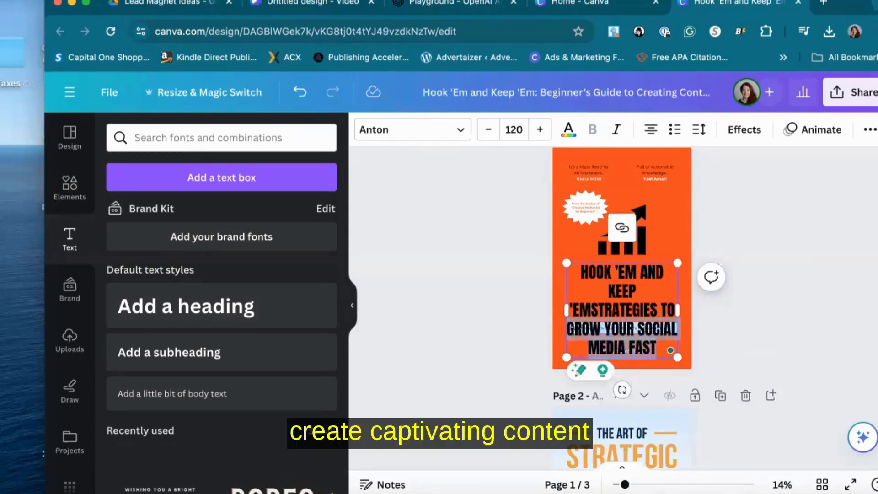
pyautogui.write('CREATE CAPTIVATING CONTENT')
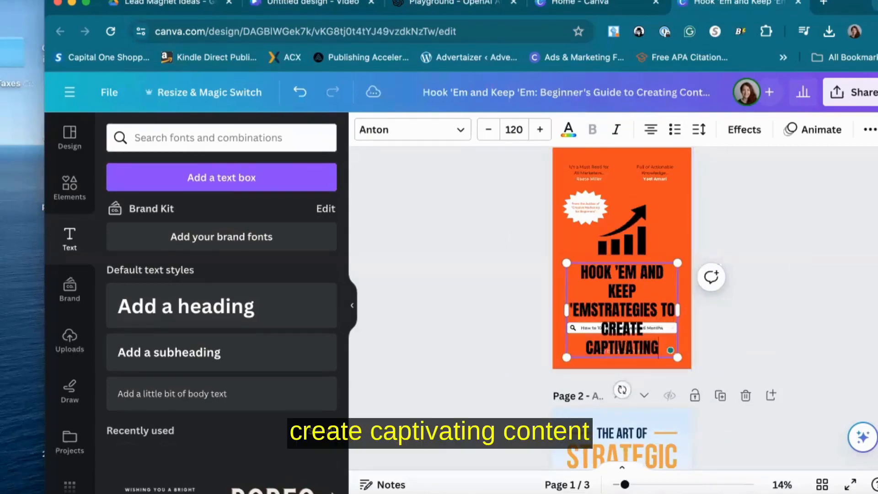
# Delete the starburst badge and the endorsement quotes at the top of page 1's cover
pyautogui.click(603, 205)
pyautogui.click(590, 173)
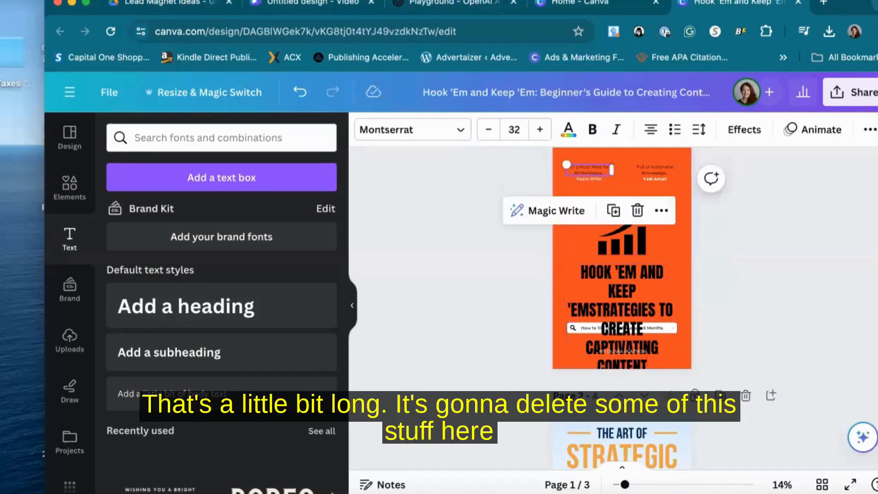
pyautogui.press('Delete')
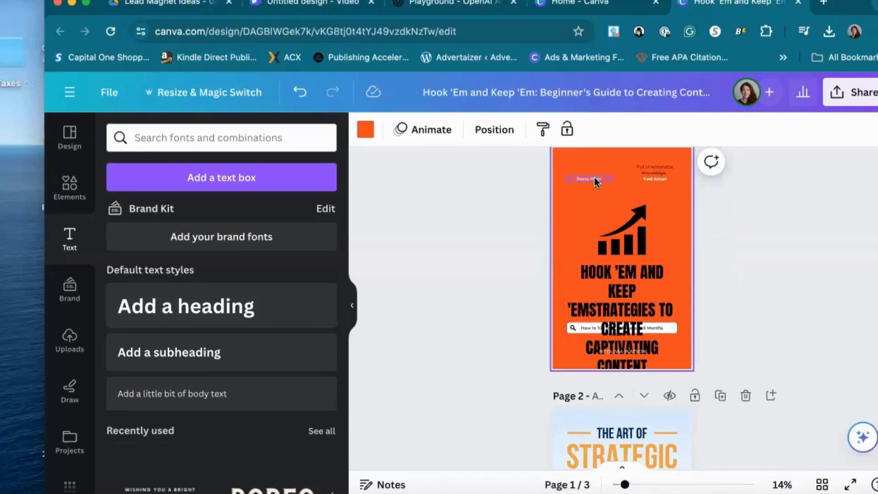
pyautogui.click(595, 180)
pyautogui.press('Delete')
pyautogui.click(648, 169)
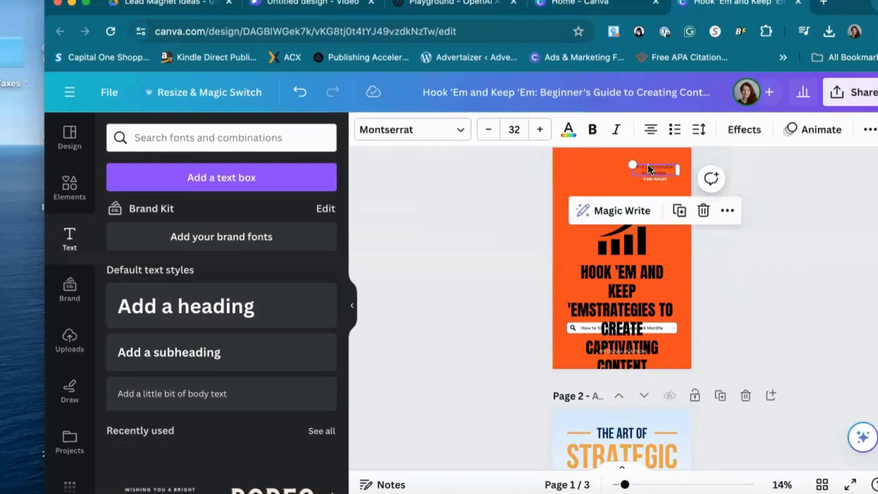
pyautogui.press('Delete')
pyautogui.click(657, 180)
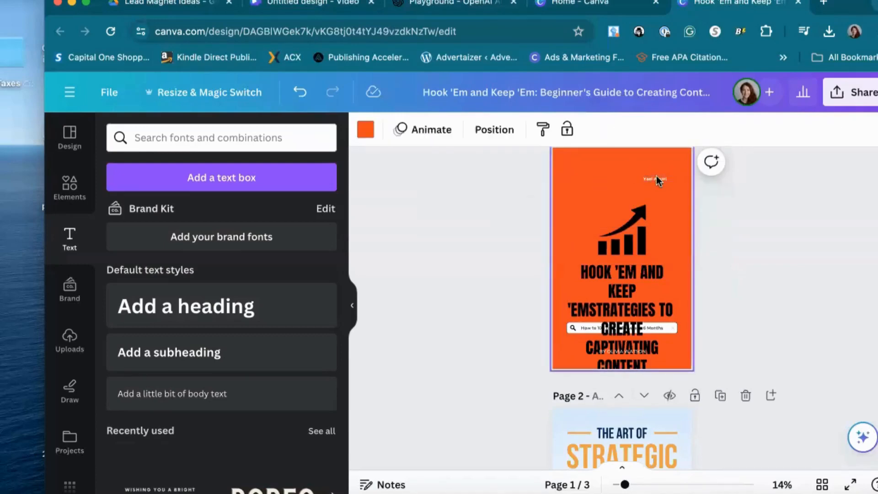
pyautogui.click(659, 180)
pyautogui.press('Delete')
# Move the chart graphic and the title up on the cover and widen the title box
pyautogui.click(646, 225)
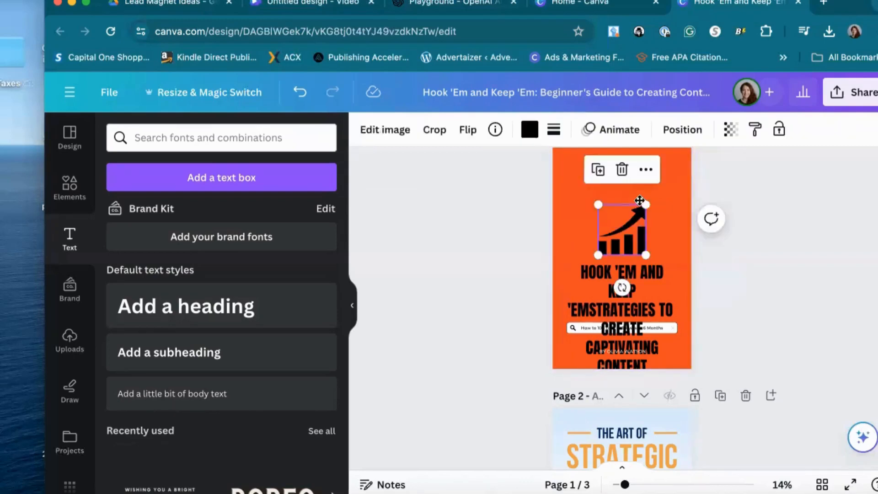
pyautogui.moveTo(646, 226); pyautogui.dragTo(641, 188)
pyautogui.click(625, 295)
pyautogui.moveTo(624, 295); pyautogui.dragTo(625, 256)
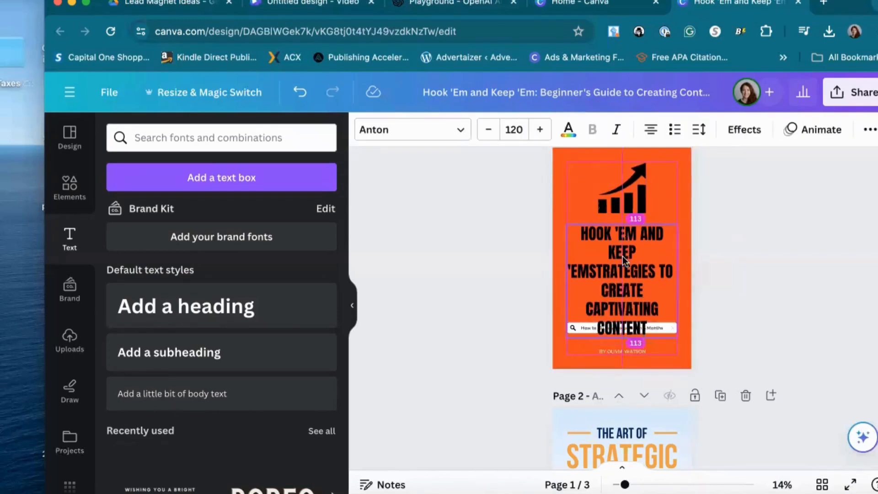
pyautogui.moveTo(559, 282); pyautogui.dragTo(552, 277)
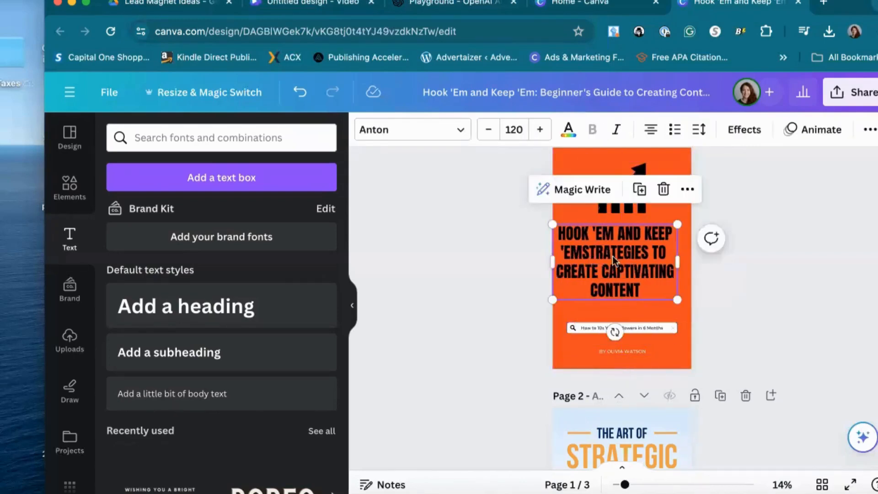
# Insert a line break between 'EM and STRATEGIES in the title, and widen the title box slightly
pyautogui.click(578, 255)
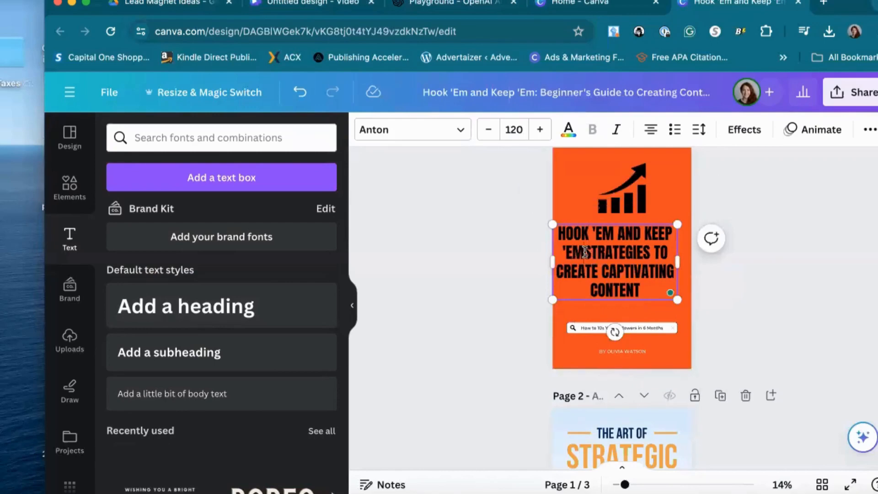
pyautogui.click(585, 252)
pyautogui.press('Return')
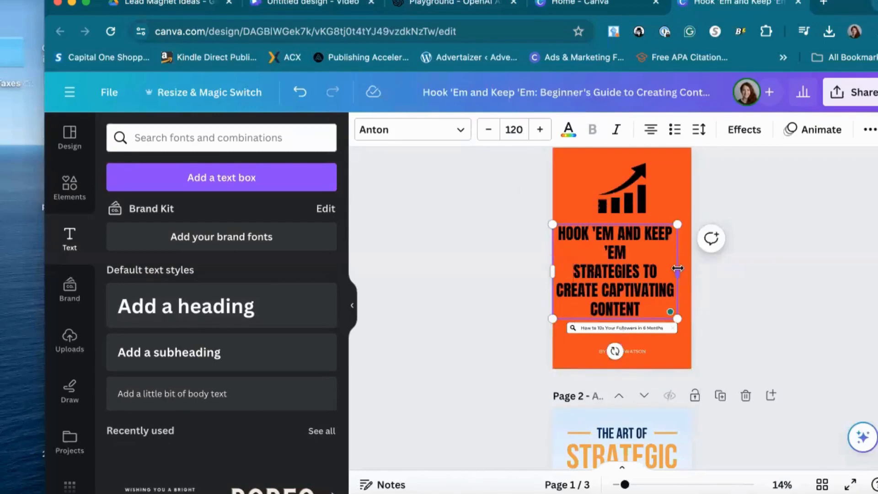
pyautogui.moveTo(678, 268); pyautogui.dragTo(684, 270)
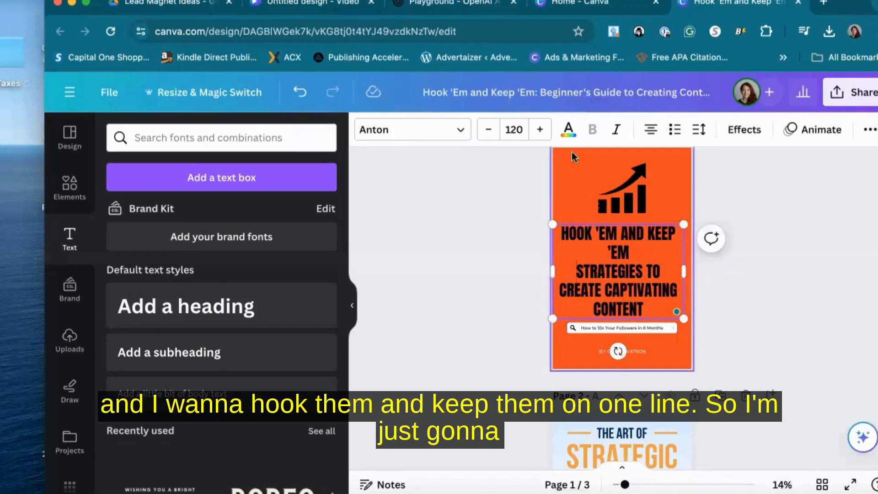
# Reduce the title's first lines to font size 114 so "HOOK 'EM AND KEEP 'EM" fits on one line
pyautogui.click(489, 130)
pyautogui.click(489, 130)
pyautogui.click(489, 130)
pyautogui.click(488, 130)
pyautogui.click(488, 130)
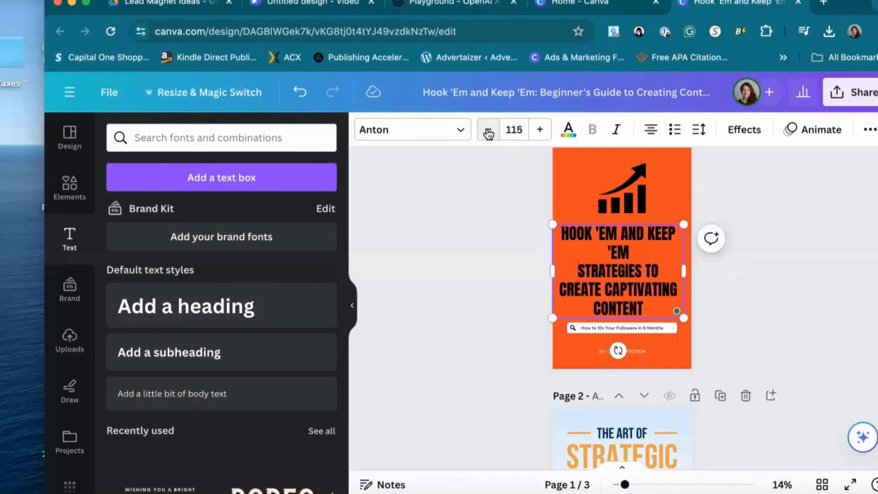
pyautogui.click(489, 133)
pyautogui.moveTo(628, 252); pyautogui.dragTo(558, 230)
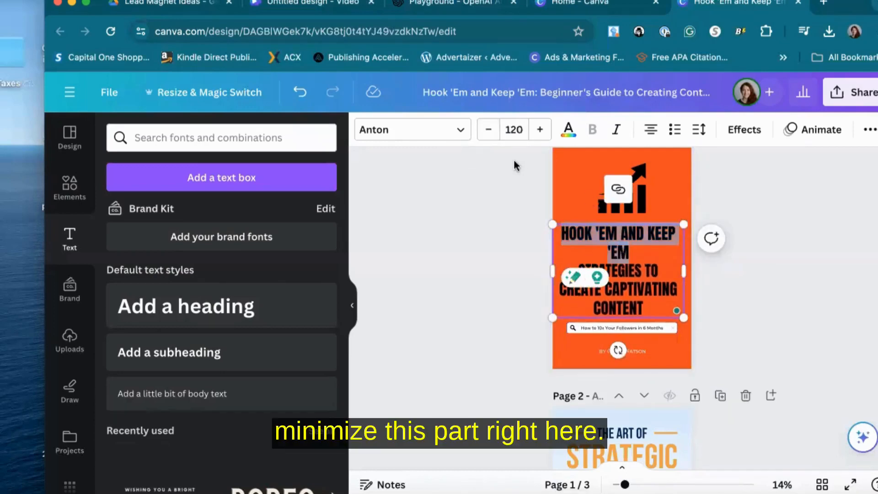
pyautogui.click(490, 131)
pyautogui.click(490, 130)
pyautogui.click(490, 131)
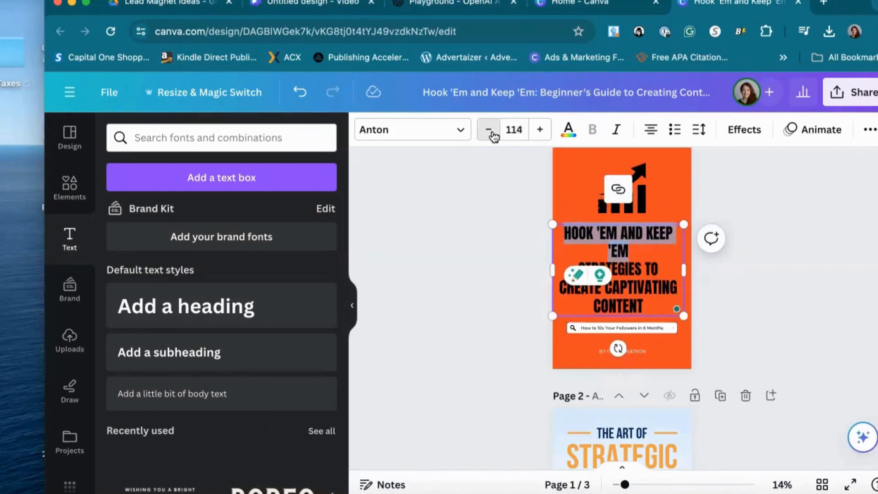
pyautogui.click(490, 131)
pyautogui.click(758, 314)
# Insert a blank line below "HOOK 'EM AND KEEP 'EM" in the title
pyautogui.click(576, 257)
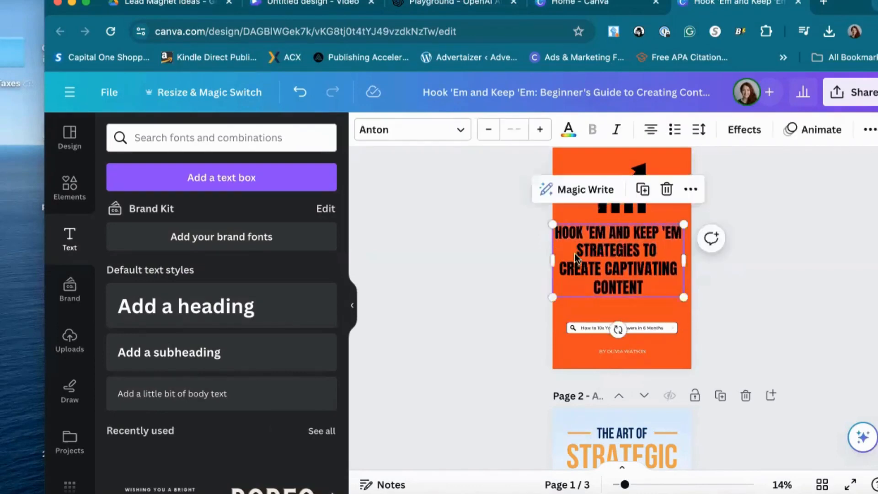
pyautogui.click(576, 254)
pyautogui.press('Return')
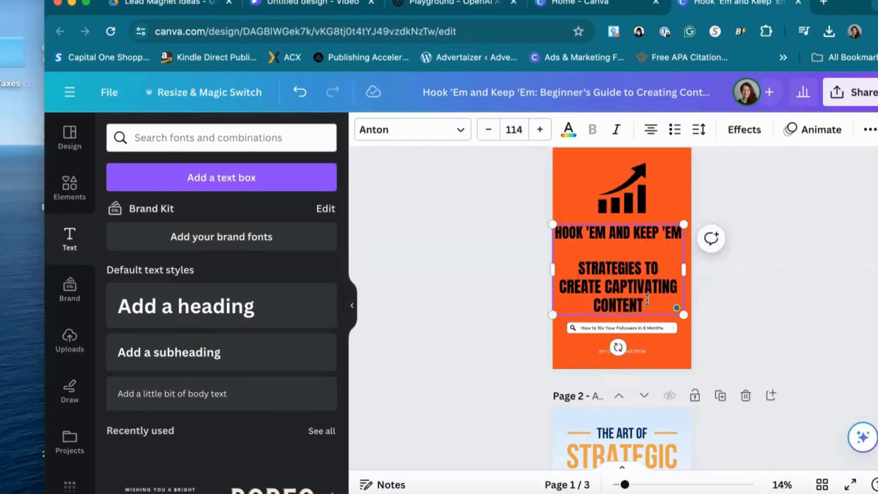
# Color the "HOOK 'EM AND KEEP 'EM" line white and the remaining title lines black
pyautogui.moveTo(647, 299); pyautogui.dragTo(555, 229)
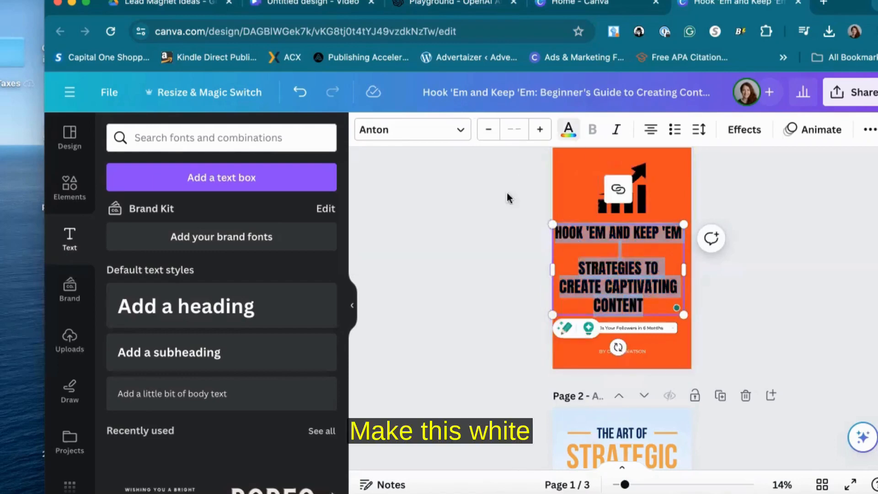
pyautogui.click(568, 129)
pyautogui.click(161, 255)
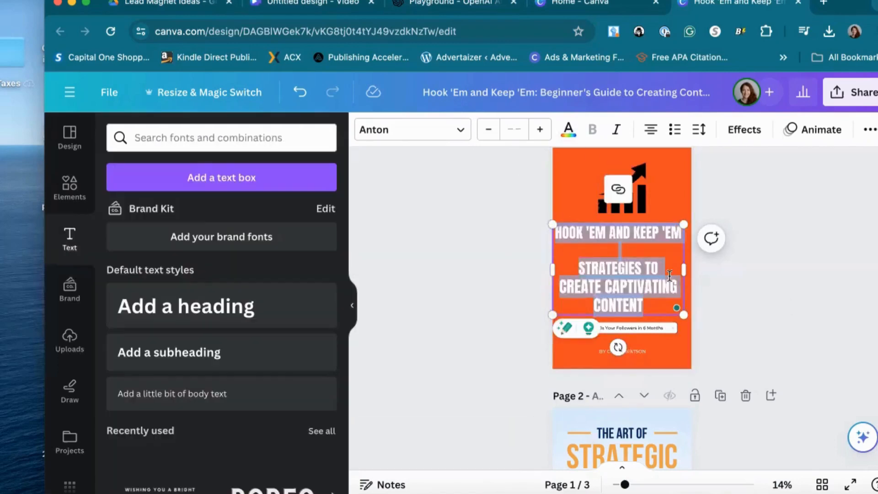
pyautogui.click(674, 276)
pyautogui.moveTo(589, 269); pyautogui.dragTo(594, 252)
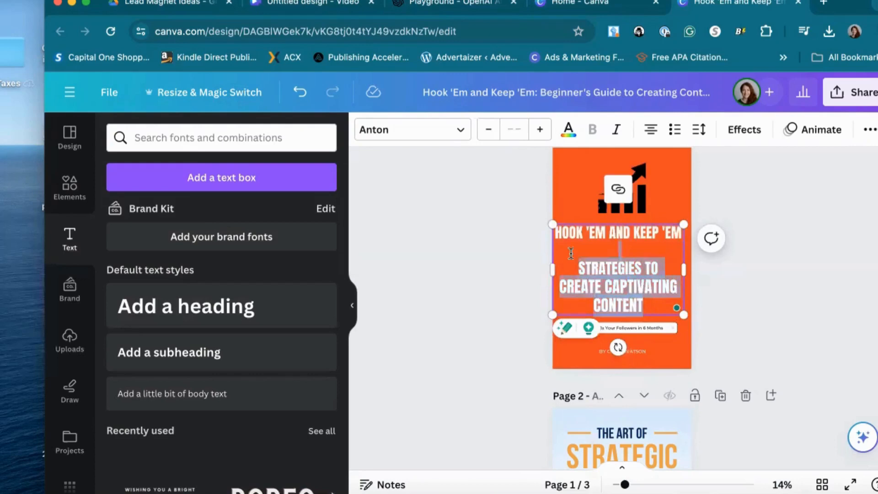
pyautogui.click(569, 129)
pyautogui.click(168, 222)
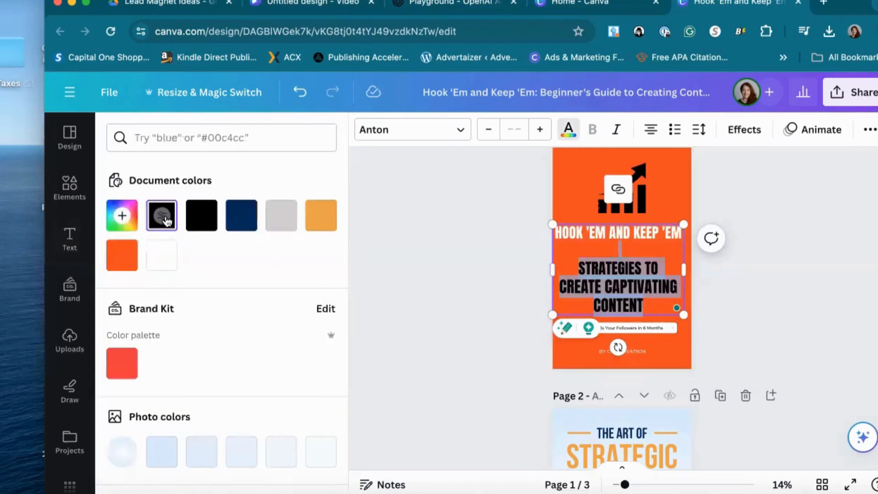
pyautogui.click(730, 255)
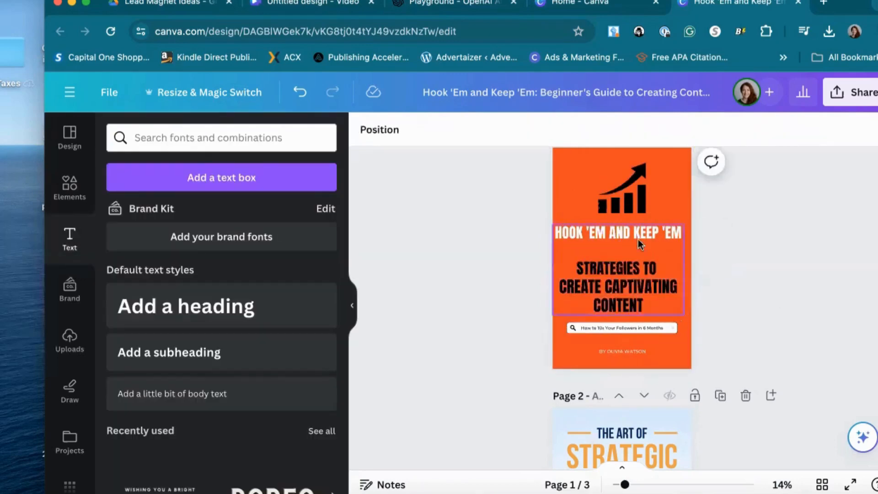
# Move the title box slightly down and remove the blank line below its first line
pyautogui.moveTo(638, 237); pyautogui.dragTo(646, 248)
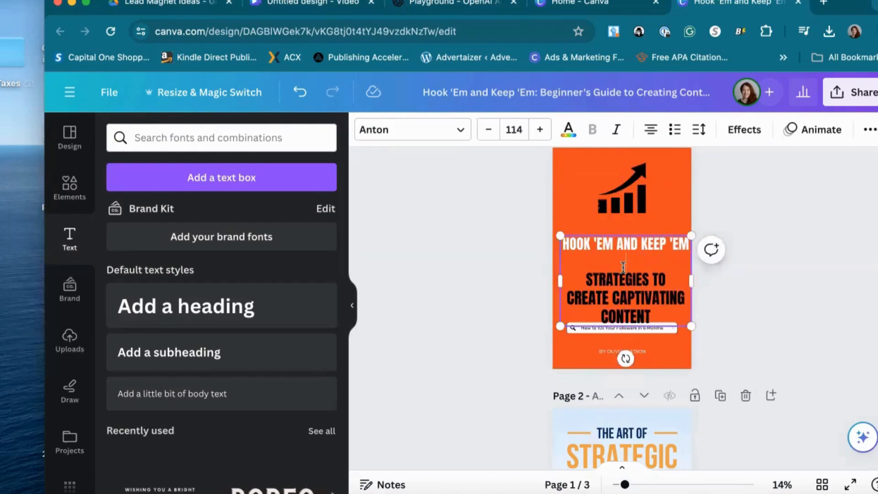
pyautogui.press('BackSpace')
pyautogui.click(743, 301)
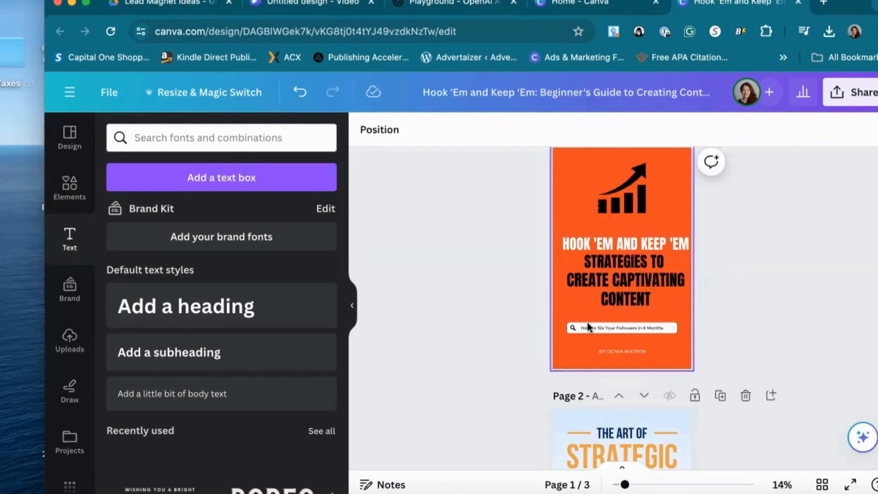
# Replace the byline at the cover's bottom with "BY" and the author's name
pyautogui.click(634, 351)
pyautogui.write('BY')
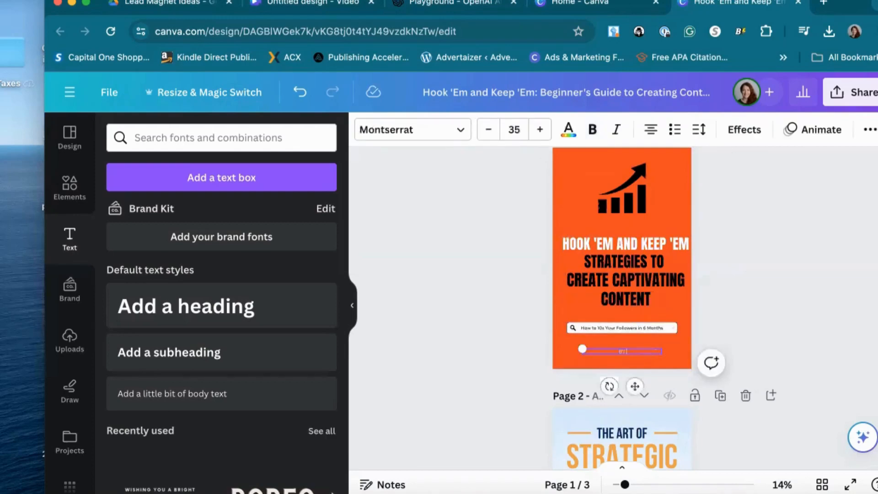
pyautogui.click(775, 295)
# Replace "THE ART OF" on the page 2 cover with "3 STEPS"
pyautogui.scroll(2, 682, 377)
pyautogui.scroll(-3, 649, 350)
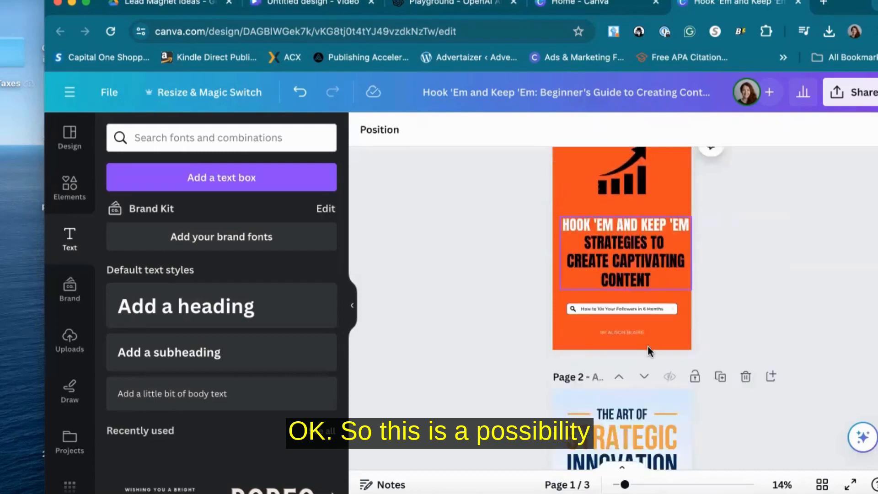
pyautogui.scroll(-3, 650, 350)
pyautogui.click(620, 269)
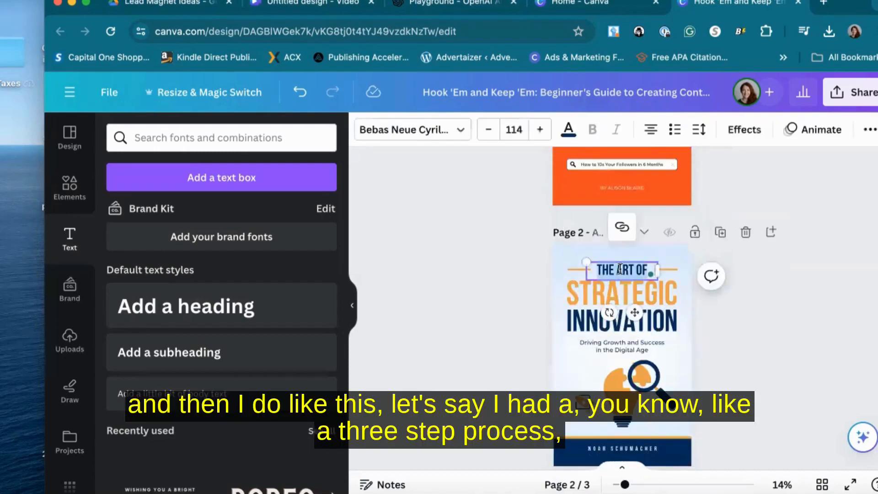
pyautogui.write('3 STEP')
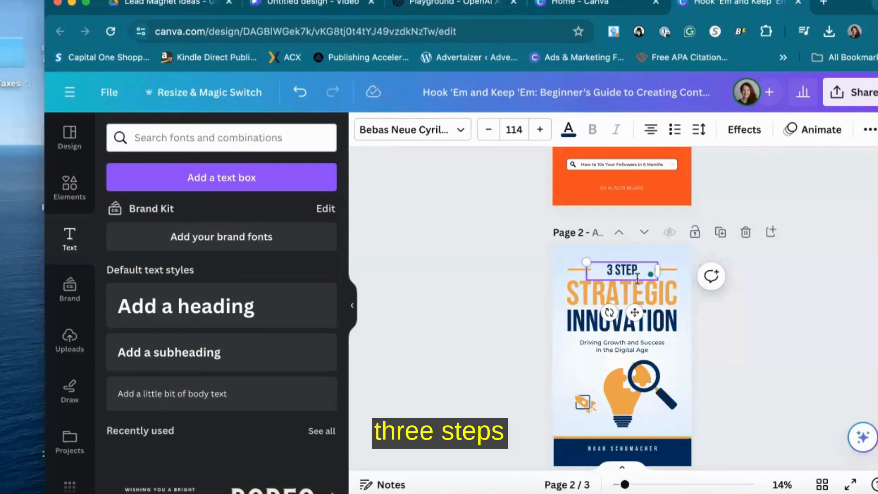
pyautogui.write('S')
# Replace "STRATEGIC" on the page 2 cover with "CREATEING"
pyautogui.click(655, 291)
pyautogui.doubleClick(654, 286)
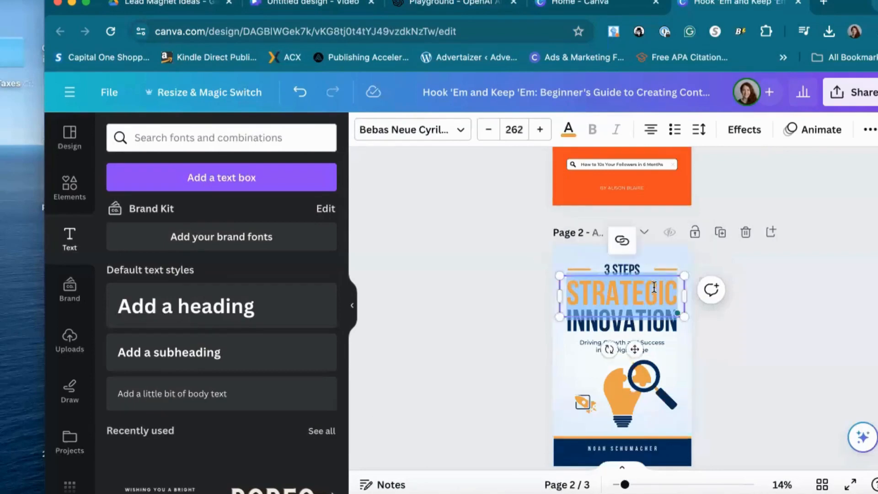
pyautogui.write('TO')
pyautogui.press('BackSpace')
pyautogui.press('BackSpace')
pyautogui.write('CREATEING')
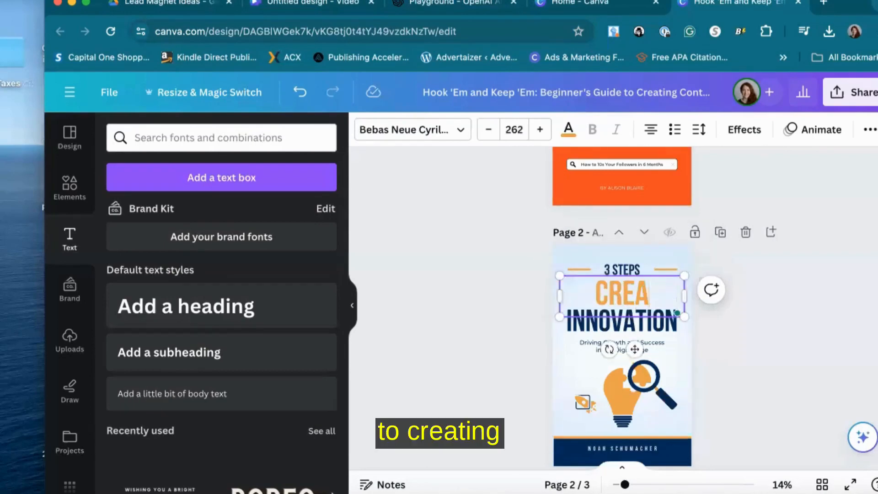
# Replace "INNOVATION" on the page 2 cover with "CAPTIVATING CONTENT"
pyautogui.click(655, 324)
pyautogui.doubleClick(655, 324)
pyautogui.write('CAP')
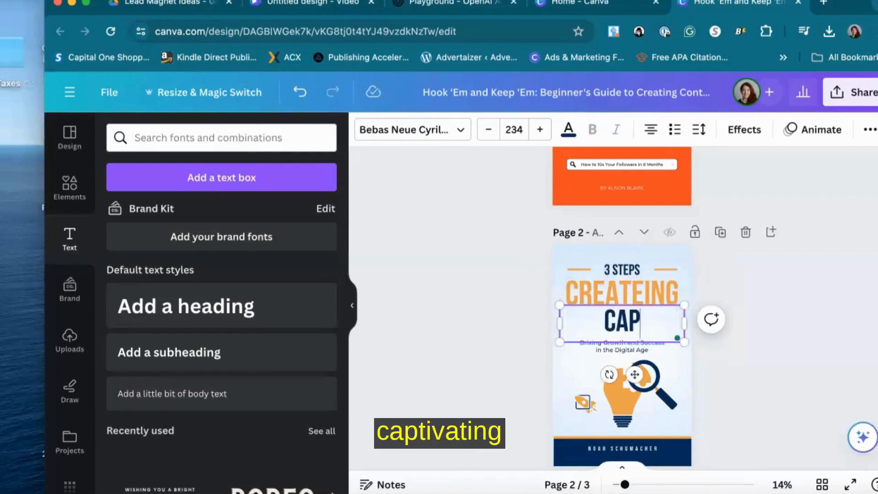
pyautogui.write('TIVATING CONTE')
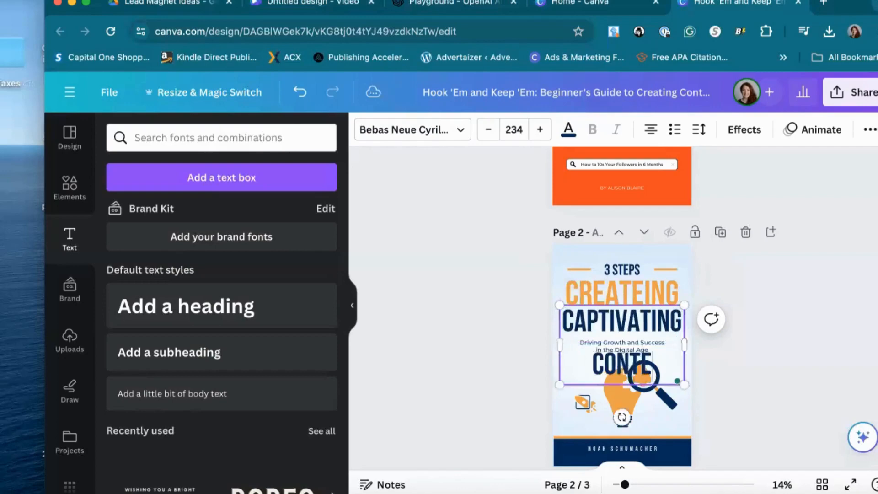
pyautogui.write('NT')
pyautogui.press('Escape')
# Reduce the "CAPTIVATING CONTENT" font size to 149
pyautogui.click(640, 324)
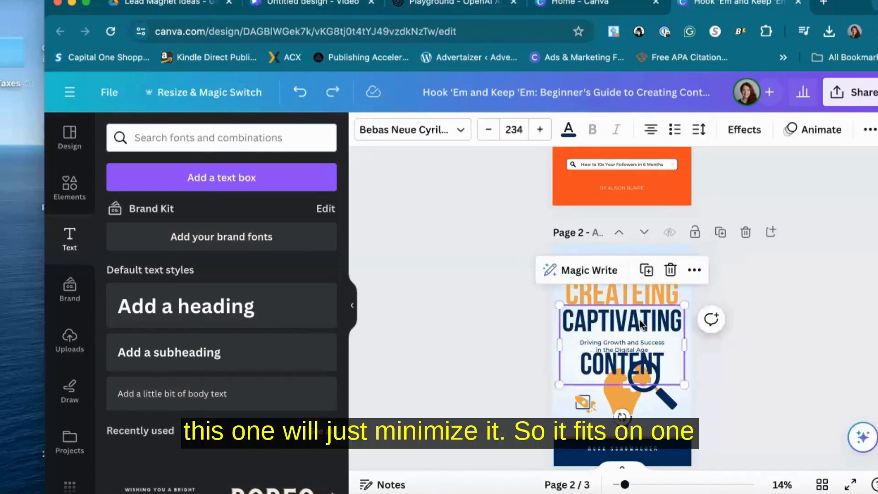
pyautogui.click(484, 138)
pyautogui.click(485, 139)
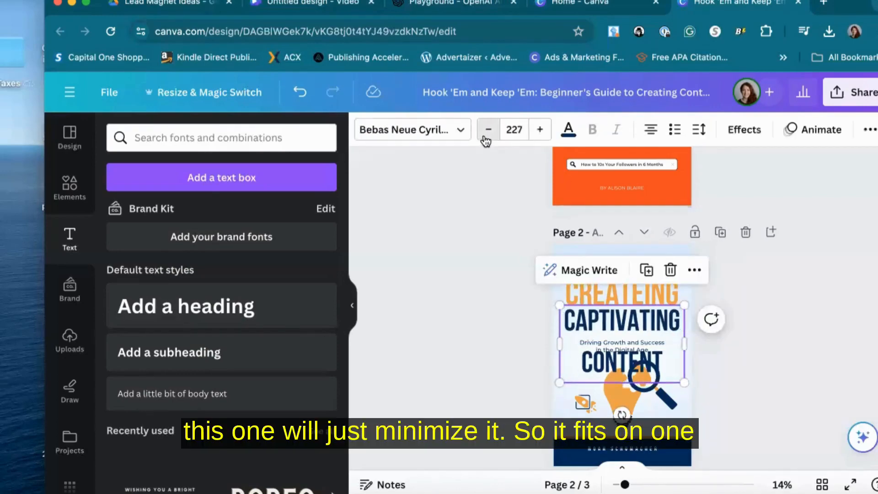
pyautogui.click(485, 139)
pyautogui.click(485, 138)
pyautogui.click(485, 138)
pyautogui.click(484, 139)
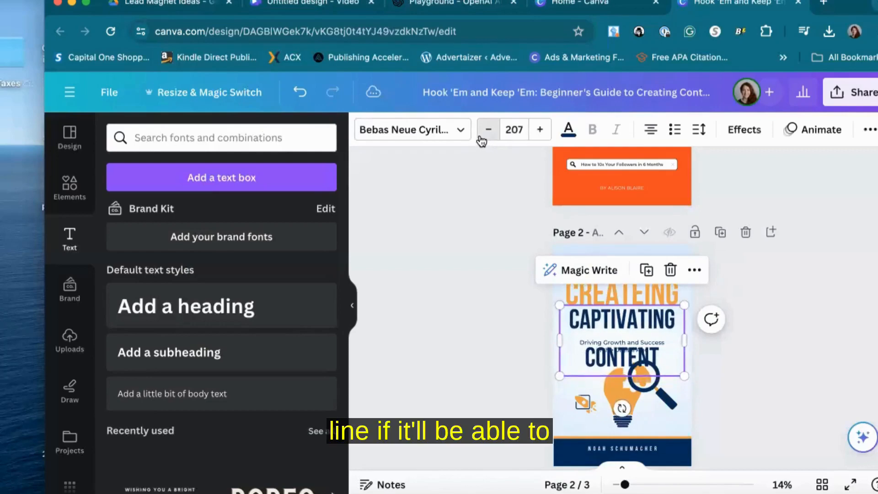
pyautogui.click(482, 139)
pyautogui.click(483, 139)
pyautogui.click(483, 139)
pyautogui.click(482, 139)
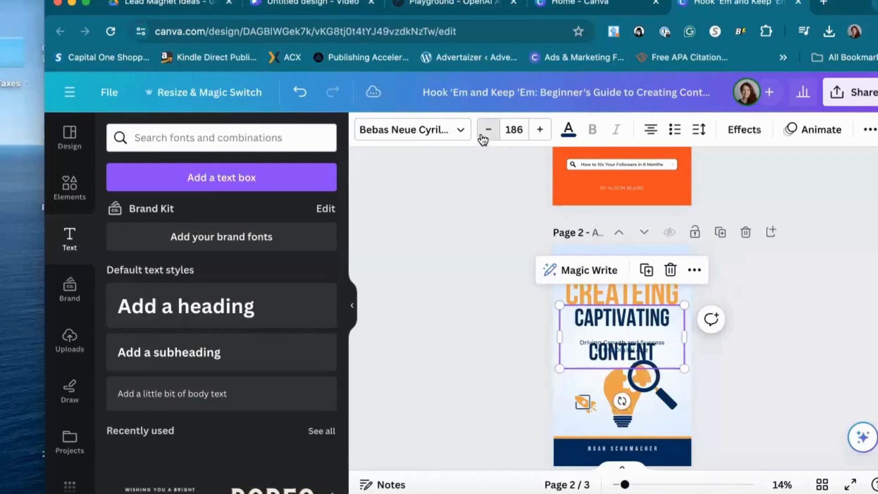
pyautogui.click(483, 138)
pyautogui.click(483, 138)
pyautogui.click(483, 139)
pyautogui.click(483, 138)
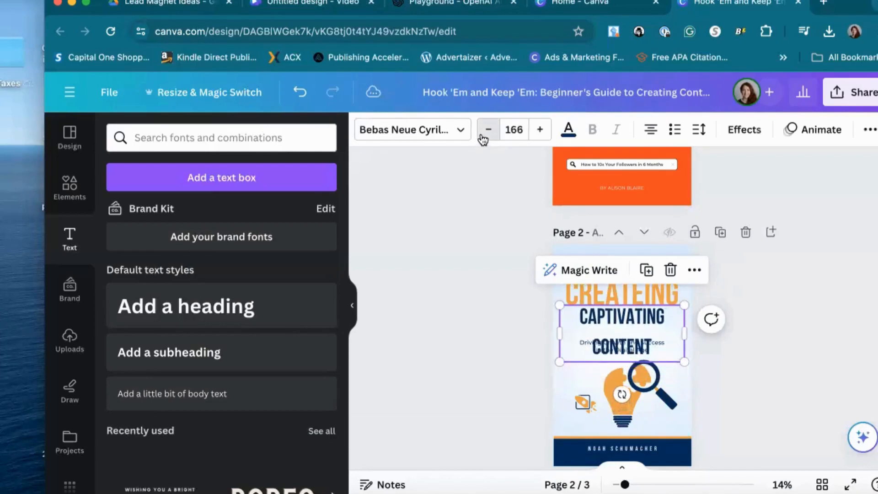
pyautogui.click(483, 139)
pyautogui.click(483, 139)
pyautogui.click(483, 139)
pyautogui.click(483, 139)
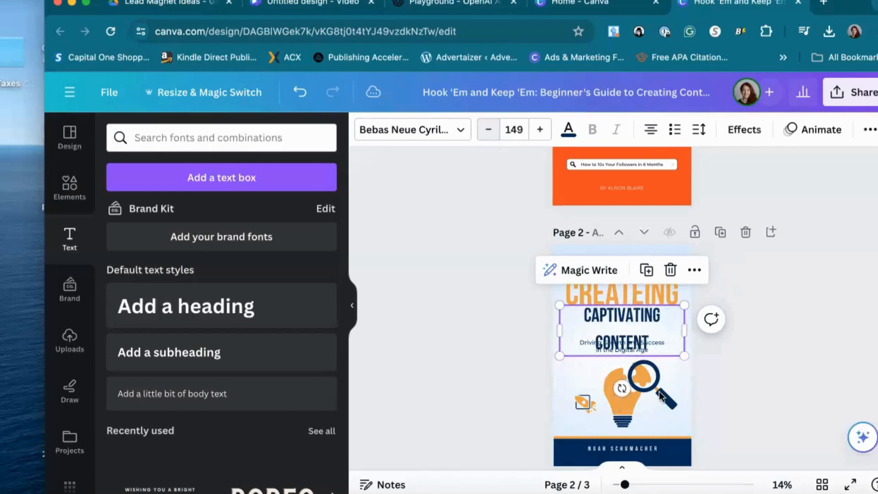
# Resize the "CAPTIVATING CONTENT" text box so the title fits on a single line
pyautogui.click(593, 338)
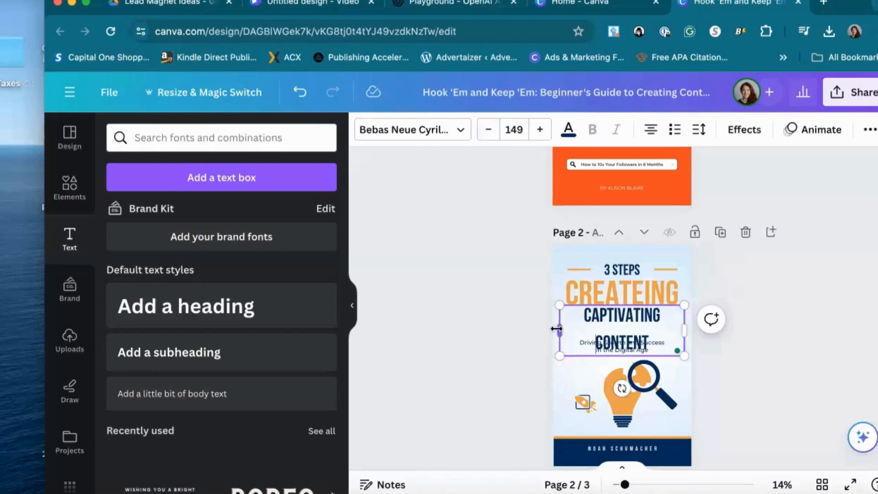
pyautogui.moveTo(557, 329); pyautogui.dragTo(555, 328)
pyautogui.moveTo(686, 328); pyautogui.dragTo(654, 327)
pyautogui.click(751, 286)
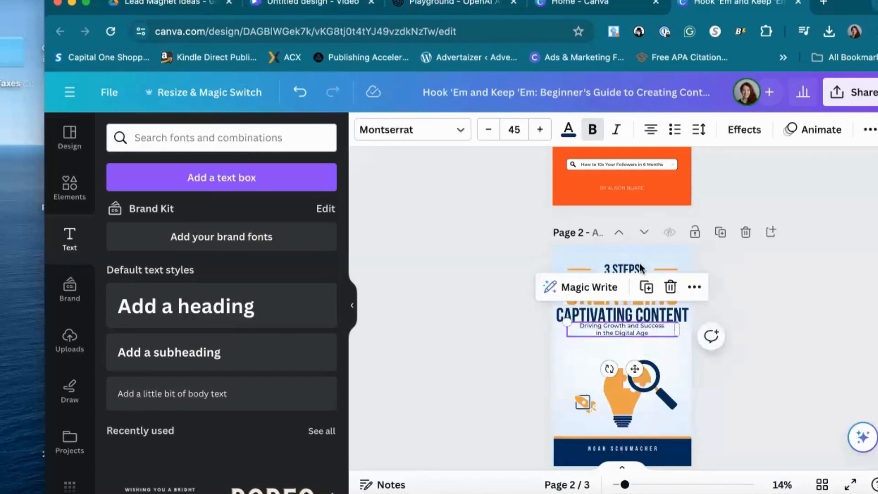
# Copy the "Hook 'Em and Keep 'Em" wording from the title text on page 3
pyautogui.click(654, 331)
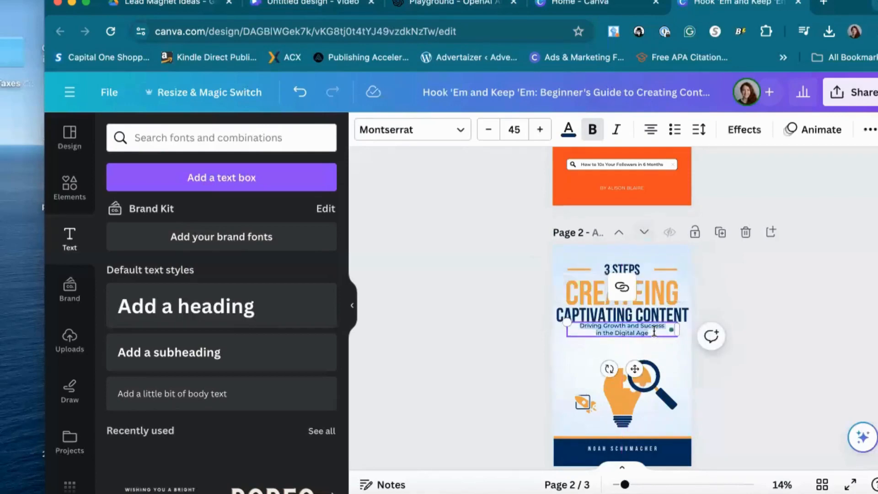
pyautogui.scroll(-5, 636, 362)
pyautogui.click(619, 388)
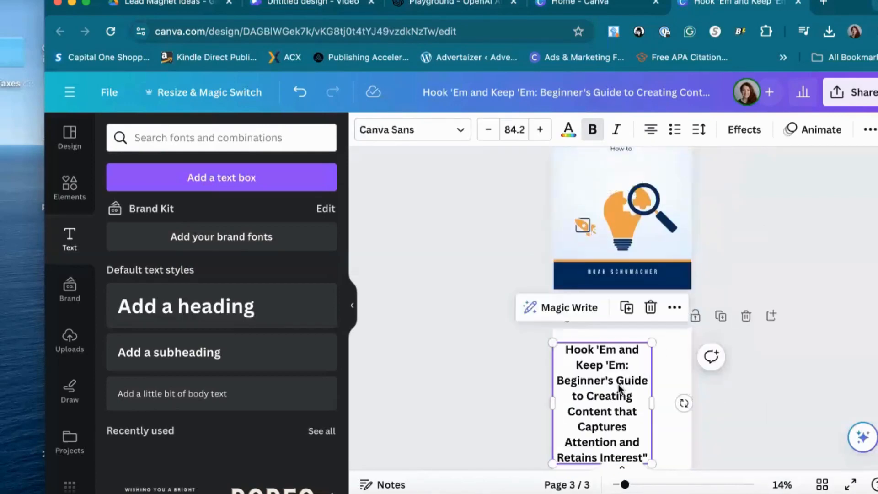
pyautogui.click(625, 375)
pyautogui.moveTo(605, 364); pyautogui.dragTo(564, 349)
pyautogui.press('super+c')
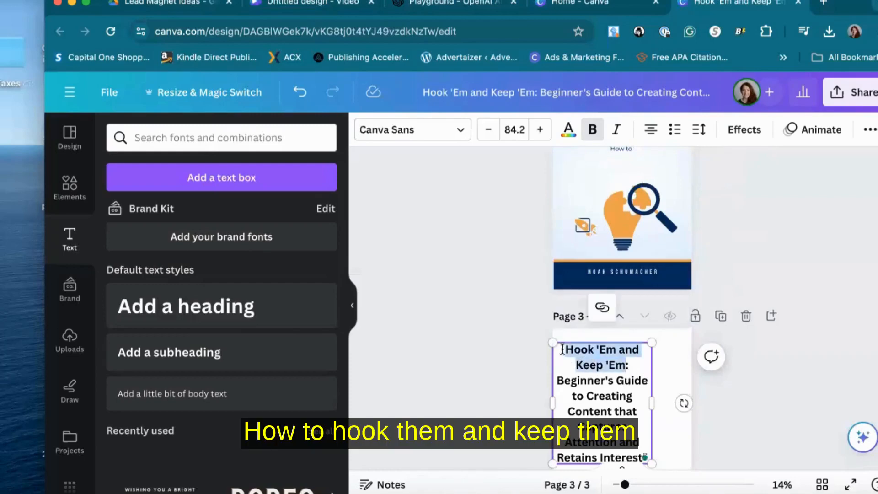
# Paste the copied words after "How to" in the page 2 subtitle, temporarily shifting the title box to reach it
pyautogui.scroll(3, 639, 236)
pyautogui.click(641, 247)
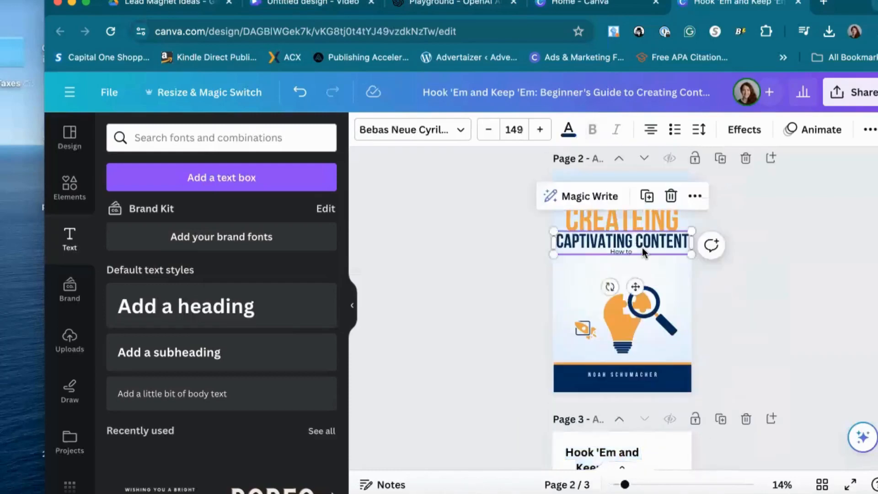
pyautogui.click(643, 249)
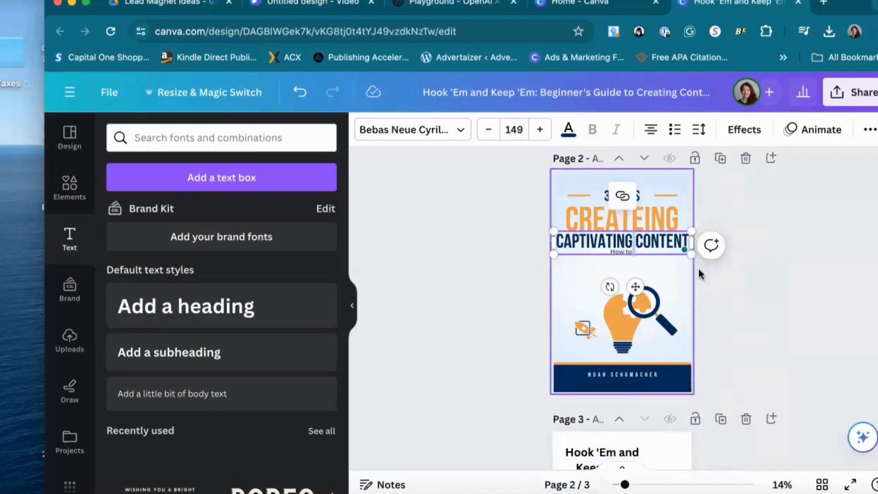
pyautogui.click(630, 268)
pyautogui.moveTo(627, 250); pyautogui.dragTo(626, 276)
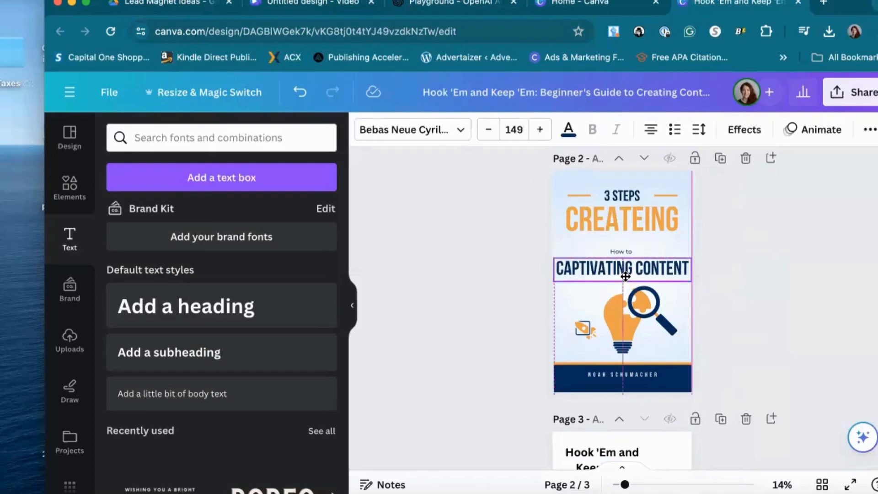
pyautogui.click(623, 250)
pyautogui.click(623, 249)
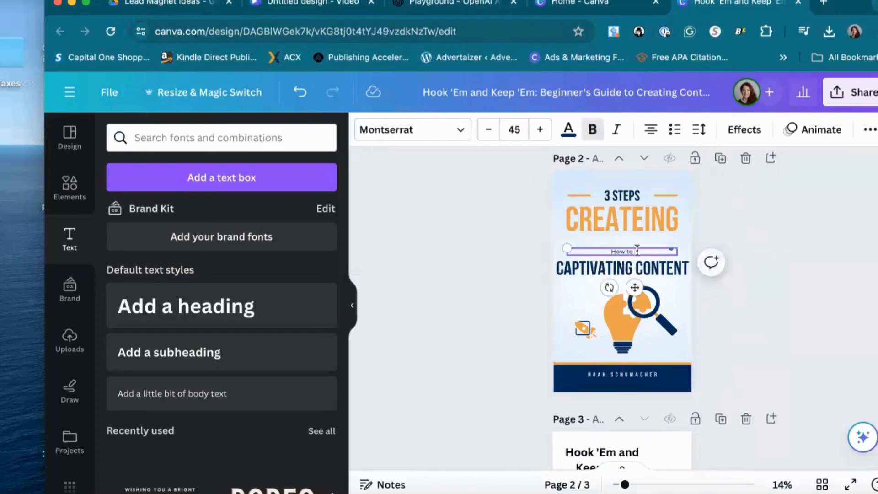
pyautogui.press('super+v')
pyautogui.moveTo(652, 258); pyautogui.dragTo(656, 233)
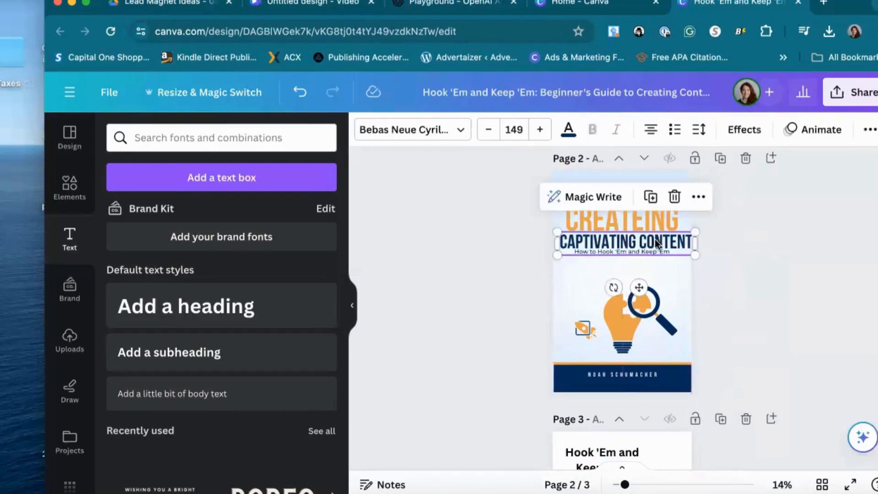
# Delete the lightbulb, magnifying glass and small icon illustrations from the page 2 cover
pyautogui.click(583, 267)
pyautogui.click(622, 318)
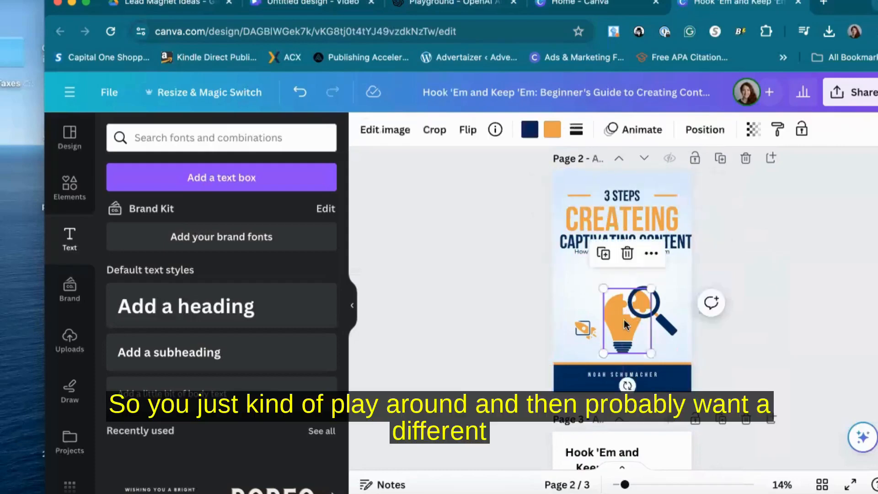
pyautogui.press('Delete')
pyautogui.click(653, 313)
pyautogui.press('Delete')
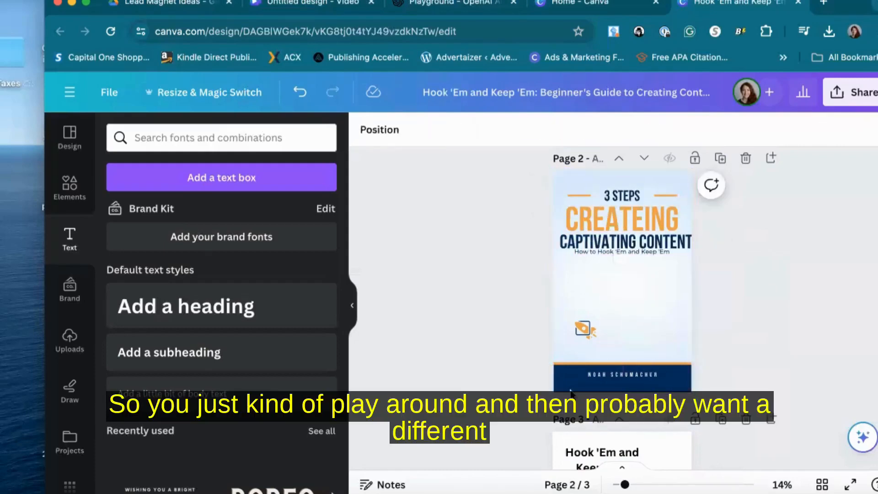
pyautogui.click(585, 330)
pyautogui.press('Delete')
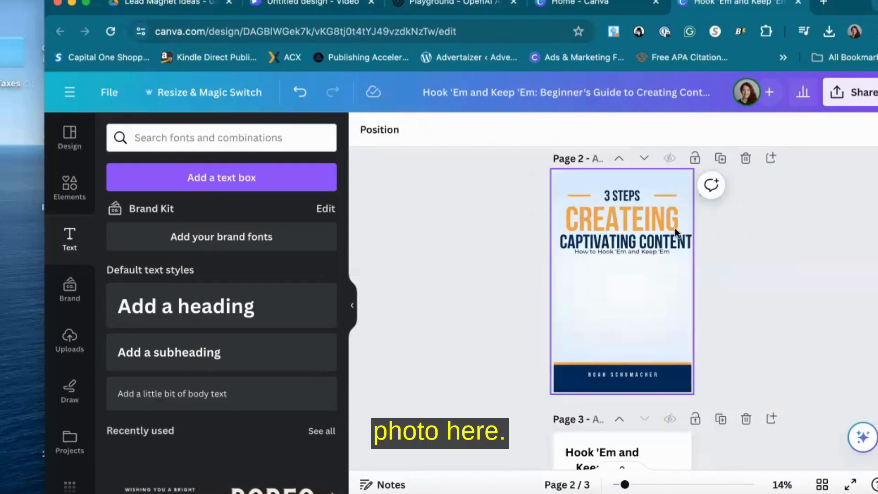
# Generate an image with Magic Media from the prompt "group of people starring at their phones, line drawing"
pyautogui.click(647, 253)
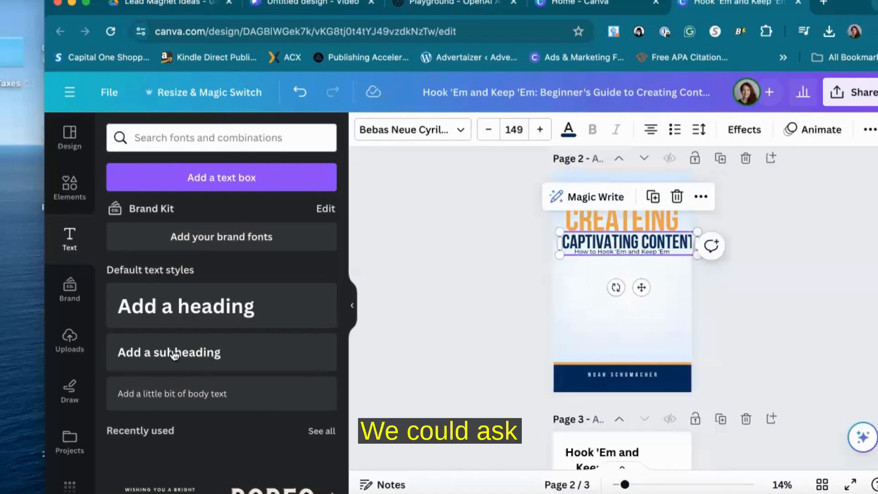
pyautogui.scroll(-5, 92, 366)
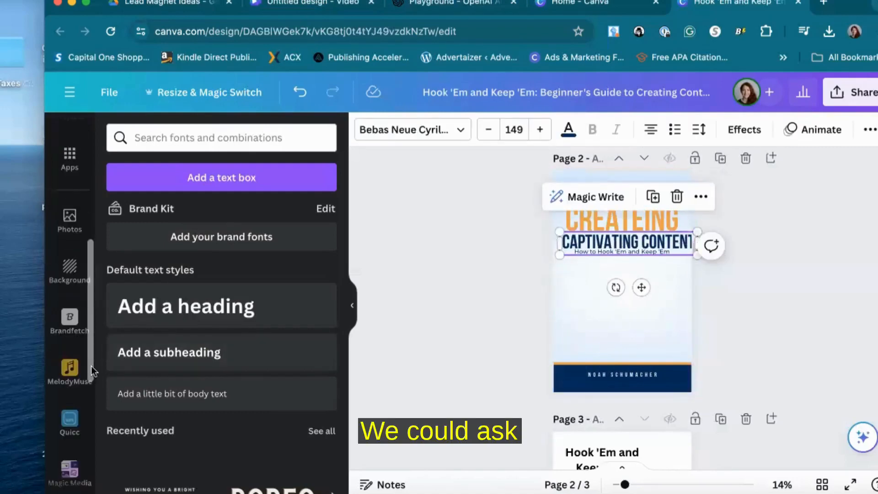
pyautogui.click(64, 472)
pyautogui.click(184, 237)
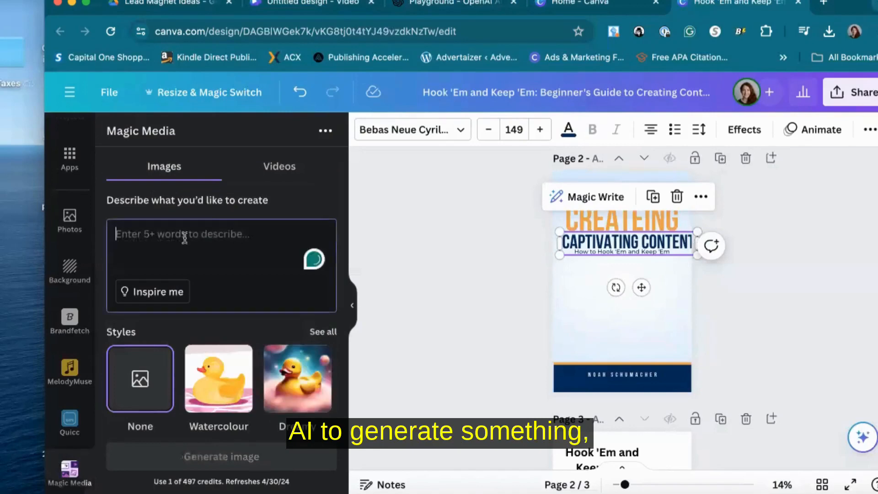
pyautogui.write('group of people star')
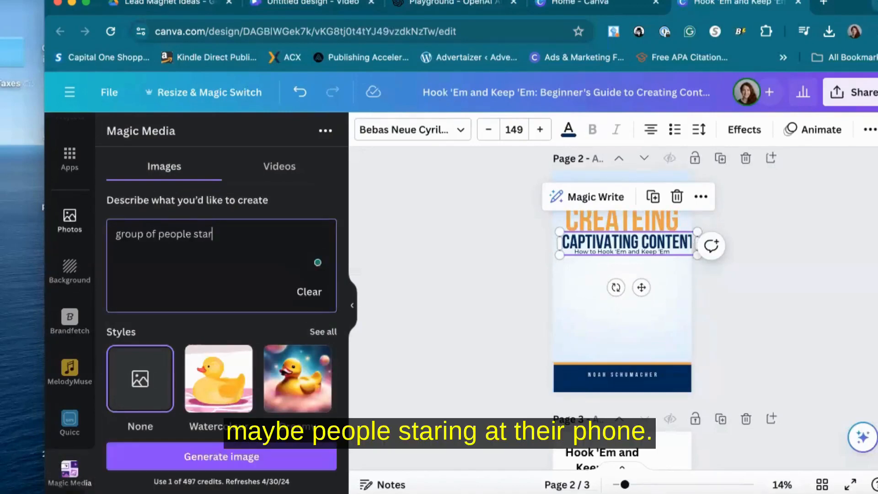
pyautogui.write('ring at their phones')
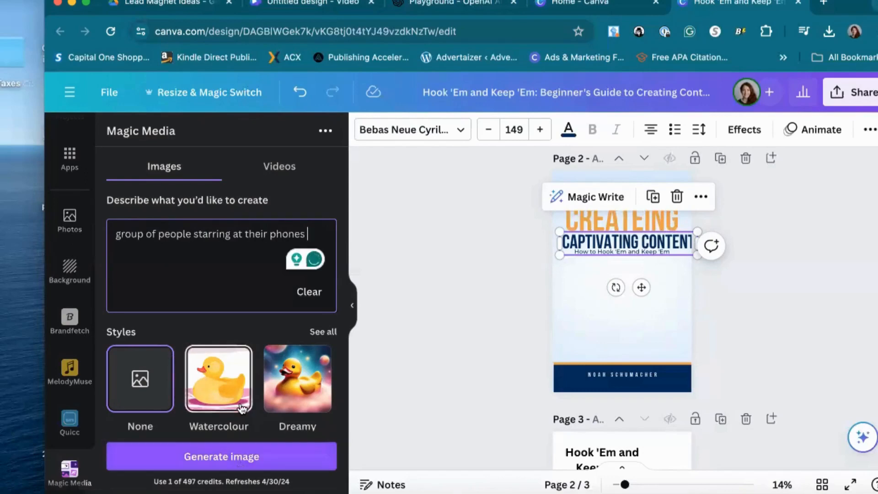
pyautogui.write(', line drawing')
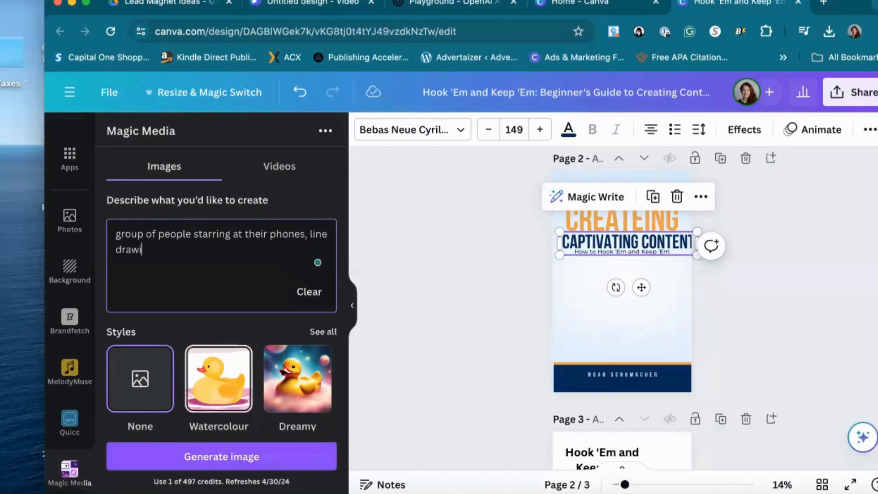
pyautogui.click(230, 459)
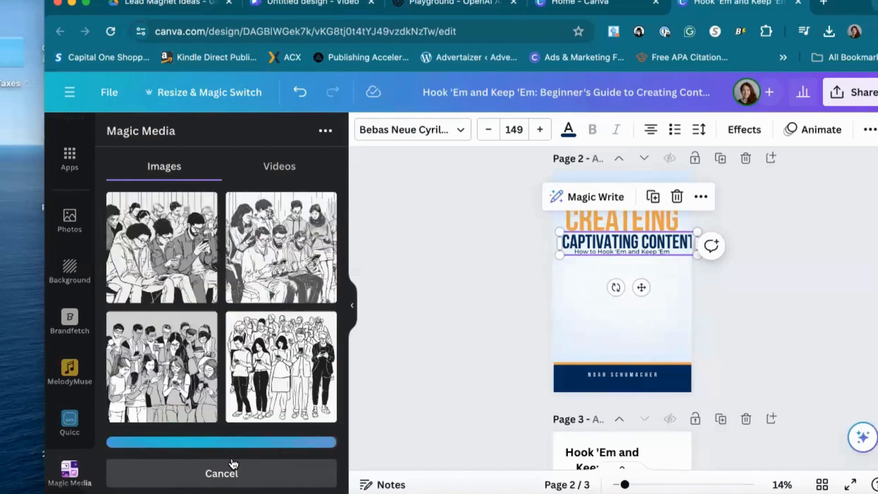
# Place the fourth generated line drawing on the cover below the subtitle and enlarge it
pyautogui.moveTo(287, 352); pyautogui.dragTo(633, 318)
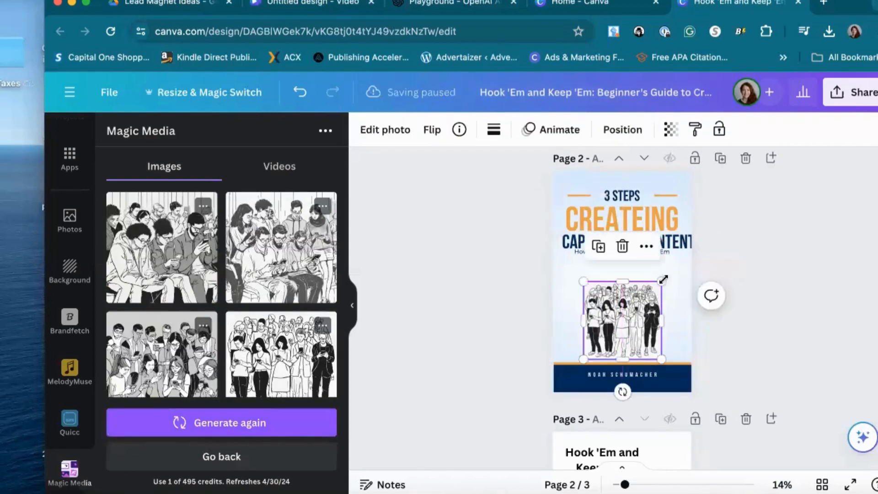
pyautogui.moveTo(661, 281); pyautogui.dragTo(677, 266)
pyautogui.moveTo(587, 271); pyautogui.dragTo(569, 261)
pyautogui.click(804, 228)
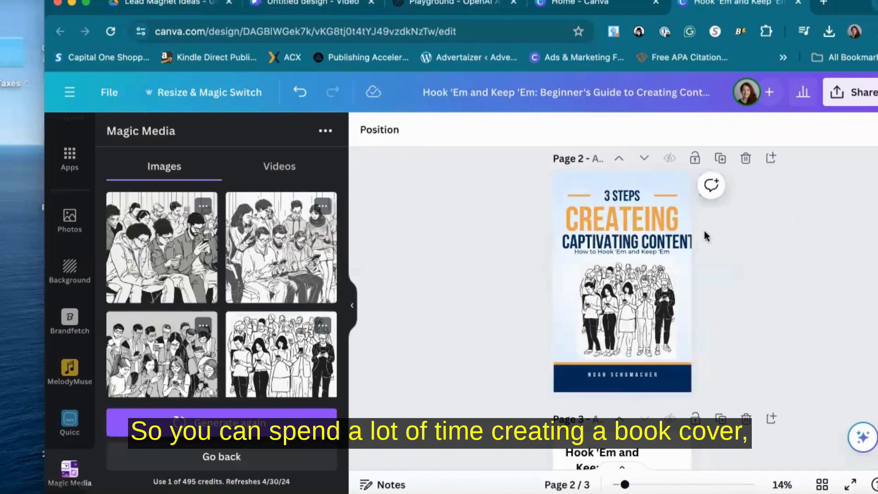
pyautogui.click(674, 237)
pyautogui.moveTo(674, 237); pyautogui.dragTo(674, 237)
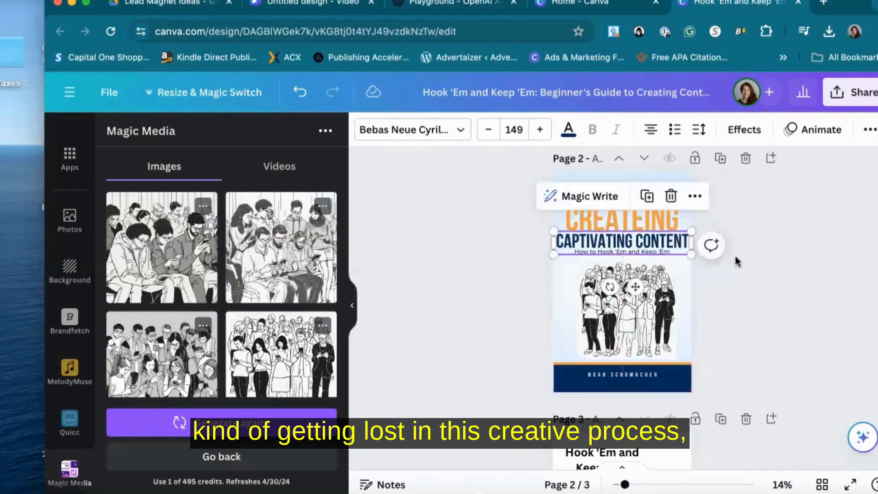
pyautogui.click(735, 255)
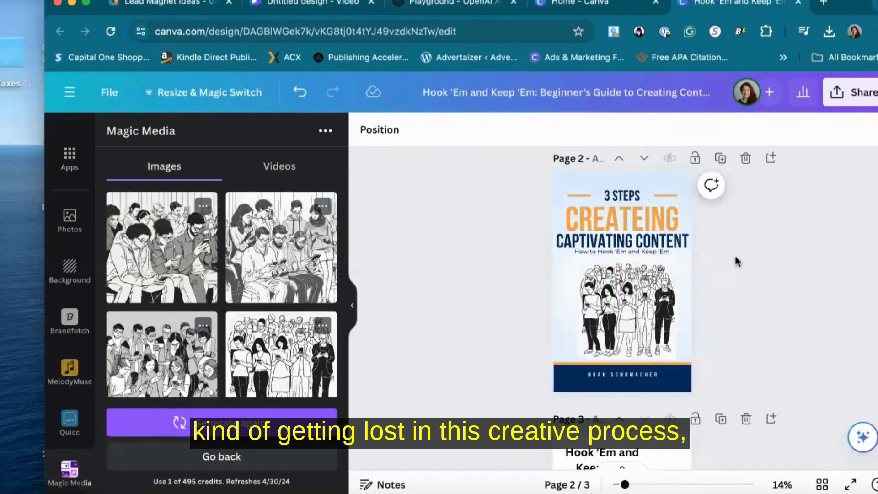
pyautogui.click(648, 289)
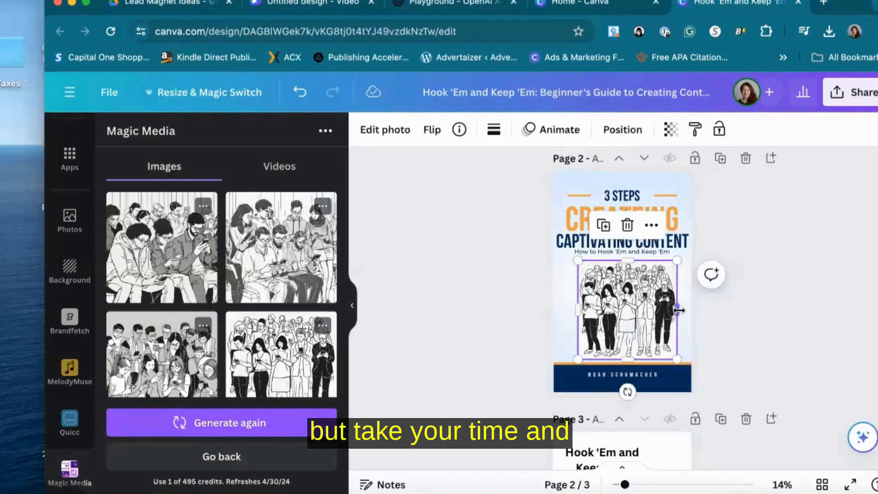
# Set the page 2 cover background to the light grey document colour #d3cfcd
pyautogui.click(573, 183)
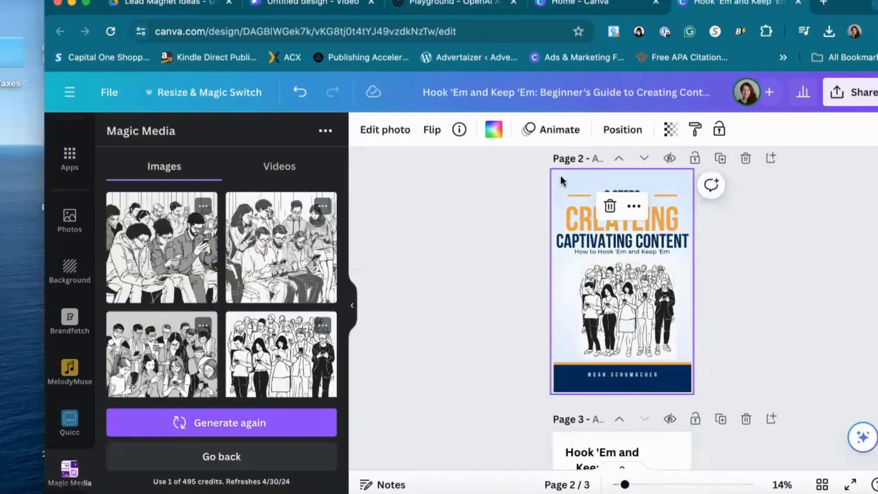
pyautogui.click(494, 130)
pyautogui.click(166, 253)
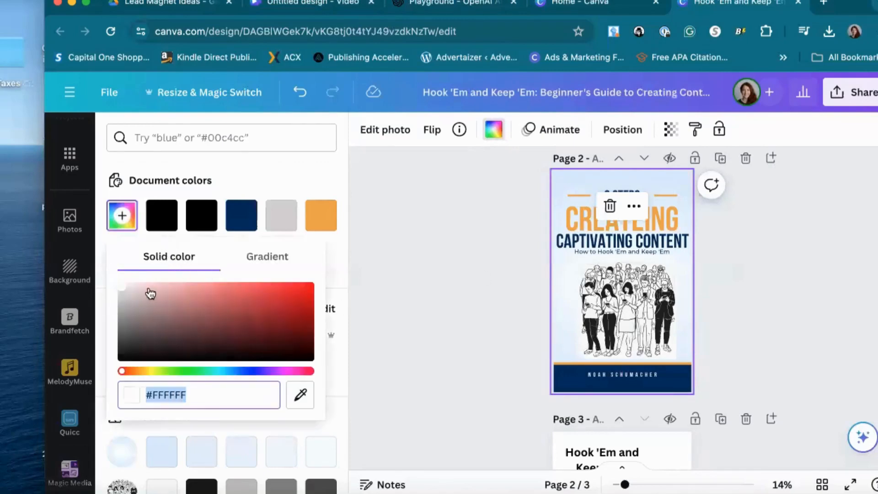
pyautogui.click(283, 220)
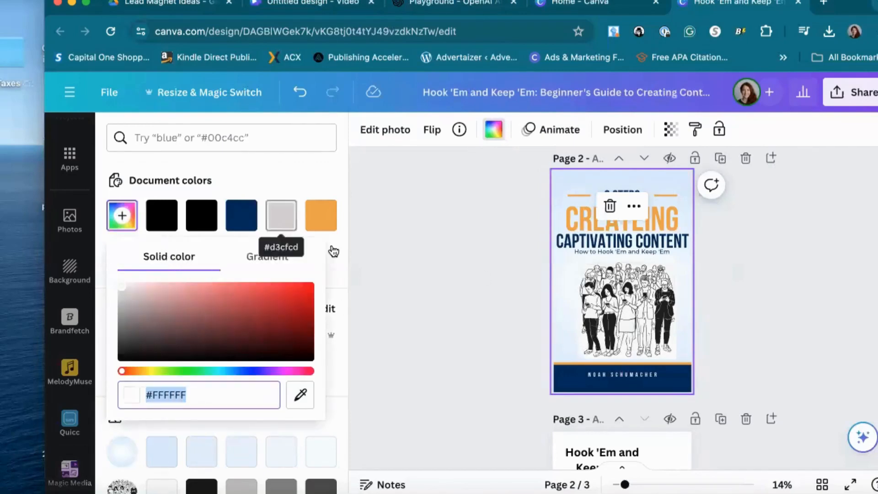
pyautogui.click(162, 255)
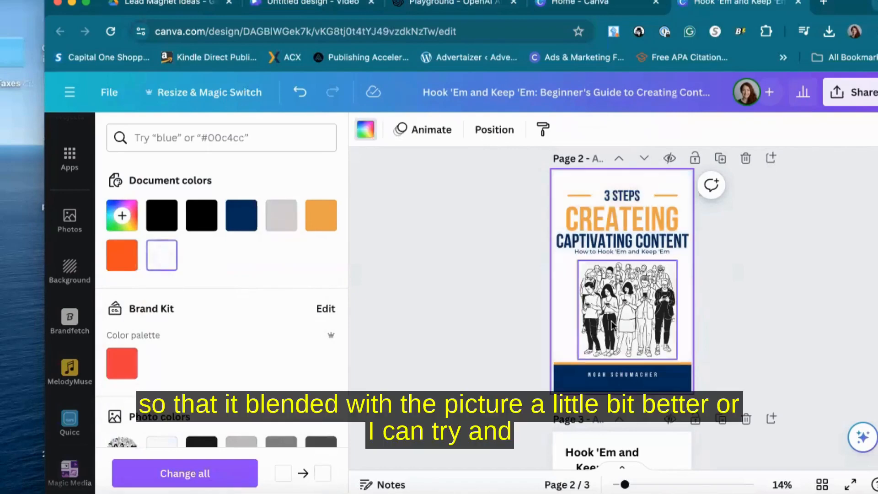
pyautogui.click(666, 304)
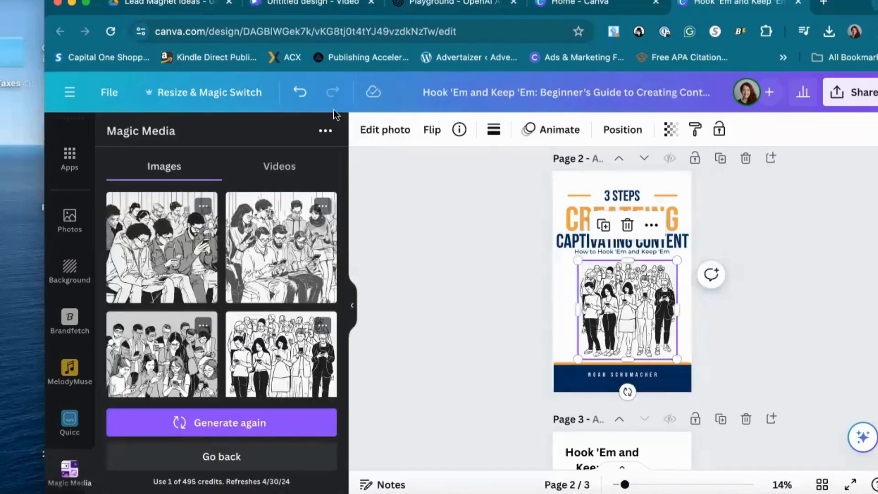
pyautogui.click(300, 92)
# Remove the background of the line drawing with Background Remover so it blends into the grey cover
pyautogui.click(381, 131)
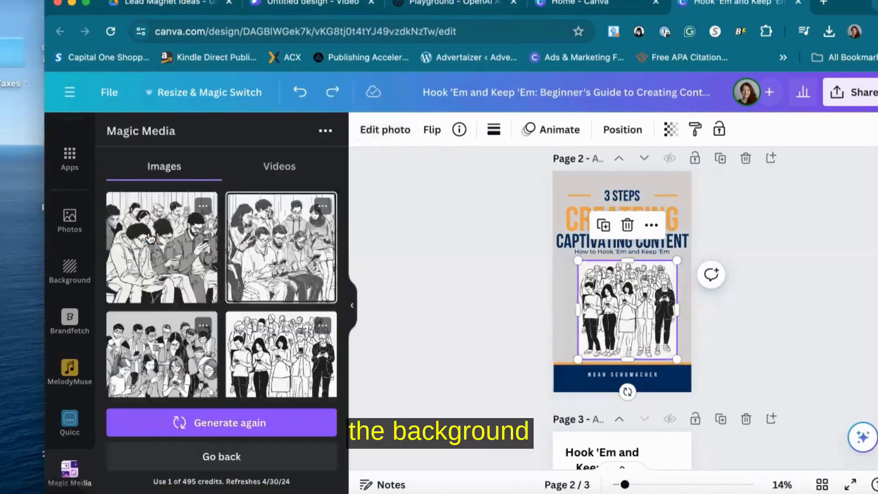
pyautogui.scroll(-2, 295, 340)
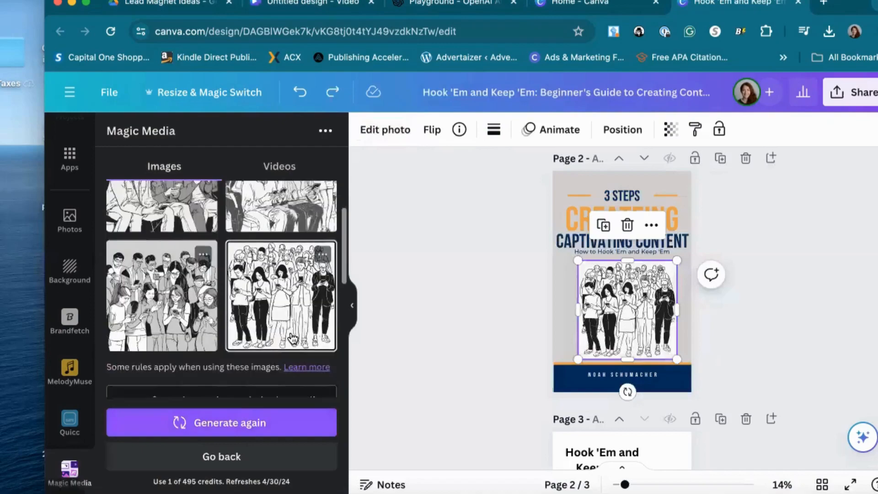
pyautogui.scroll(2, 295, 339)
pyautogui.click(371, 133)
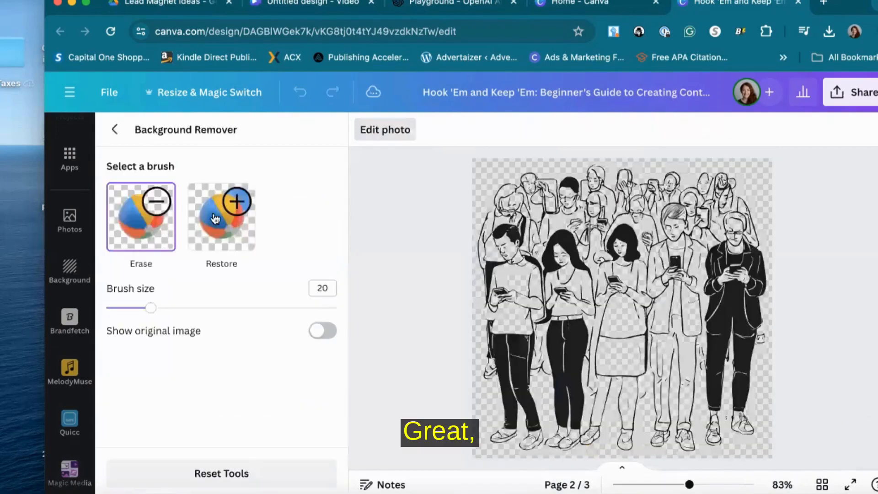
pyautogui.click(116, 130)
pyautogui.click(740, 318)
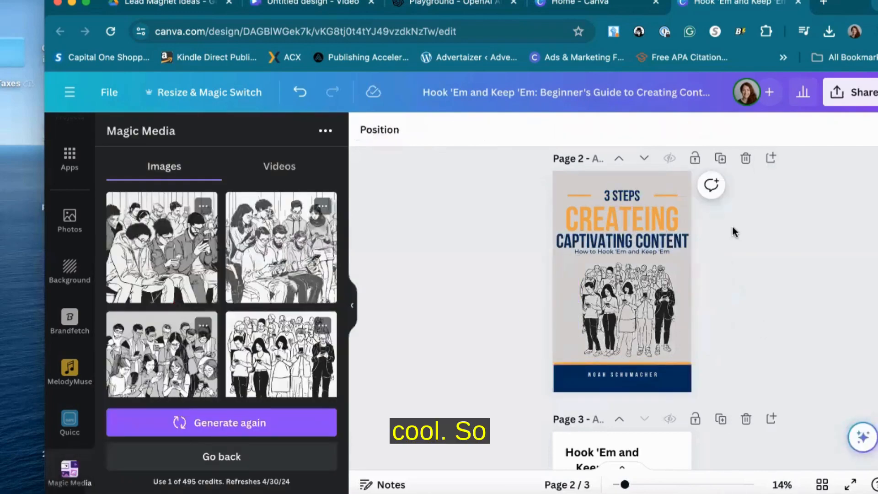
# Download only page 1 of the design as a PNG file
pyautogui.scroll(5, 730, 226)
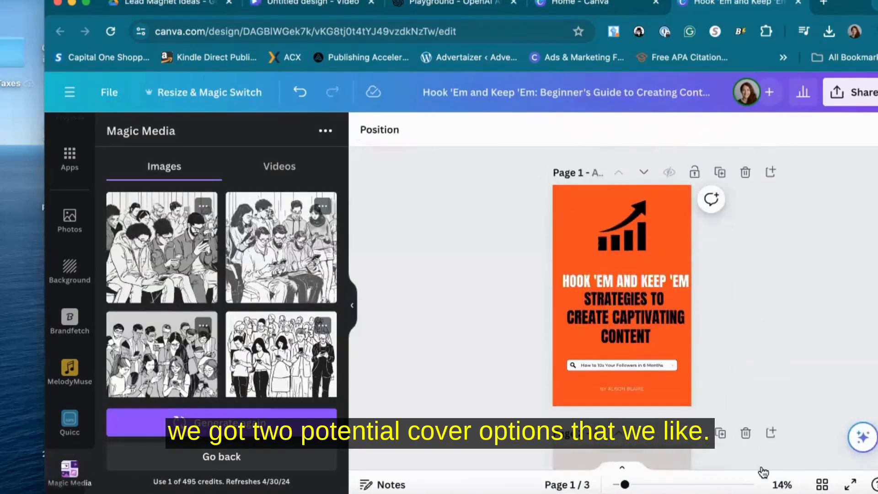
pyautogui.click(822, 484)
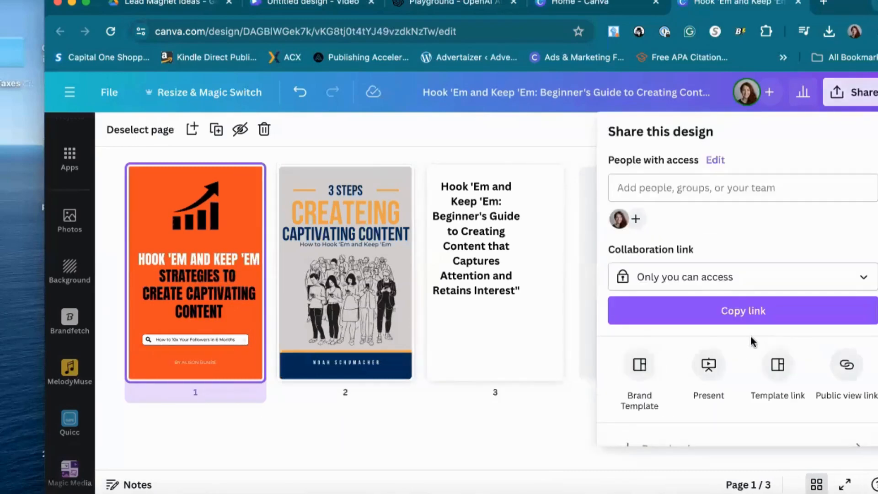
pyautogui.scroll(-3, 741, 329)
pyautogui.click(722, 330)
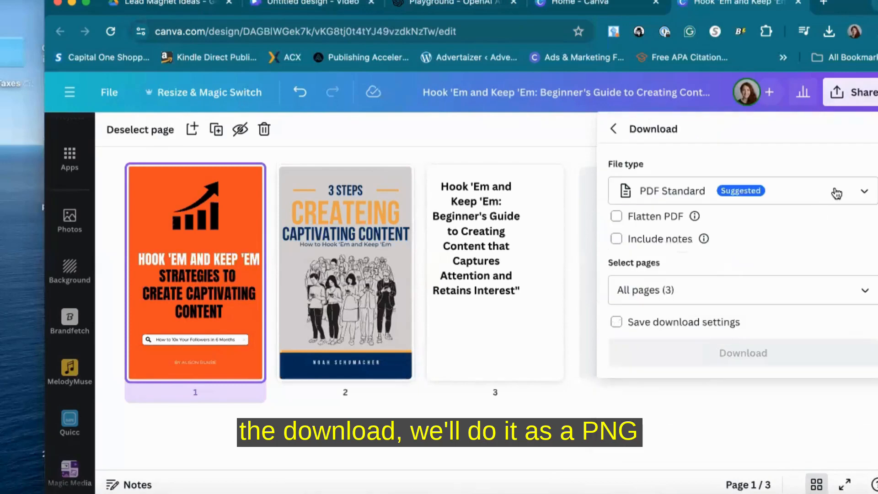
pyautogui.click(729, 197)
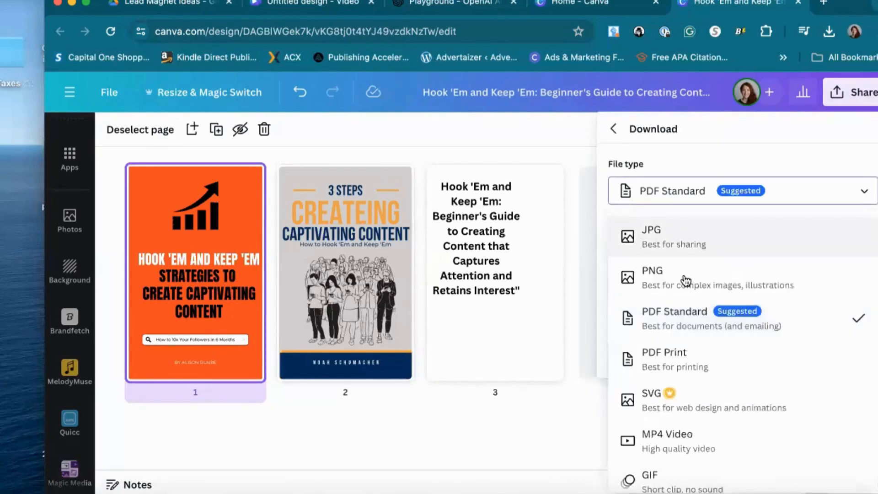
pyautogui.click(686, 280)
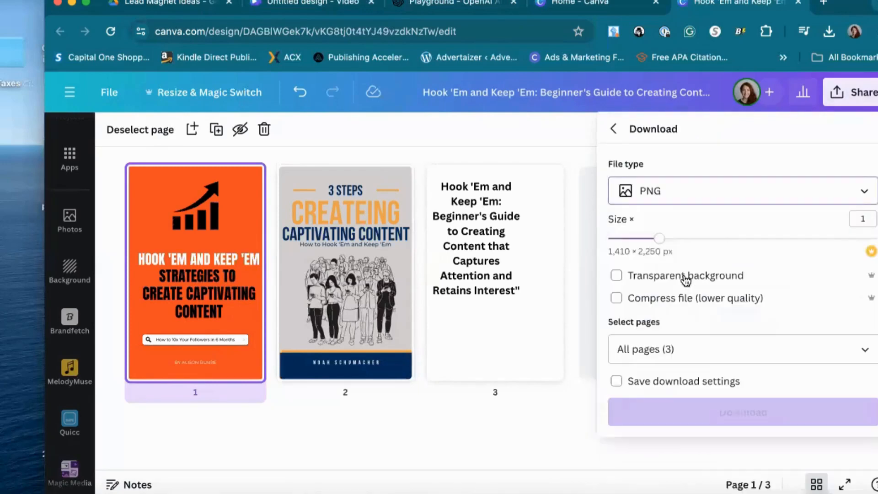
pyautogui.click(862, 360)
pyautogui.click(865, 190)
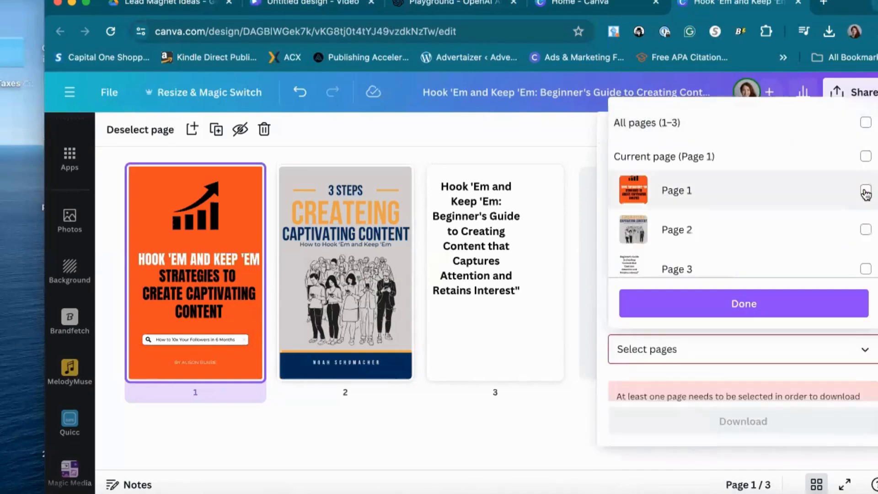
pyautogui.click(864, 190)
pyautogui.click(747, 305)
pyautogui.click(707, 413)
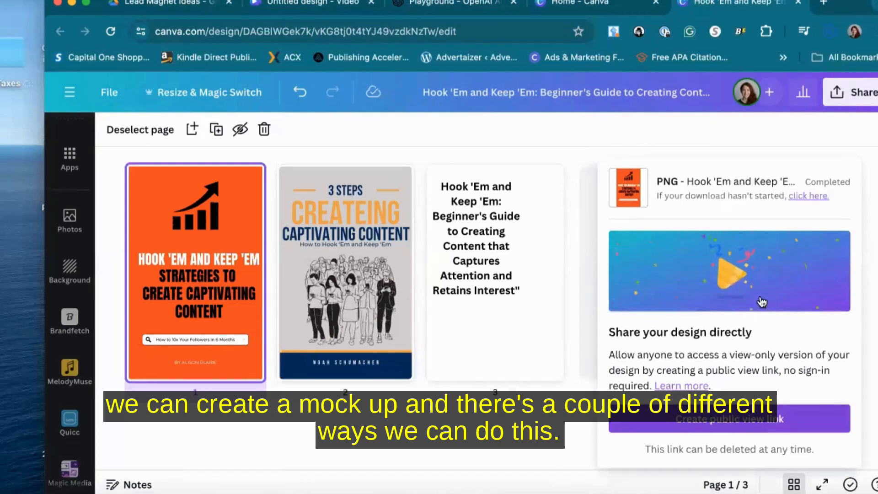
# Check the browser's downloads list for the exported PNG and return to the design tab
pyautogui.click(829, 31)
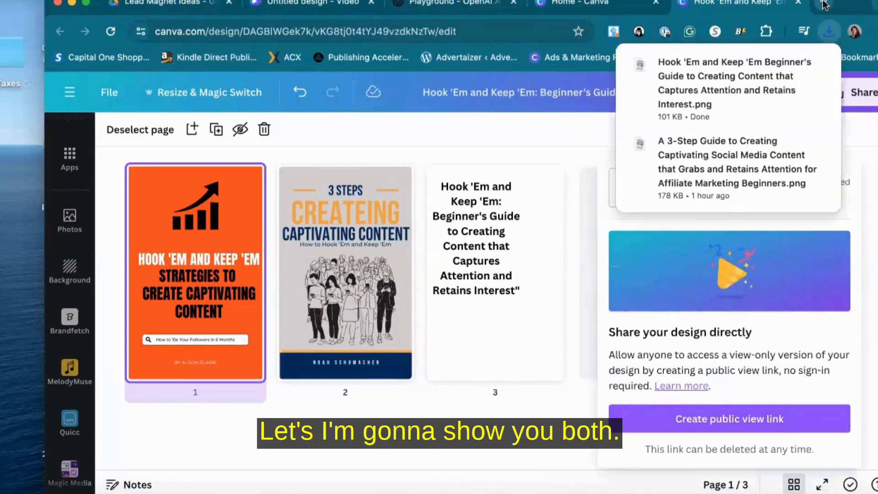
pyautogui.click(824, 5)
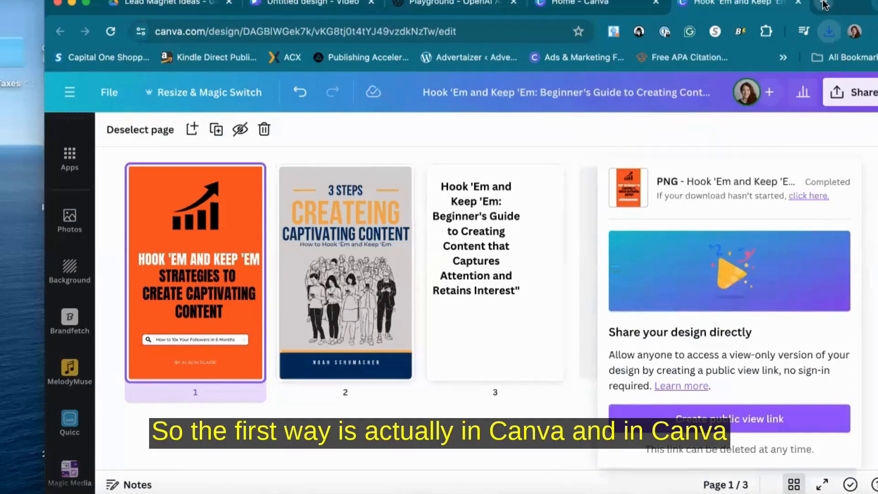
pyautogui.click(825, 4)
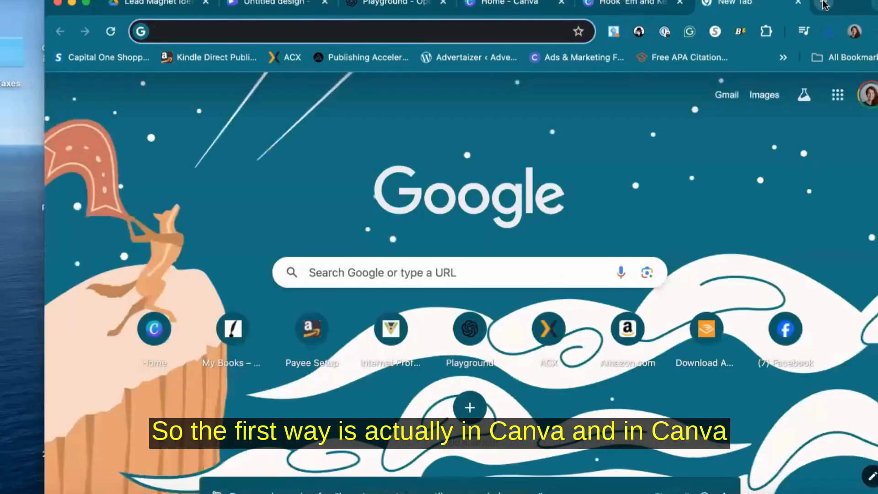
pyautogui.click(519, 6)
pyautogui.click(608, 5)
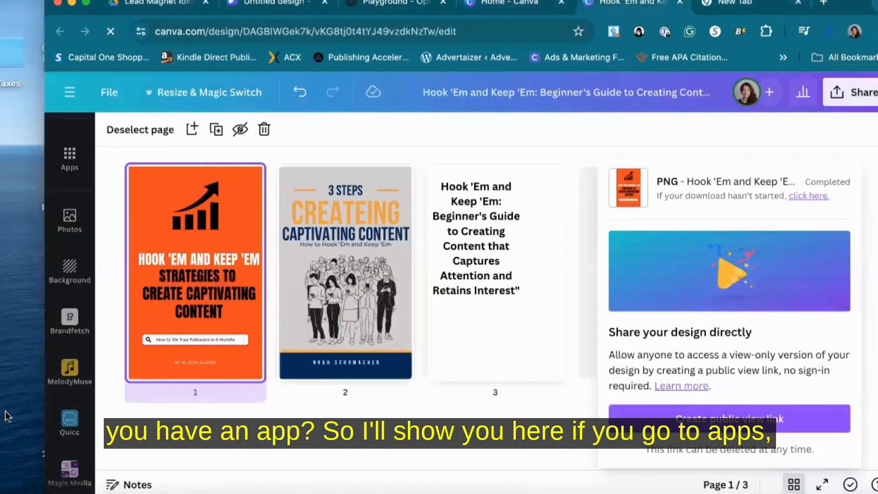
# Search the Canva apps for mockup and open the Mockups app
pyautogui.click(69, 160)
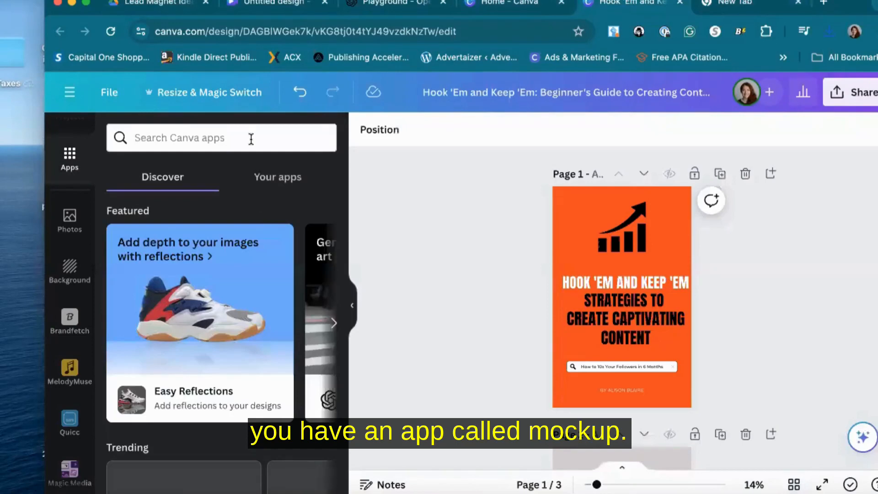
pyautogui.click(252, 139)
pyautogui.write('mockup')
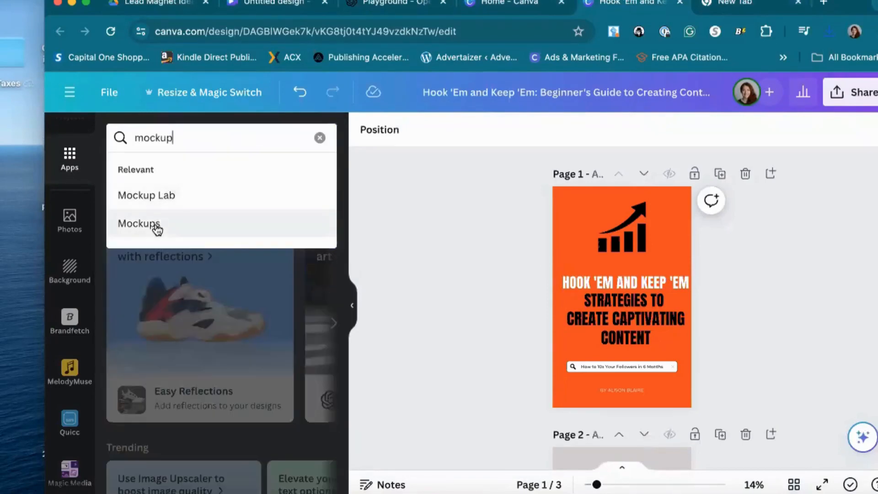
pyautogui.click(155, 224)
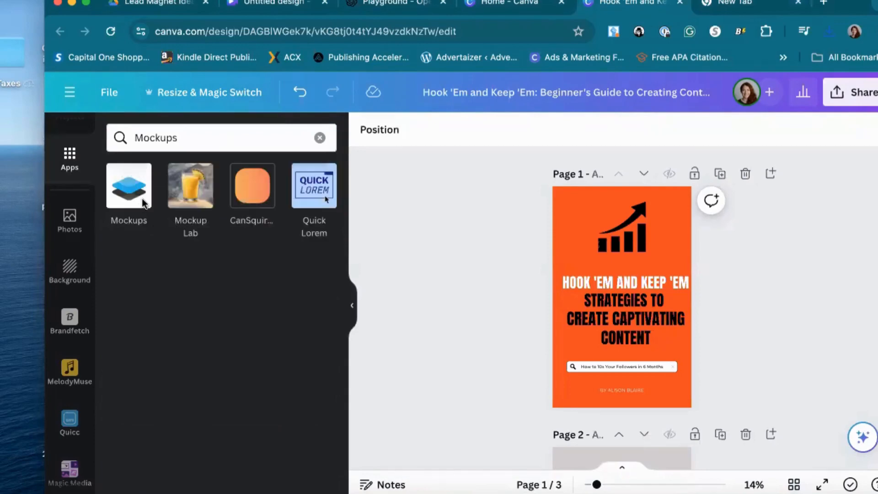
pyautogui.click(137, 196)
pyautogui.click(677, 366)
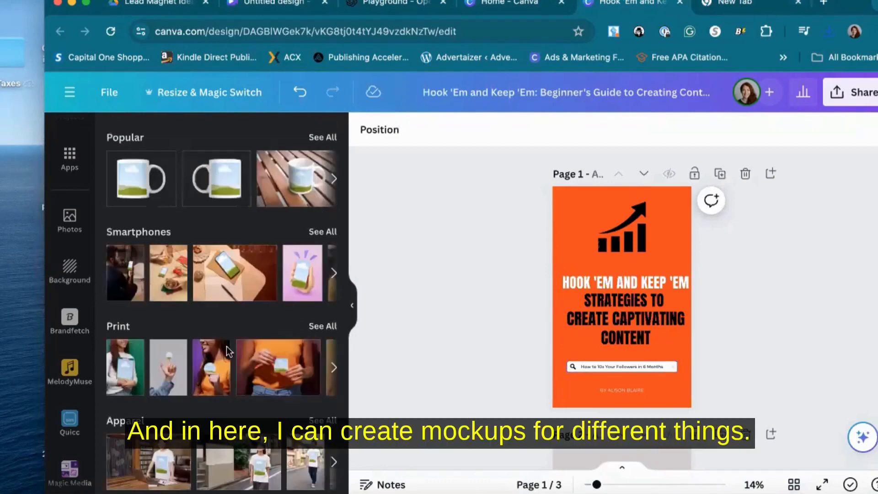
# Browse the mockup categories and all Print mockup templates for a suitable book scene
pyautogui.scroll(-10, 238, 345)
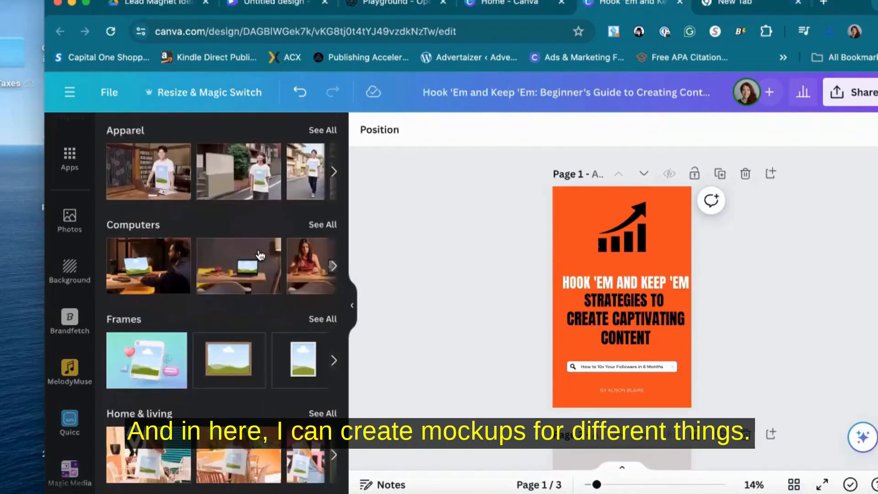
pyautogui.scroll(-6, 261, 255)
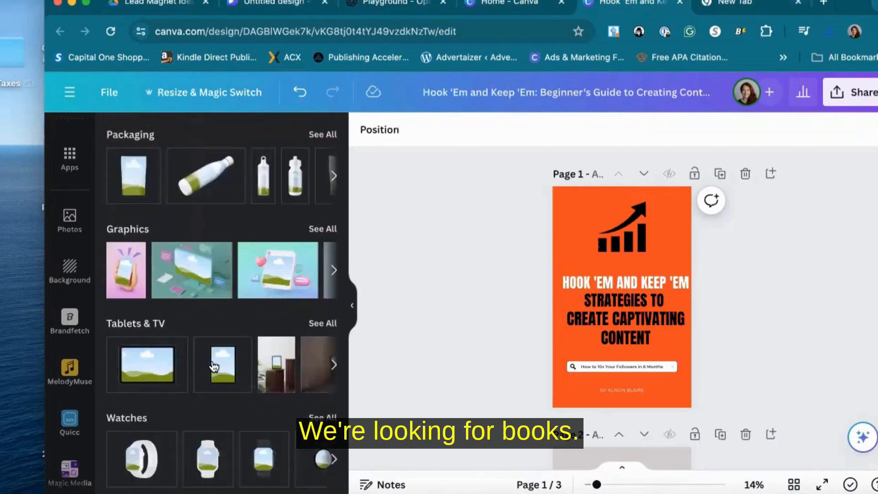
pyautogui.scroll(15, 214, 366)
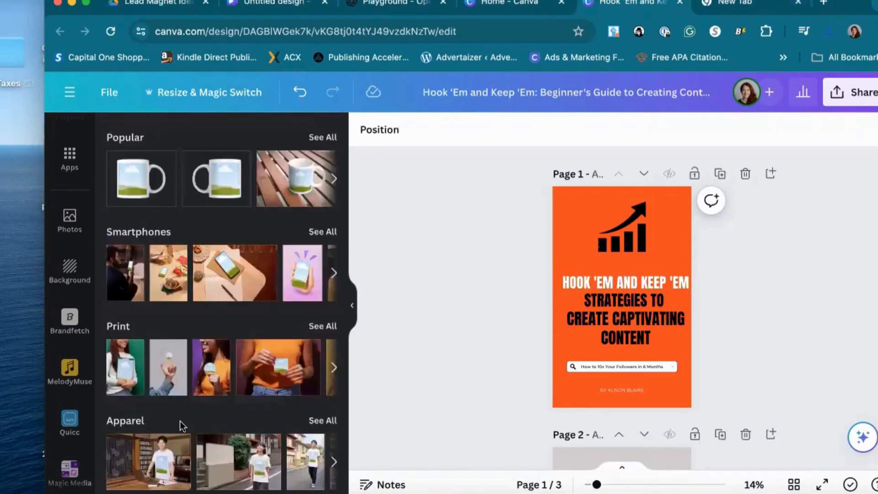
pyautogui.scroll(-2, 179, 421)
pyautogui.click(322, 256)
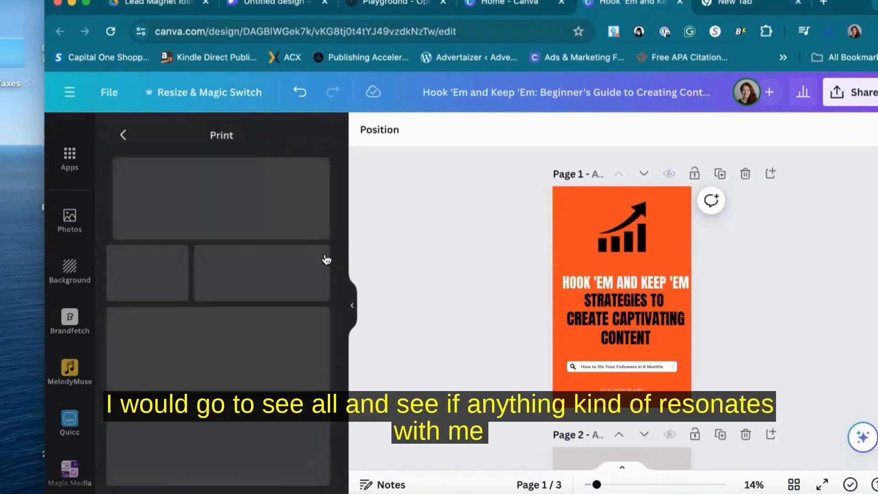
pyautogui.scroll(-10, 213, 324)
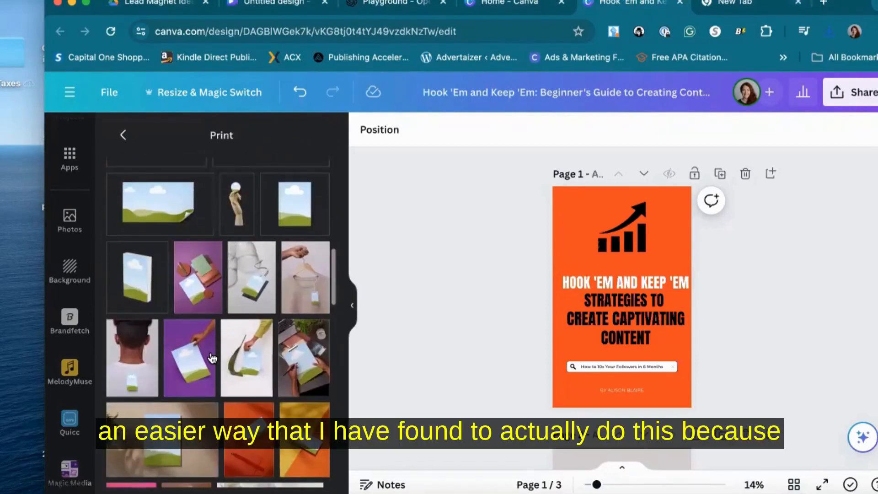
pyautogui.scroll(-6, 212, 358)
pyautogui.scroll(-10, 211, 321)
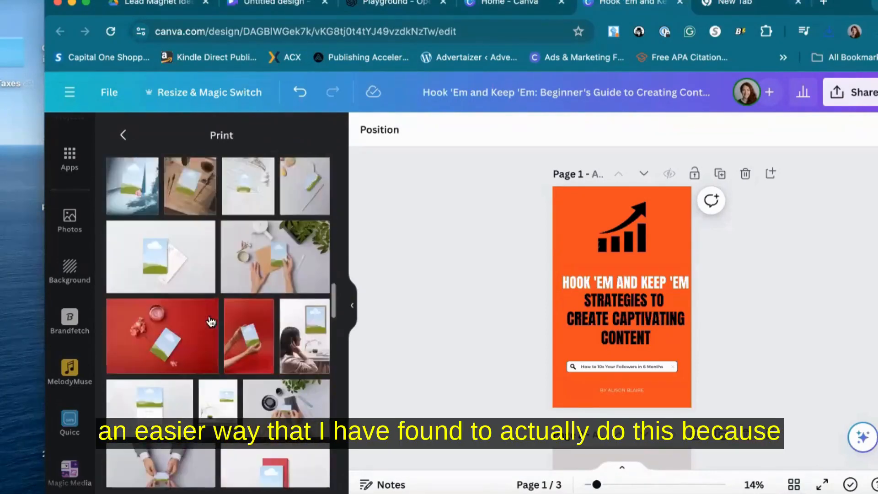
pyautogui.scroll(-10, 210, 322)
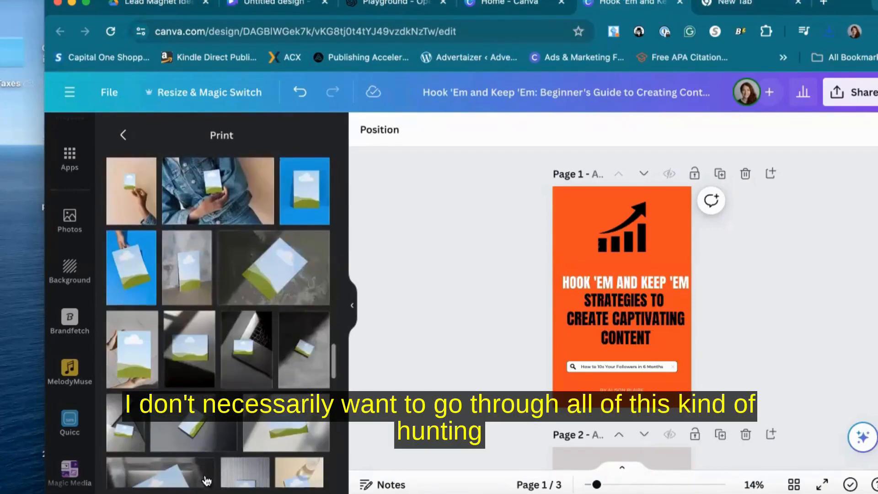
pyautogui.scroll(-10, 206, 458)
pyautogui.scroll(-6, 207, 478)
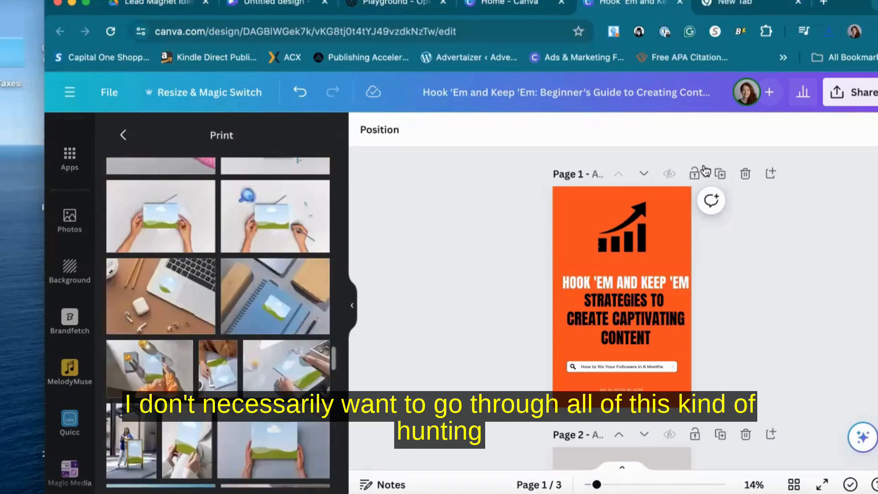
# Open a new tab and search Google for canva potrait book mockups
pyautogui.click(746, 3)
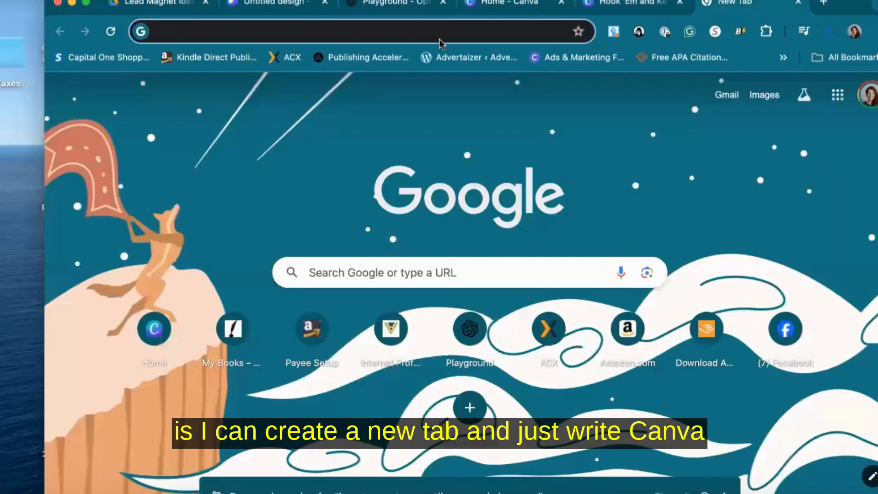
pyautogui.write('canva book ')
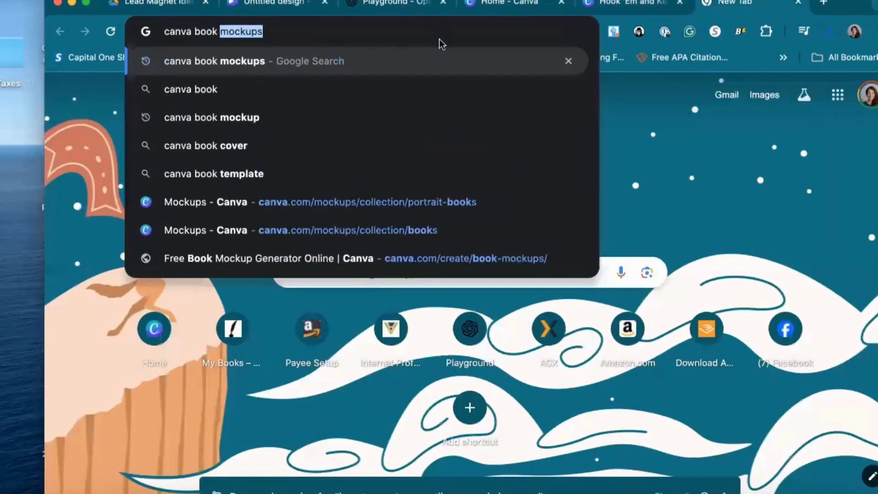
pyautogui.write('mockups')
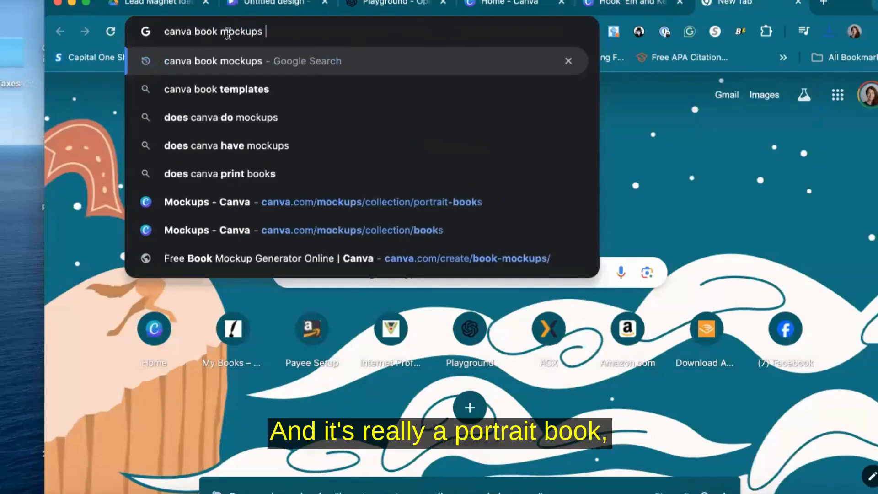
pyautogui.click(195, 31)
pyautogui.write('potrait')
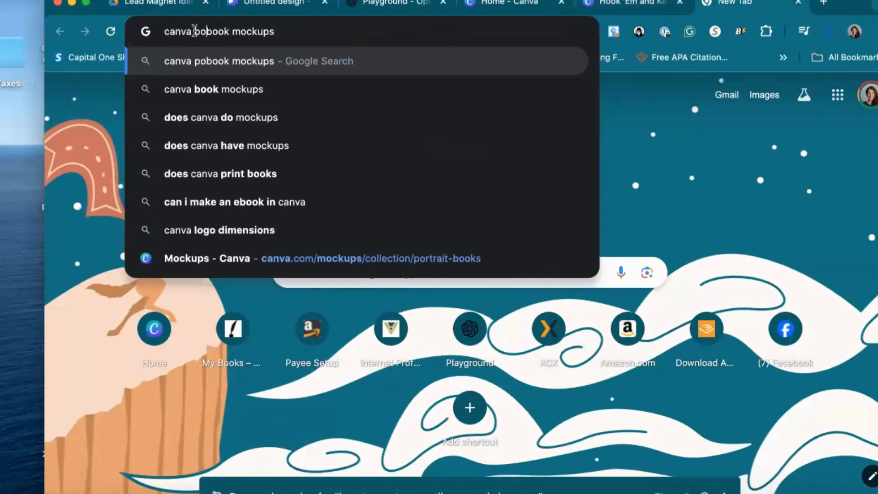
pyautogui.press('Return')
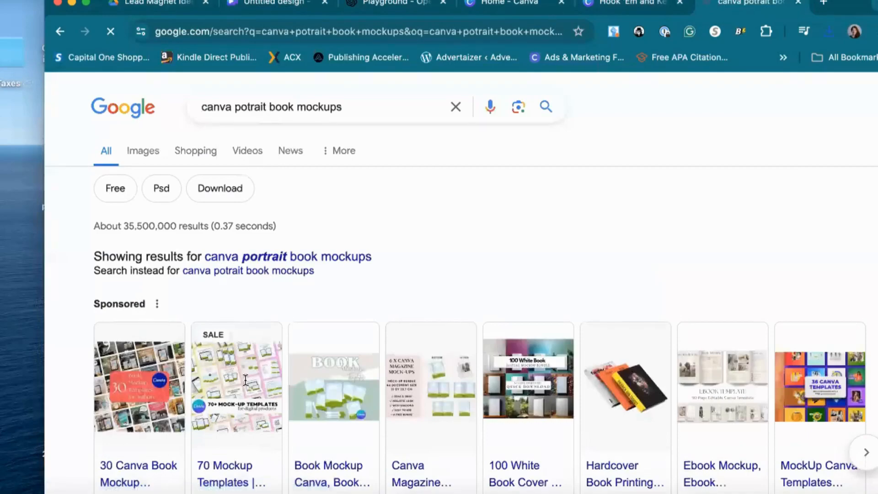
# Open Canva's free book mockup generator result and go to its book mockups collection
pyautogui.scroll(-5, 246, 386)
pyautogui.click(196, 346)
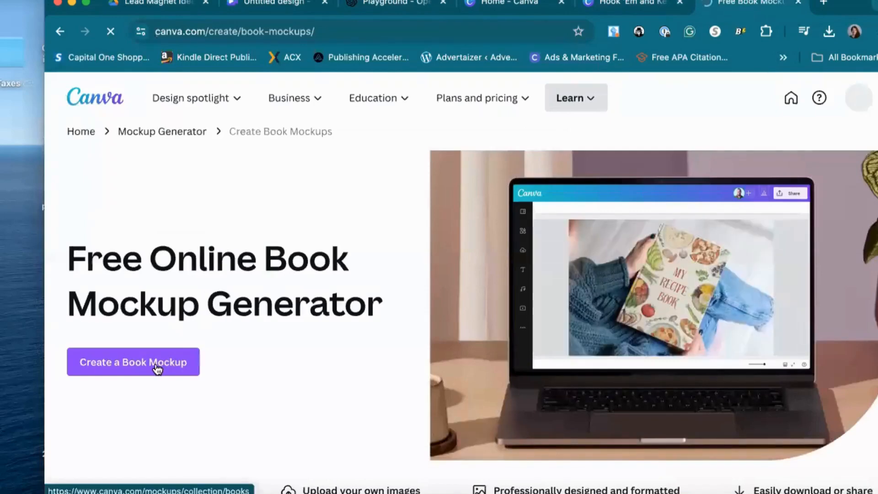
pyautogui.click(155, 365)
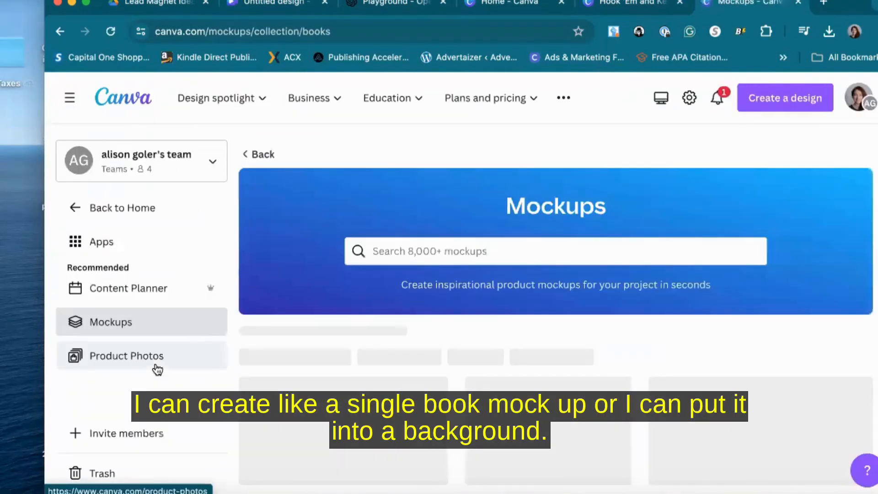
# Browse the Books mockups collection for a portrait-oriented book scene
pyautogui.scroll(-4, 427, 378)
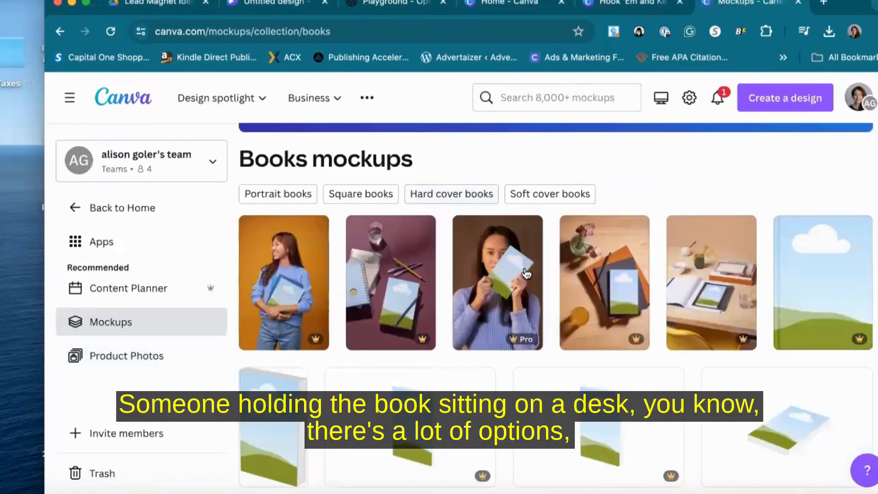
pyautogui.scroll(-1, 549, 292)
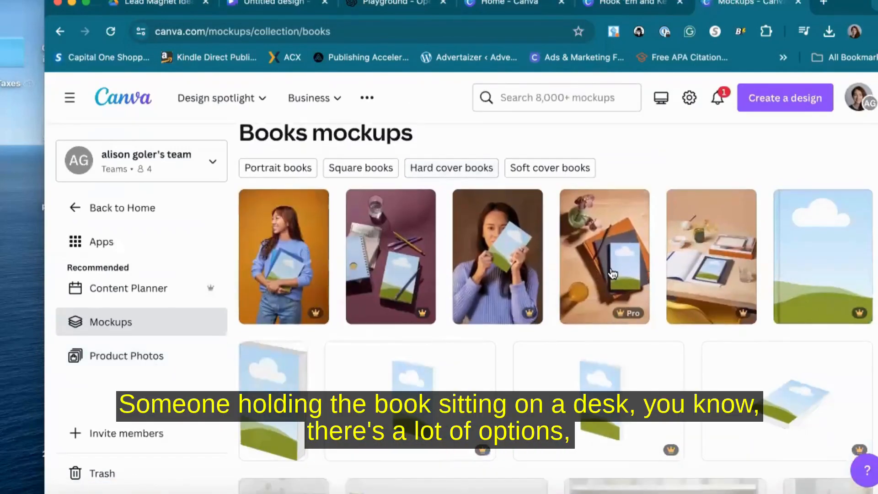
pyautogui.scroll(-5, 613, 274)
pyautogui.scroll(-10, 612, 273)
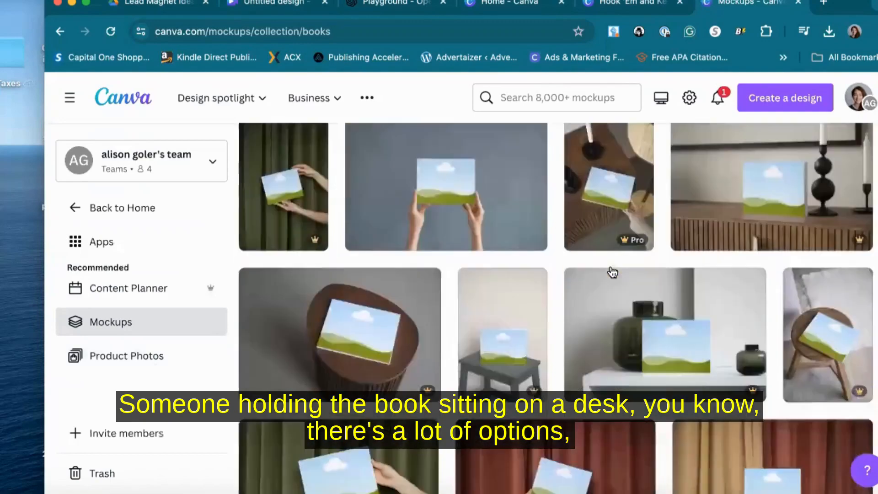
pyautogui.scroll(-10, 613, 273)
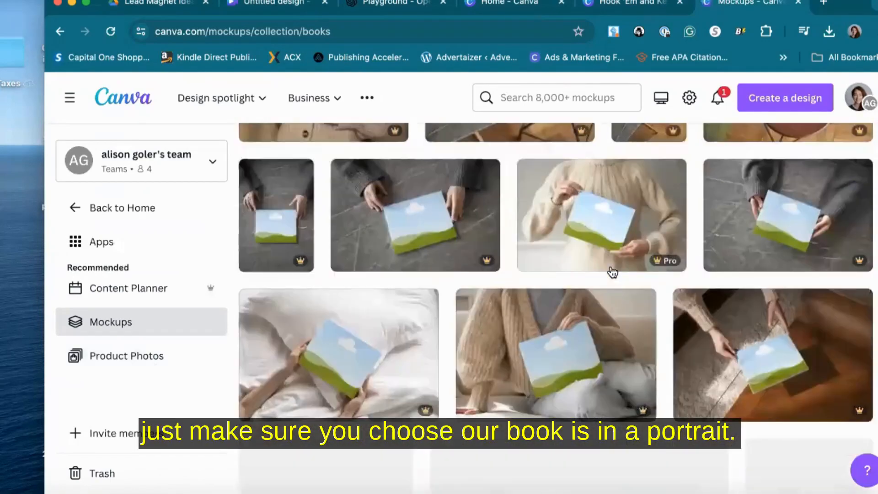
pyautogui.scroll(-5, 613, 273)
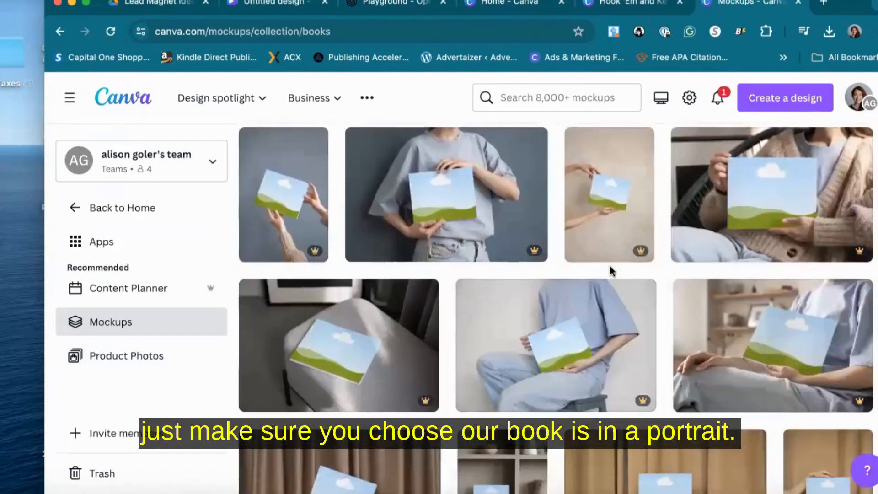
pyautogui.scroll(-10, 613, 273)
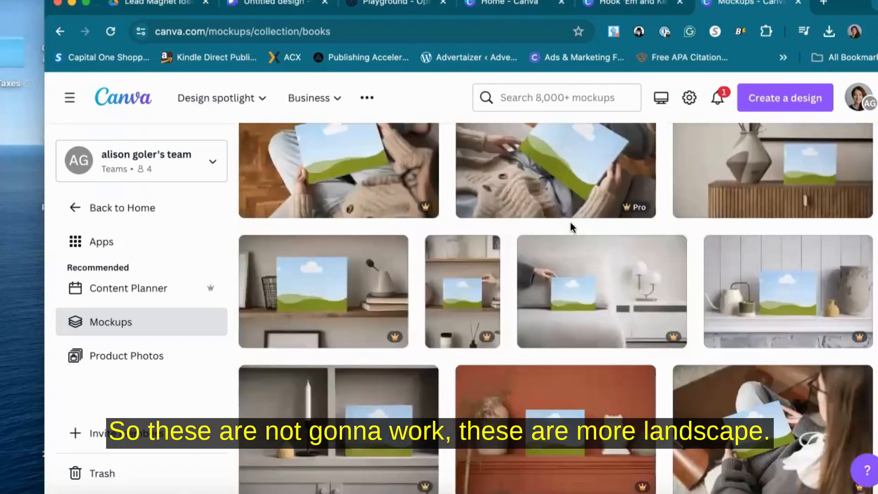
pyautogui.scroll(-15, 573, 327)
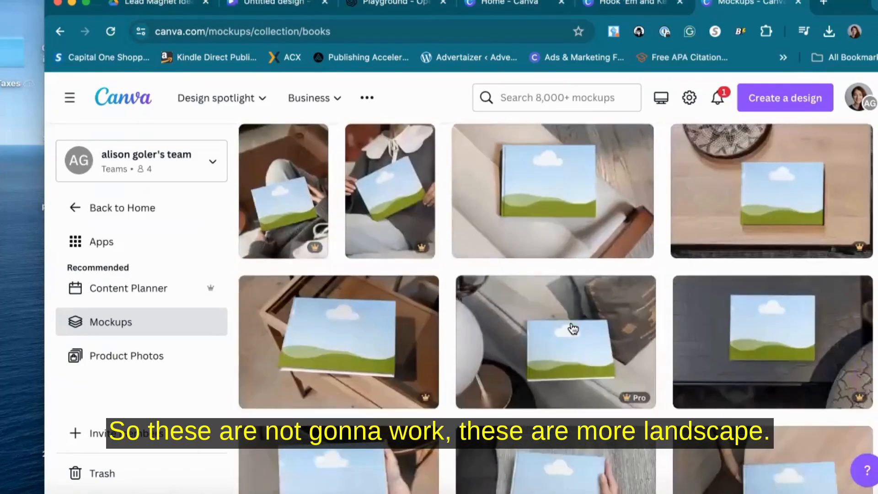
pyautogui.scroll(-10, 574, 328)
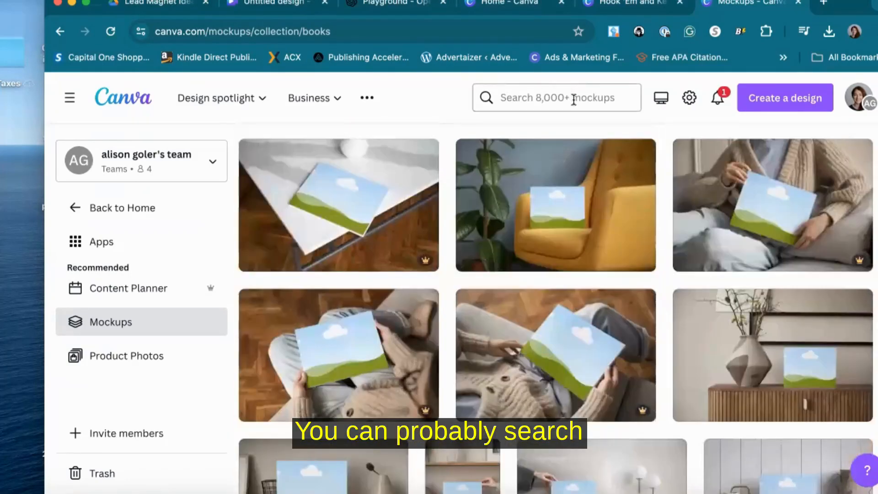
# Search the mockups for Portrait books
pyautogui.click(574, 100)
pyautogui.write('potrait books')
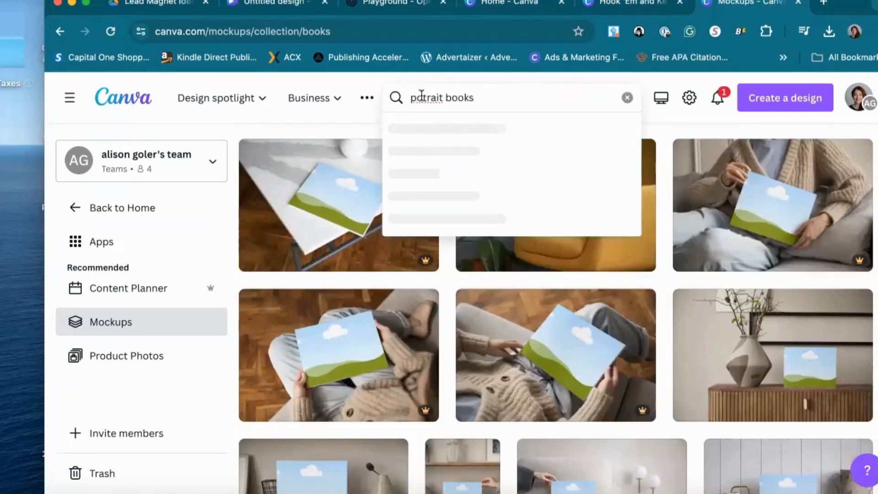
pyautogui.click(438, 134)
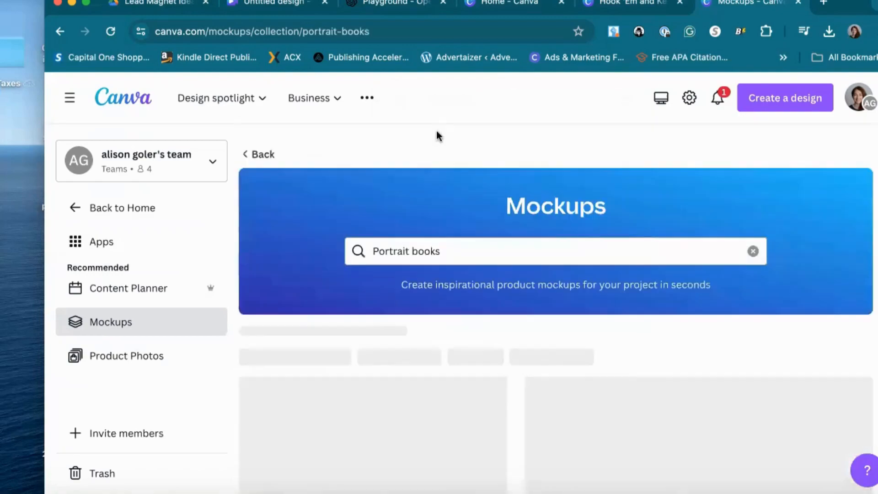
# Browse the portrait book mockup results for a scene that showcases the book
pyautogui.scroll(-5, 558, 350)
pyautogui.scroll(-3, 558, 350)
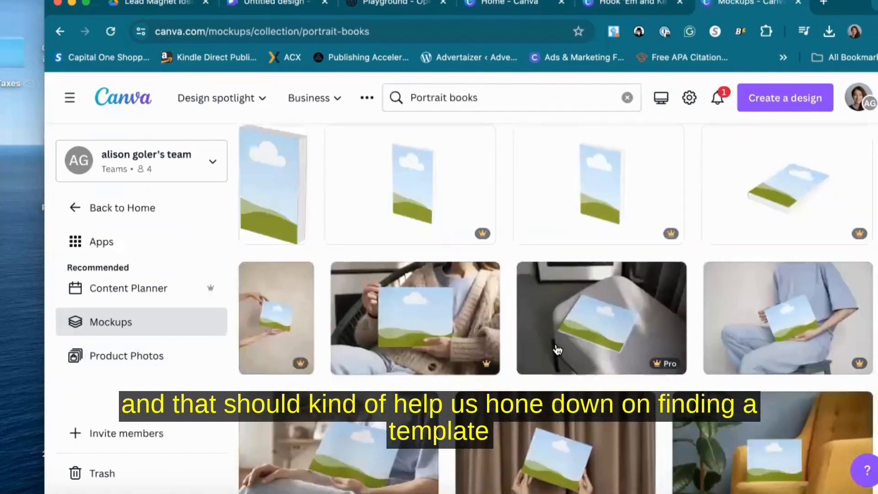
pyautogui.scroll(-10, 558, 350)
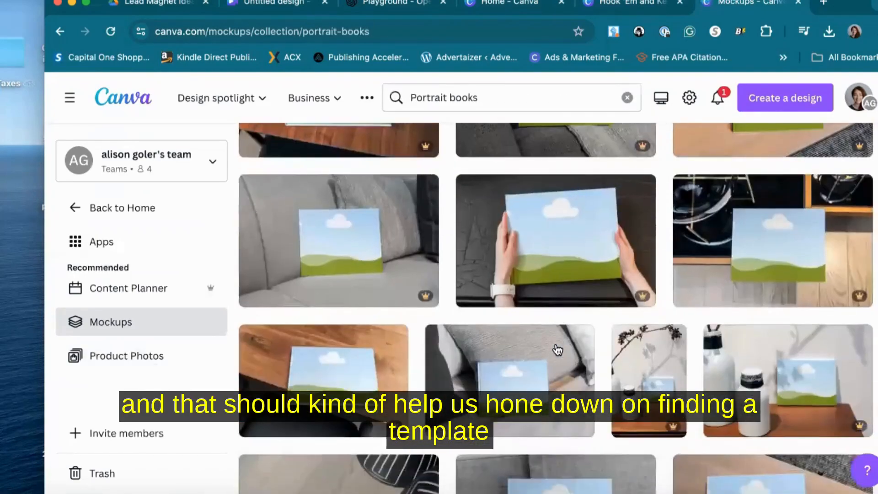
pyautogui.scroll(-10, 558, 350)
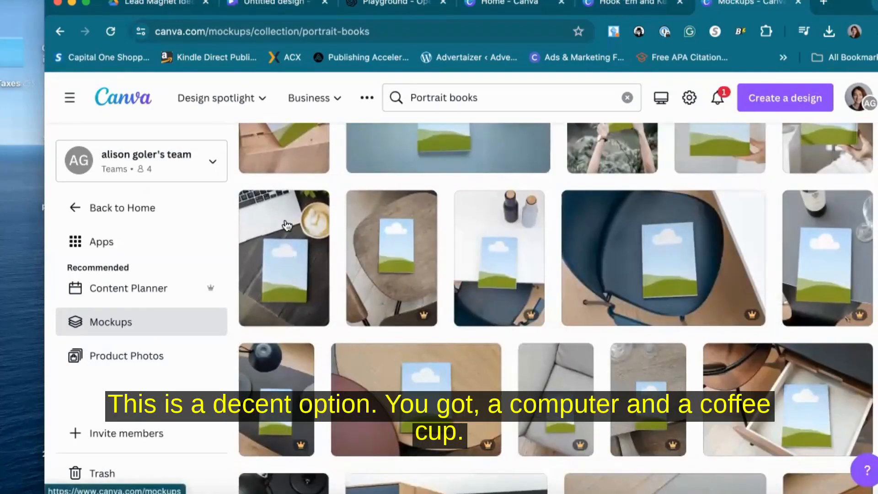
pyautogui.scroll(-10, 593, 340)
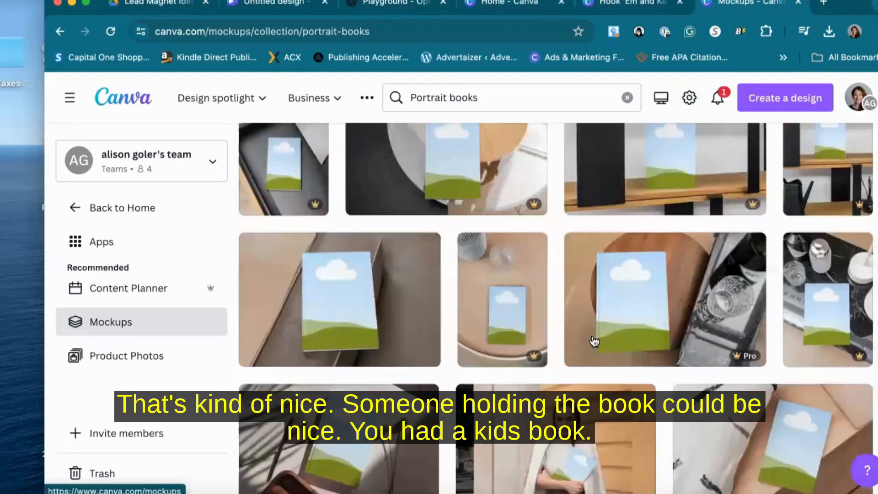
pyautogui.scroll(-4, 594, 341)
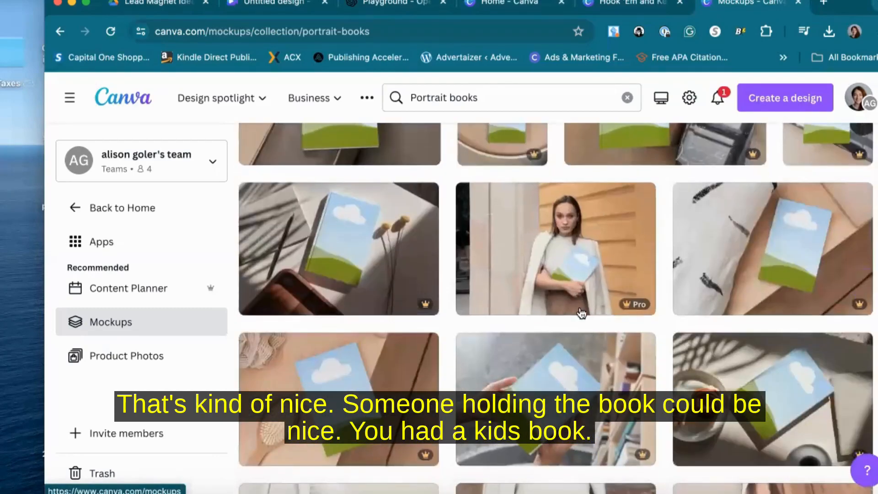
pyautogui.scroll(-10, 580, 313)
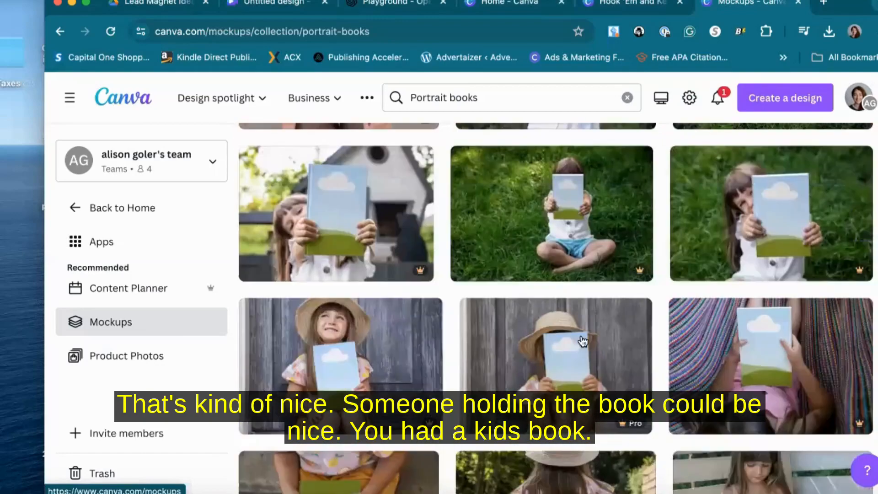
pyautogui.scroll(-15, 588, 351)
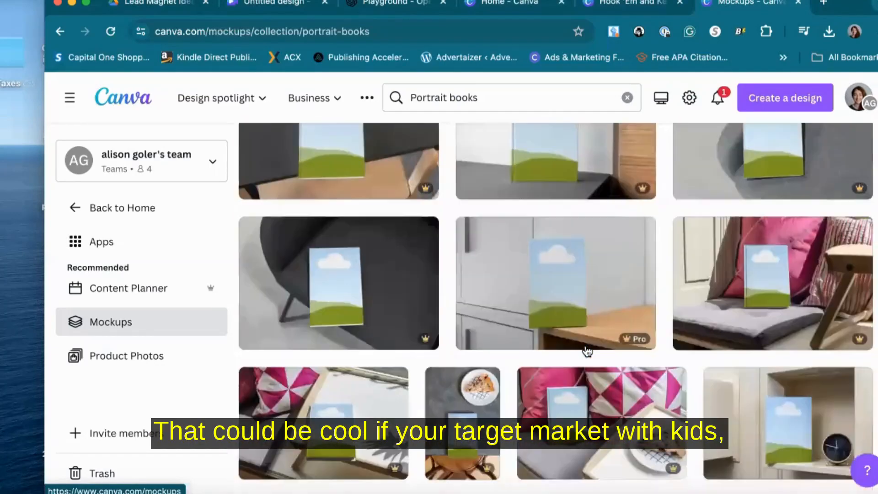
pyautogui.scroll(3, 587, 351)
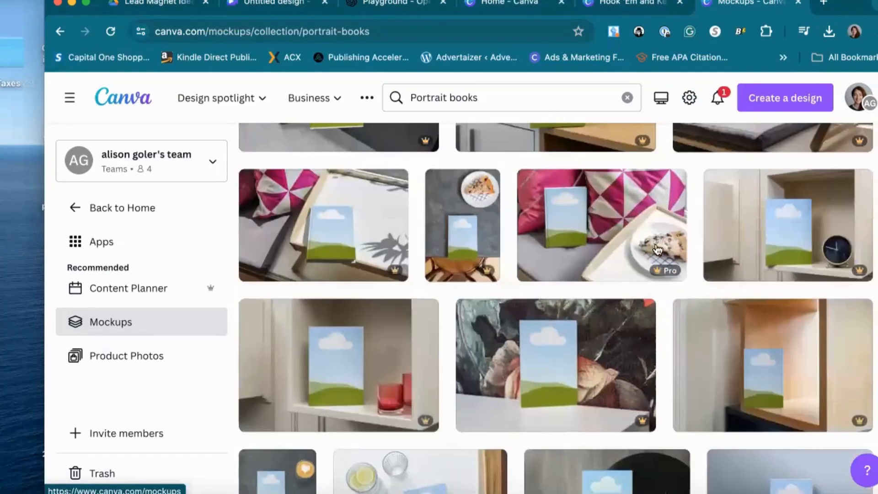
pyautogui.scroll(-10, 602, 298)
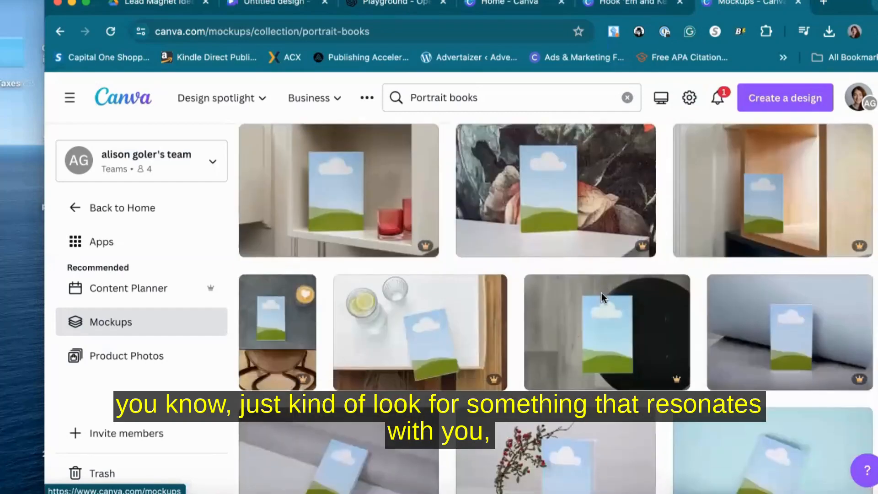
pyautogui.scroll(-10, 603, 298)
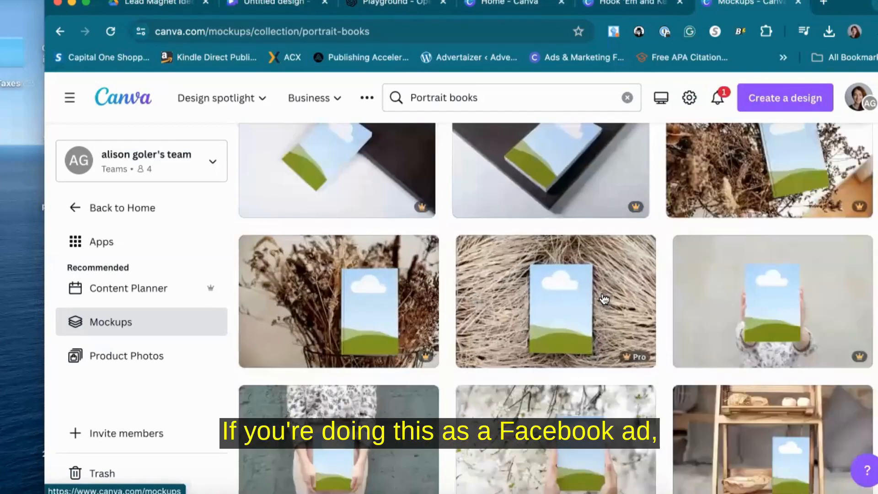
pyautogui.scroll(-5, 603, 299)
pyautogui.scroll(-10, 396, 334)
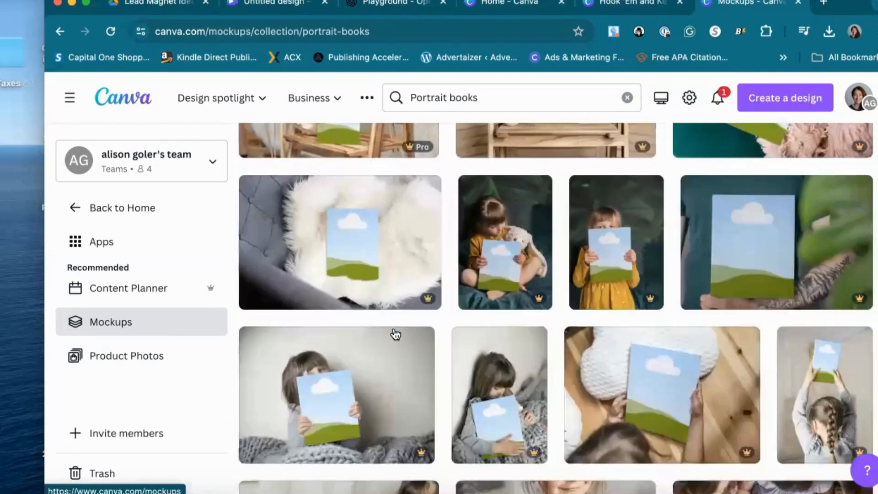
pyautogui.scroll(-10, 395, 335)
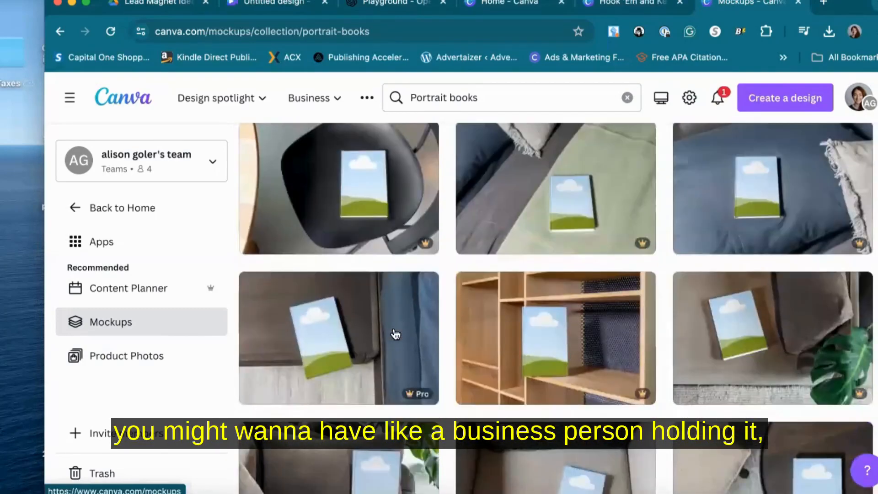
pyautogui.scroll(-10, 395, 334)
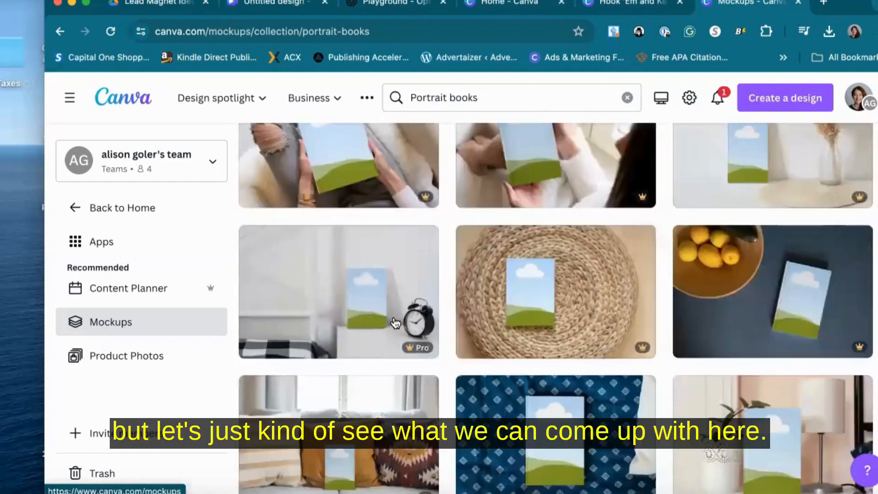
pyautogui.scroll(-10, 394, 320)
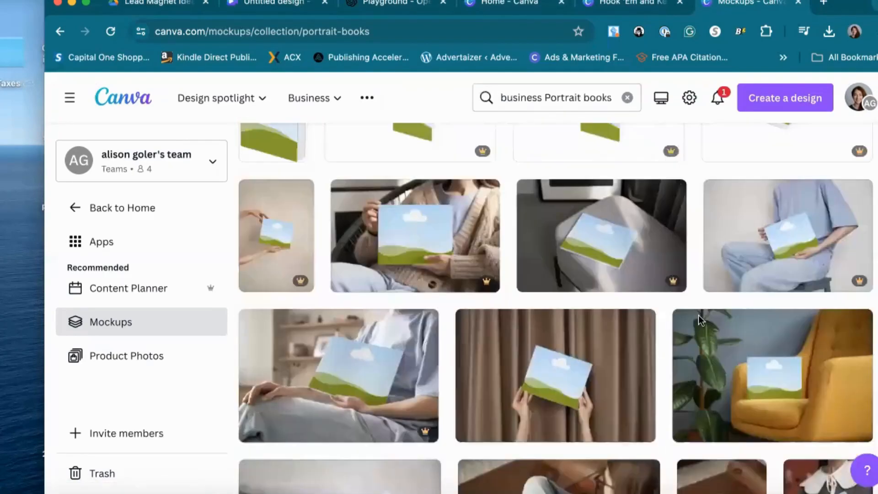
pyautogui.scroll(-10, 701, 320)
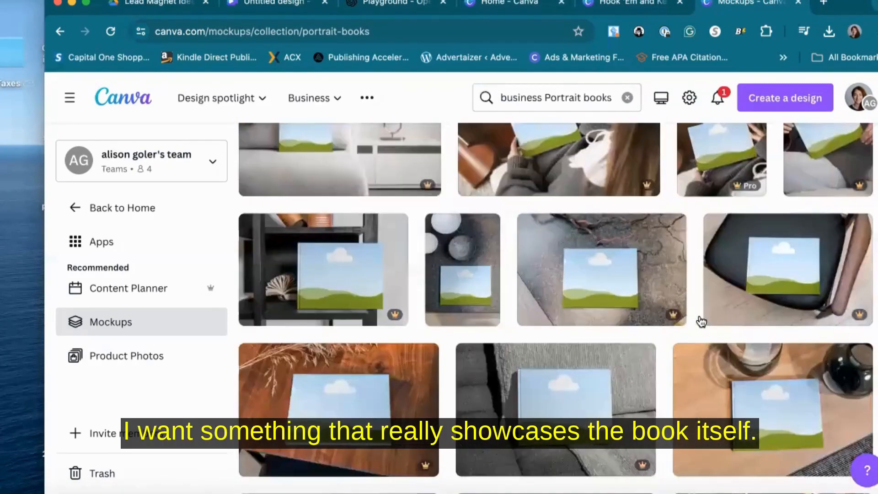
pyautogui.scroll(-10, 701, 322)
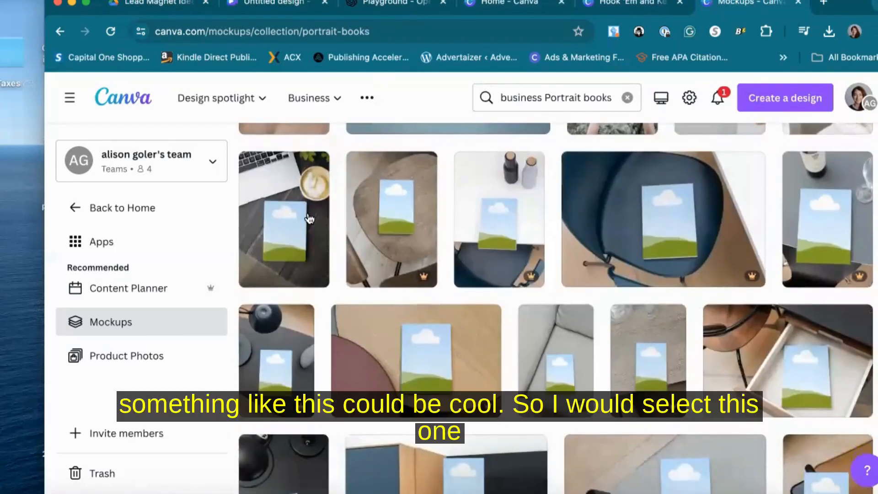
# Open the laptop-and-coffee portrait book mockup and place the uploaded Hook 'Em and Keep 'Em cover PNG on it
pyautogui.click(291, 235)
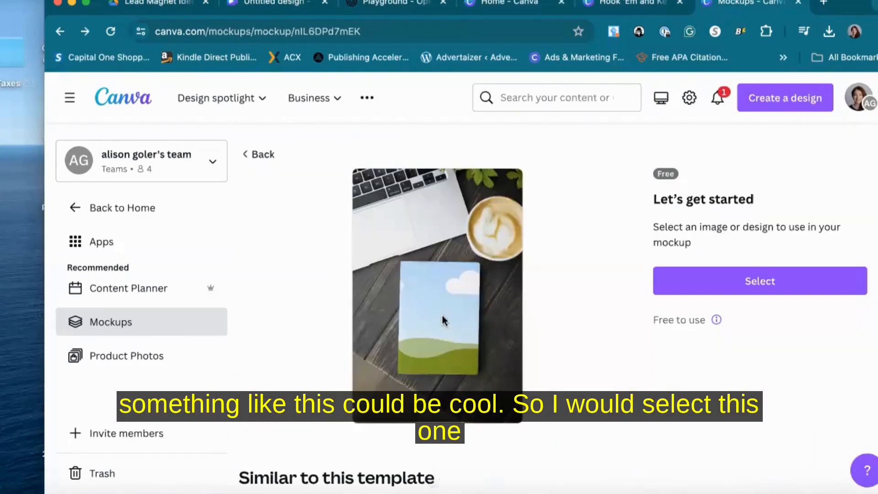
pyautogui.click(812, 290)
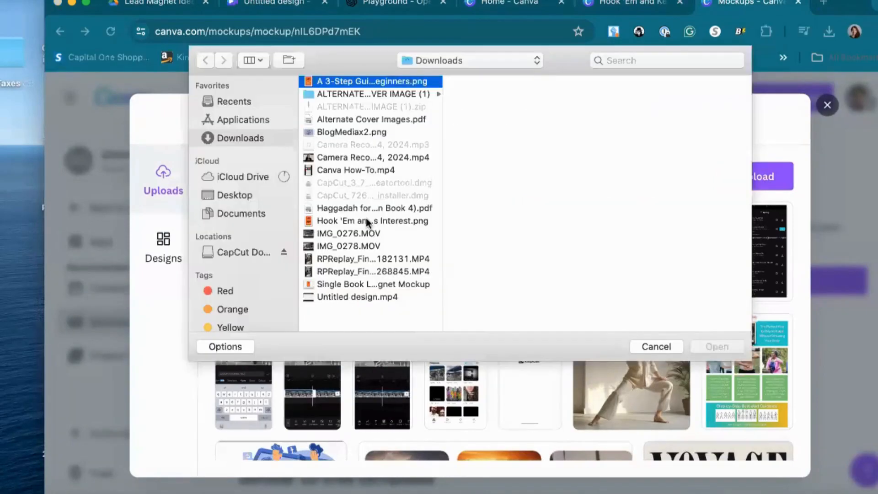
pyautogui.click(373, 221)
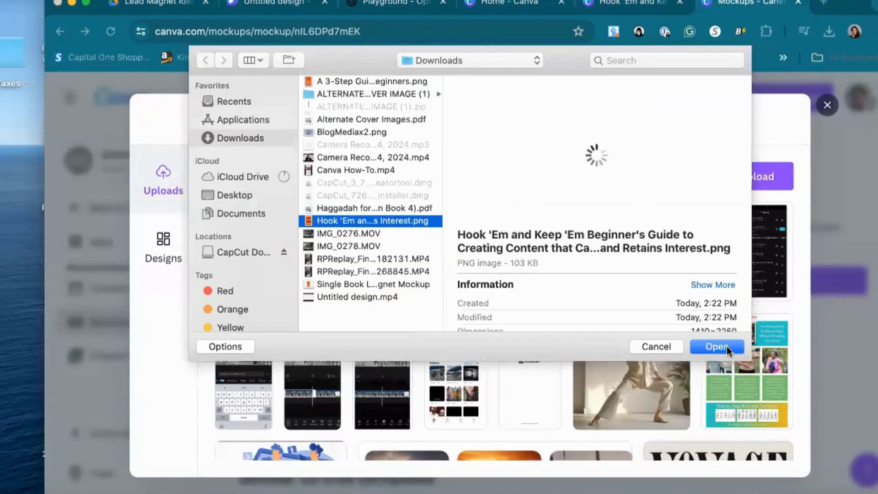
pyautogui.click(727, 348)
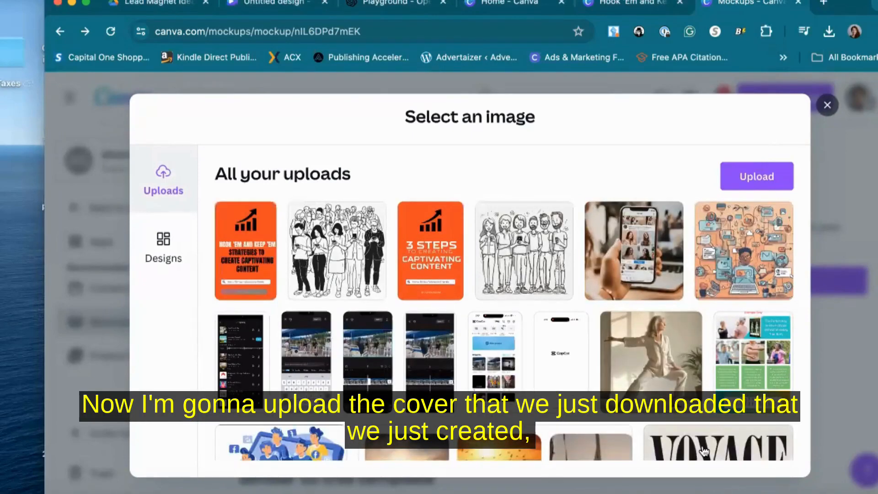
pyautogui.click(228, 242)
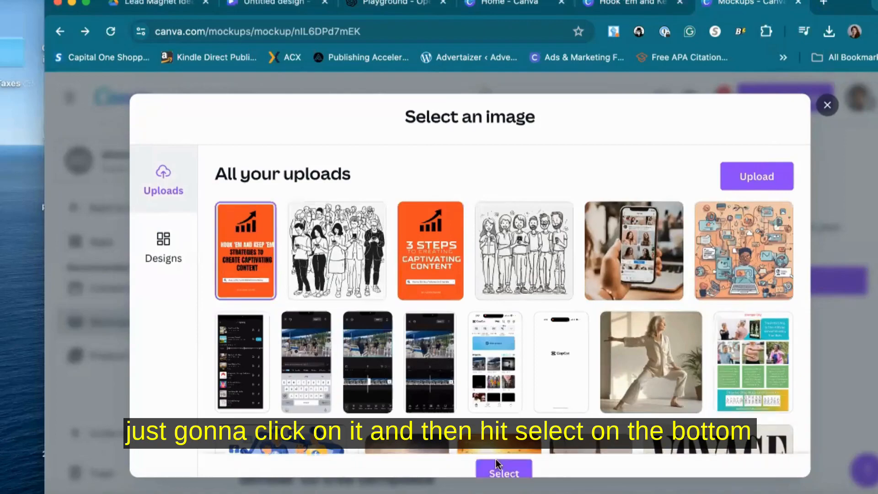
pyautogui.click(497, 464)
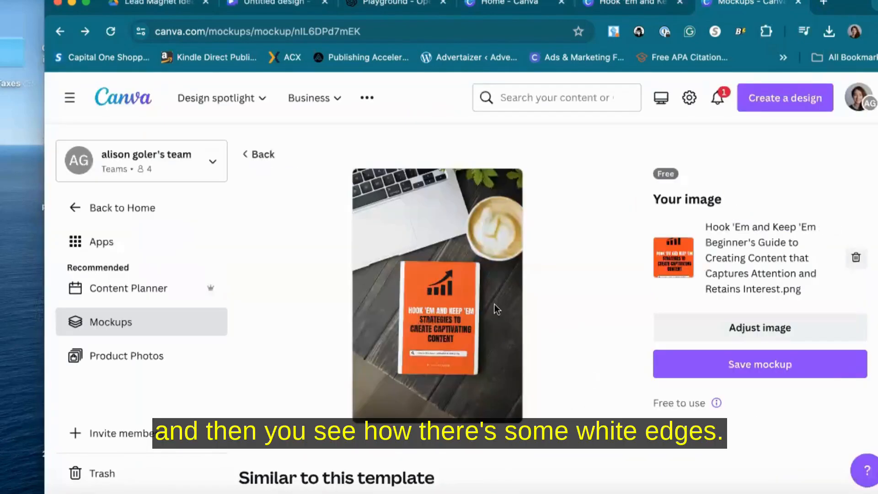
# Set the cover image in the mockup to Fill, then save the finished mockup
pyautogui.click(694, 334)
pyautogui.click(684, 235)
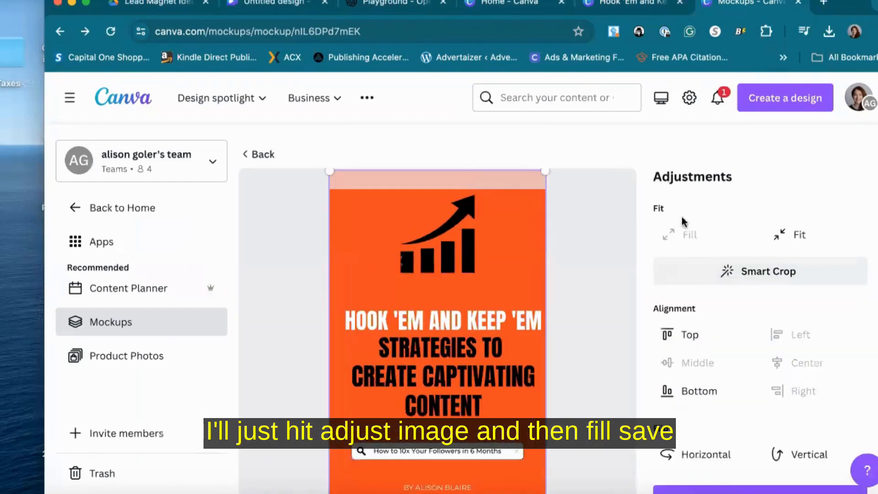
pyautogui.scroll(-3, 704, 348)
pyautogui.click(704, 359)
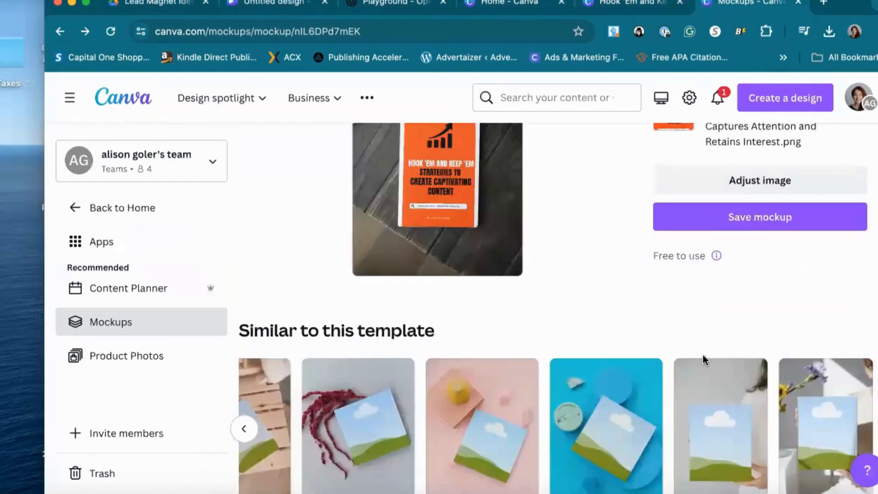
pyautogui.scroll(2, 514, 278)
pyautogui.scroll(2, 514, 278)
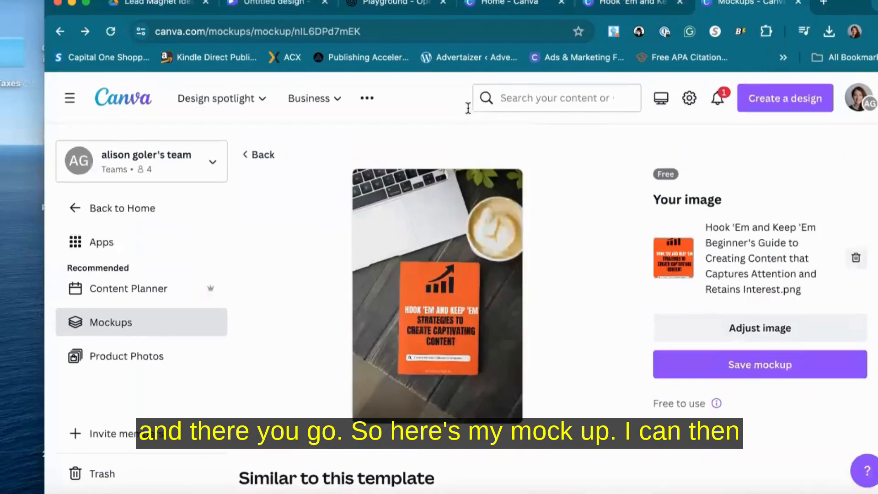
pyautogui.click(764, 366)
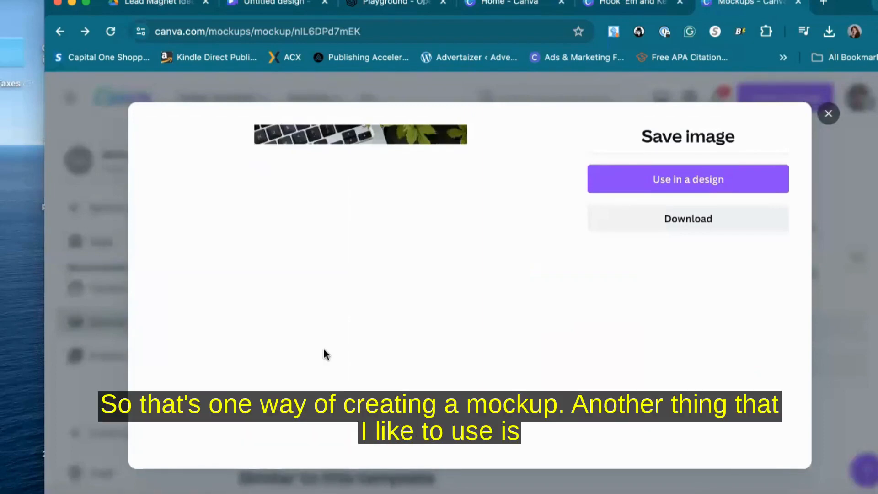
# Open the 3D Book Cover Creator bookmark at diybookcovers.com in a new browser tab
pyautogui.click(825, 4)
pyautogui.click(256, 1)
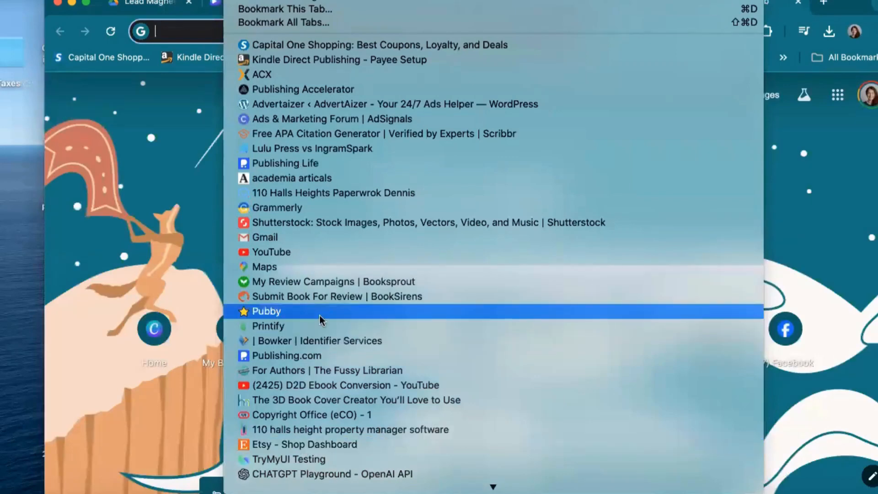
pyautogui.click(319, 400)
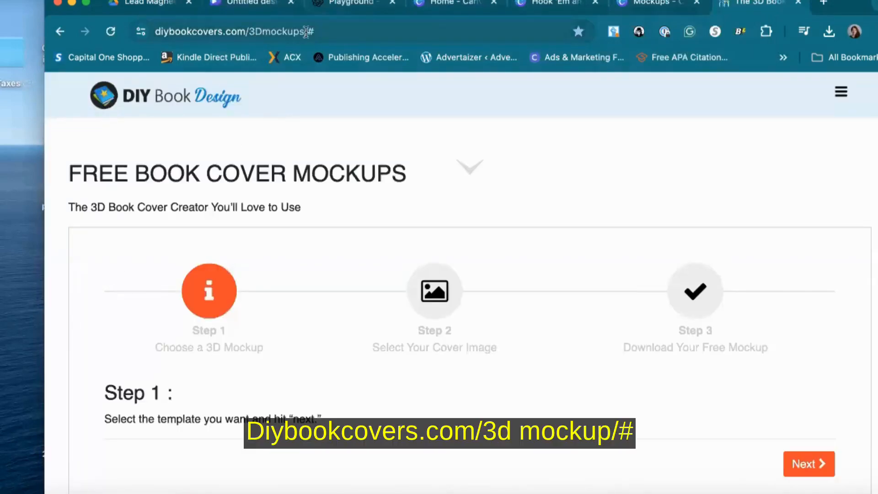
# Compare the composite and single 3D mockup templates, choose a single standing paperback template, and continue
pyautogui.scroll(-5, 351, 278)
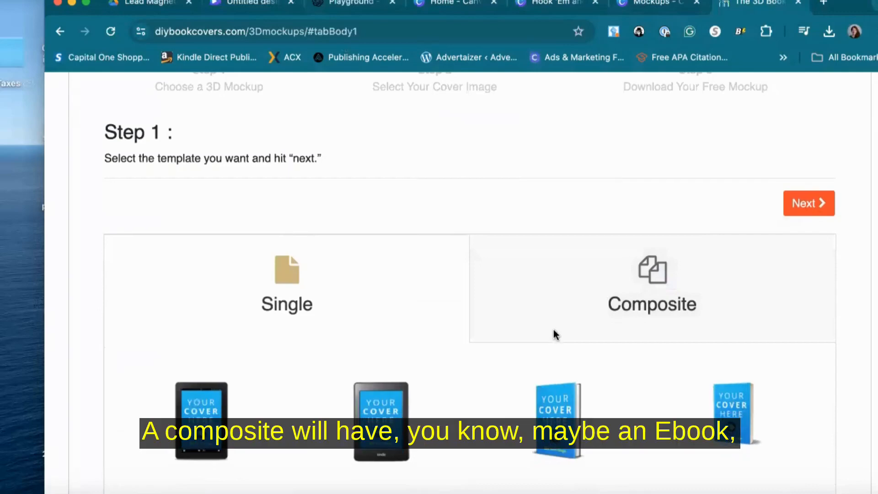
pyautogui.scroll(-10, 555, 335)
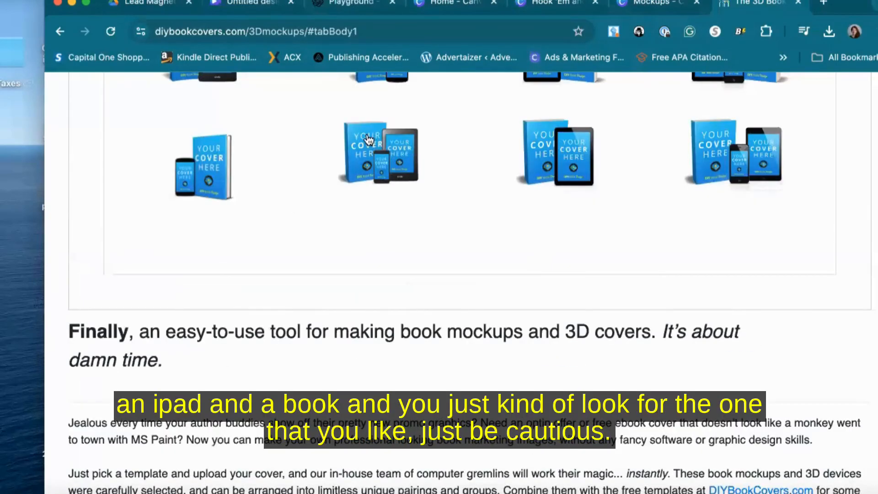
pyautogui.scroll(10, 367, 138)
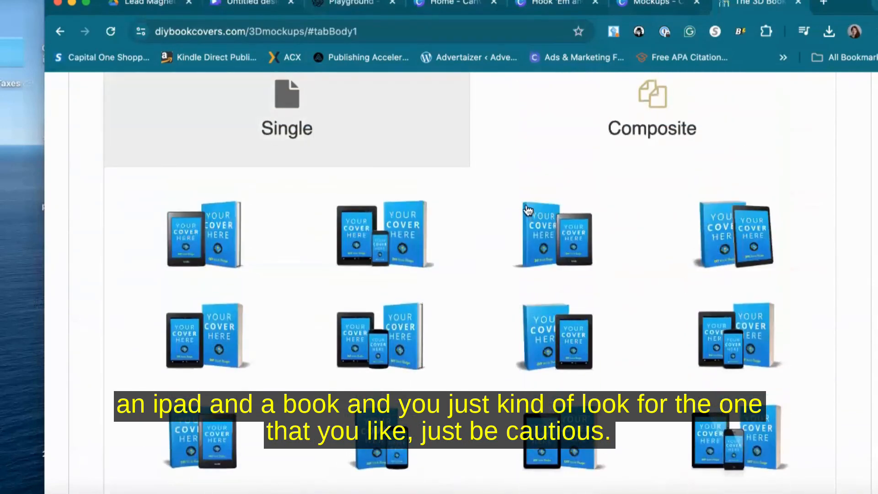
pyautogui.scroll(5, 528, 264)
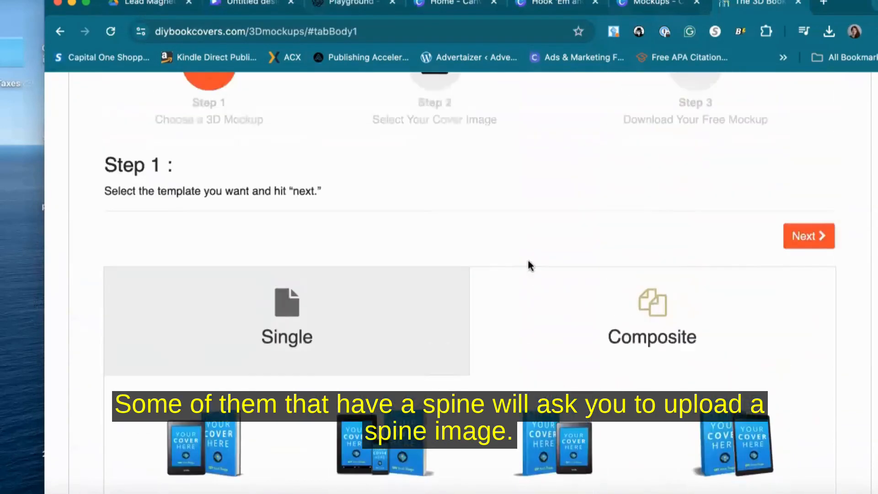
pyautogui.click(300, 355)
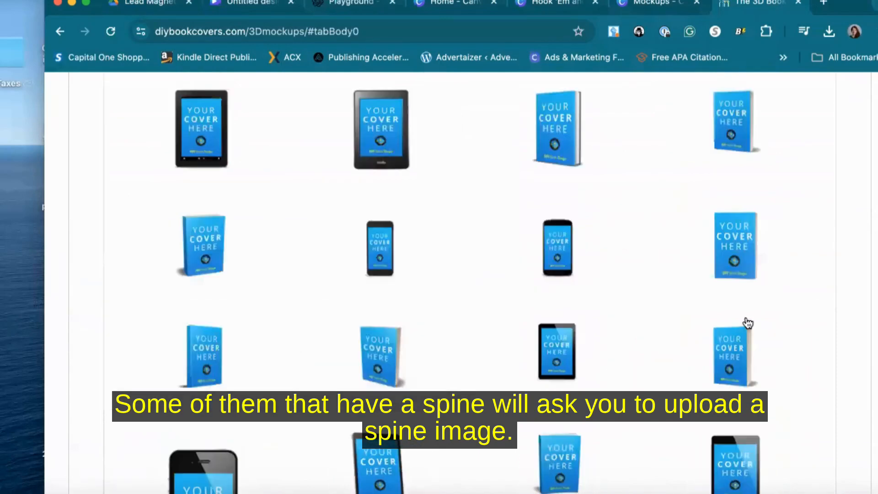
pyautogui.click(740, 247)
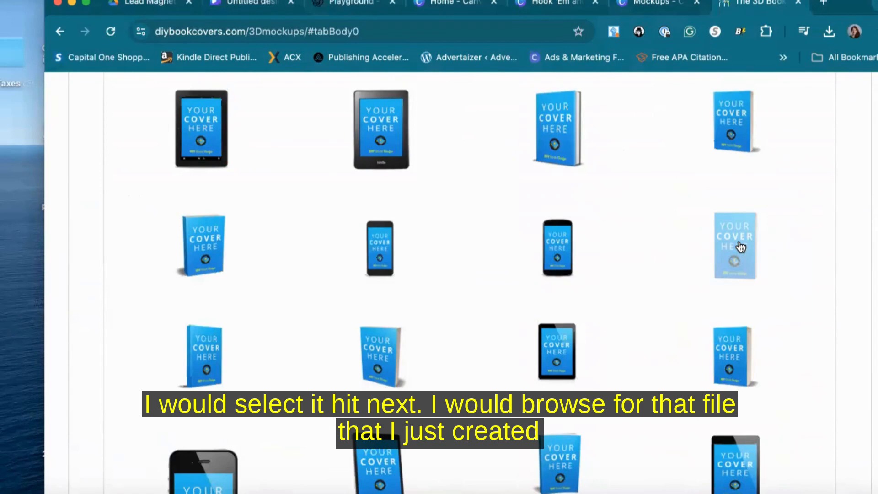
pyautogui.scroll(5, 739, 247)
pyautogui.click(801, 181)
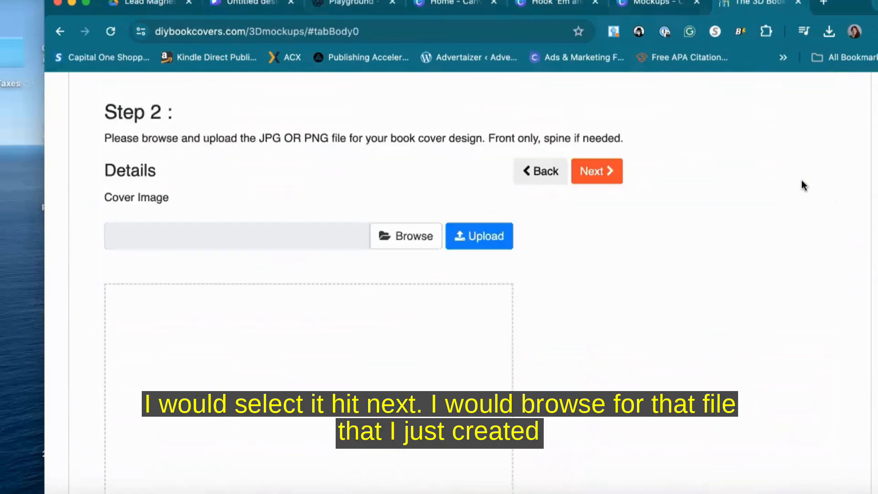
# Upload the Hook 'Em and Keep 'Em cover PNG from Downloads as the cover image and continue
pyautogui.click(392, 235)
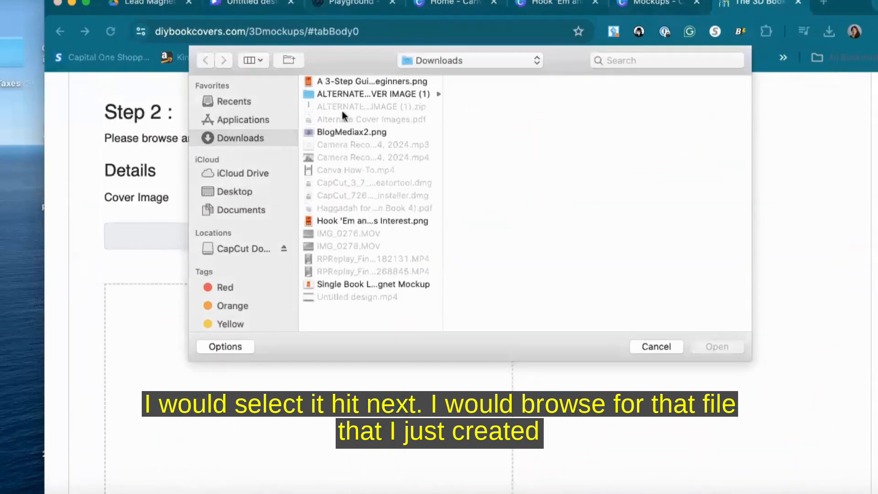
pyautogui.click(348, 220)
pyautogui.click(704, 350)
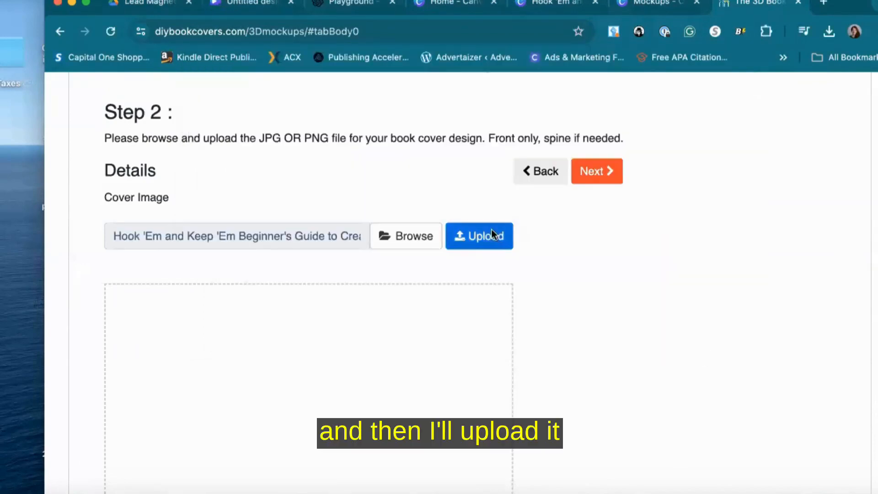
pyautogui.click(491, 233)
pyautogui.click(816, 170)
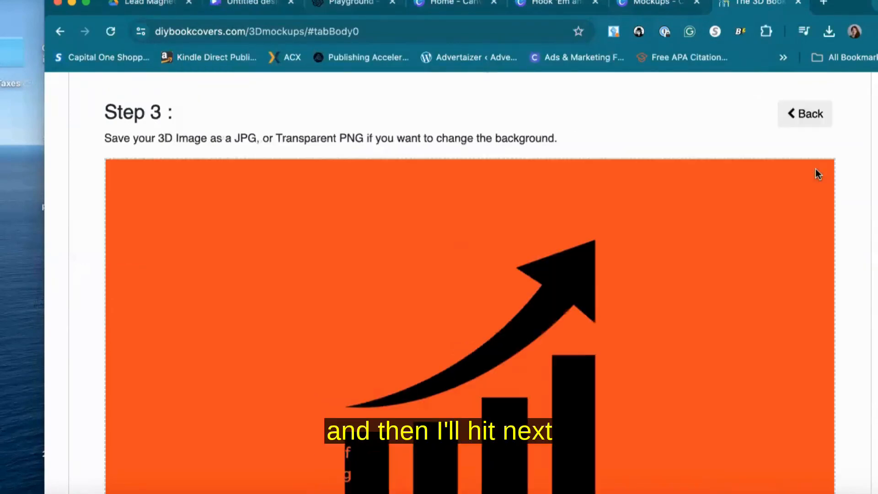
# Download the generated 3D book mockup as a PNG
pyautogui.scroll(-15, 818, 174)
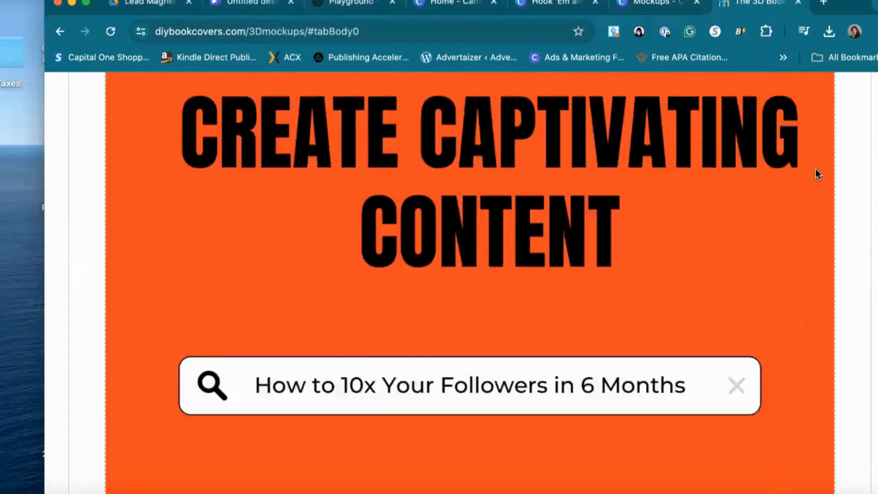
pyautogui.scroll(2, 413, 183)
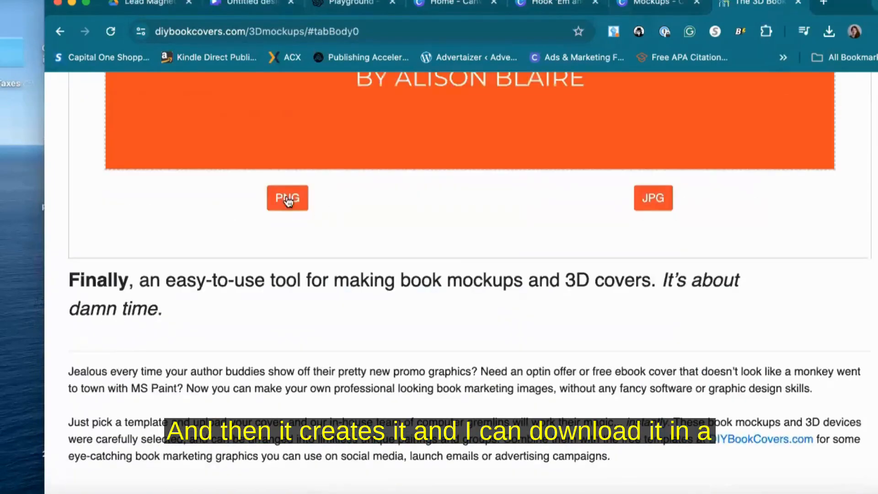
pyautogui.click(288, 200)
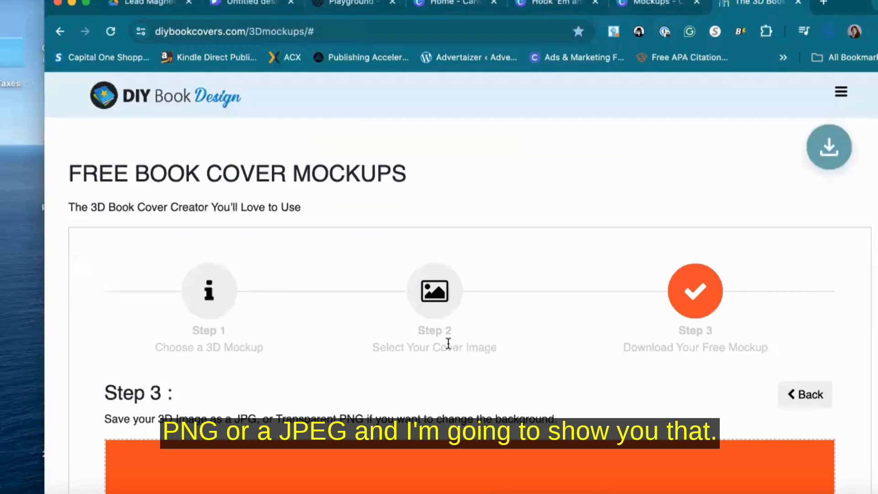
# Open the downloaded mockup PNG to view it, and return to the Canva mockups tab
pyautogui.scroll(-10, 449, 347)
pyautogui.scroll(-5, 449, 342)
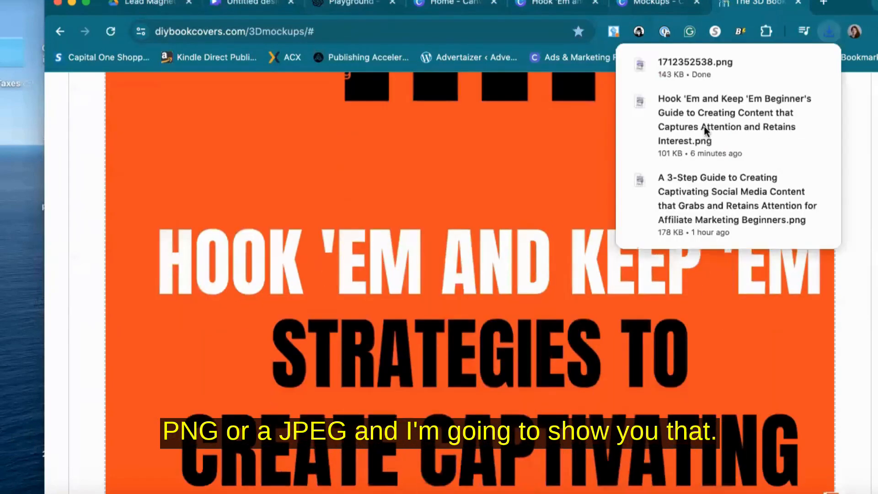
pyautogui.click(694, 71)
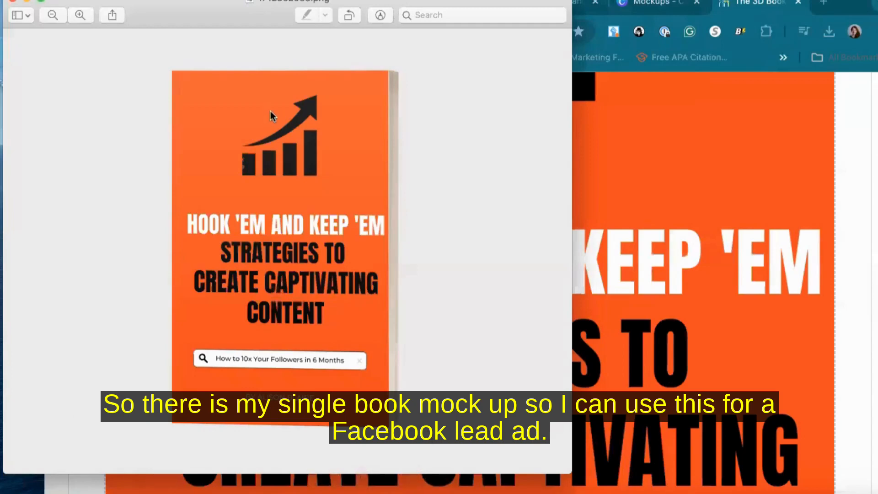
pyautogui.click(650, 4)
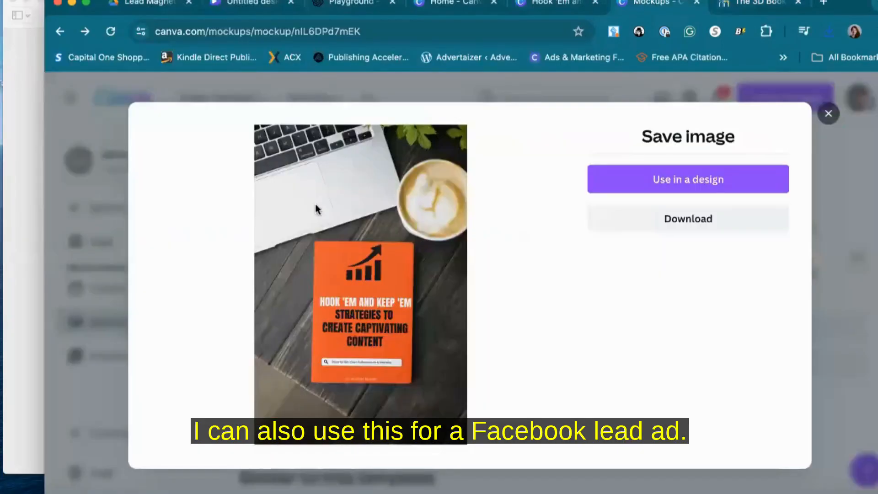